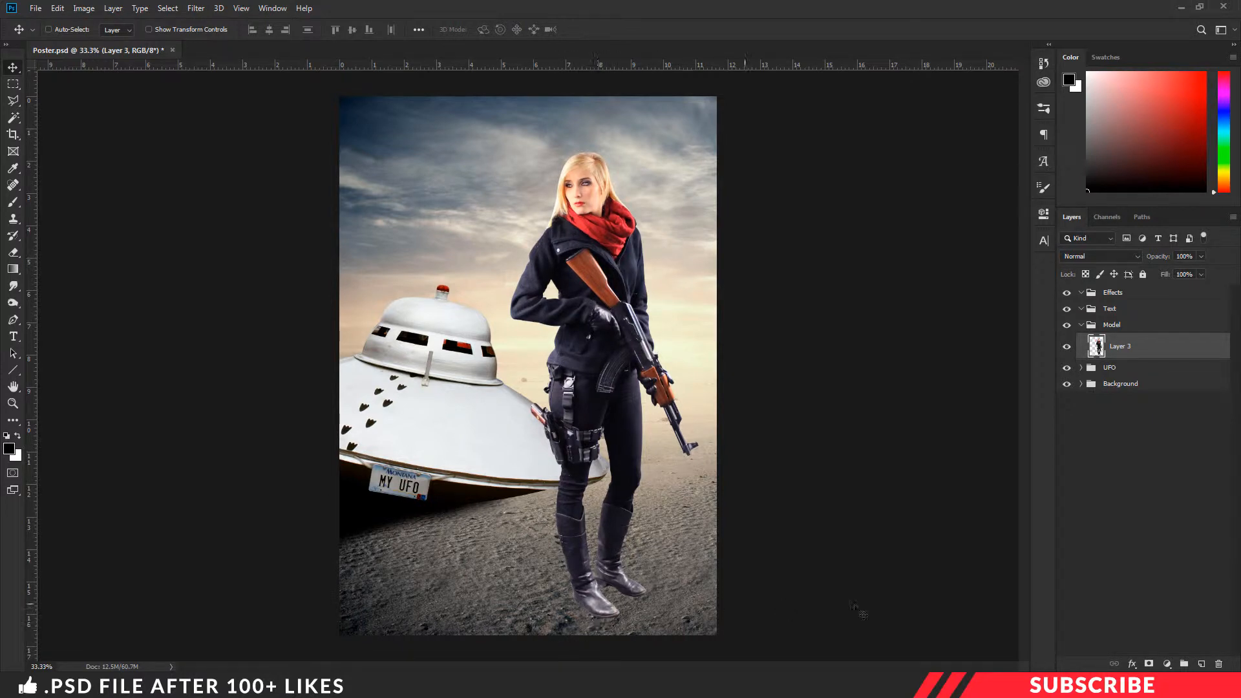
# - Create a new layer beneath the woman's layer in the Model group and name it shadow1
pyautogui.click(1202, 663)
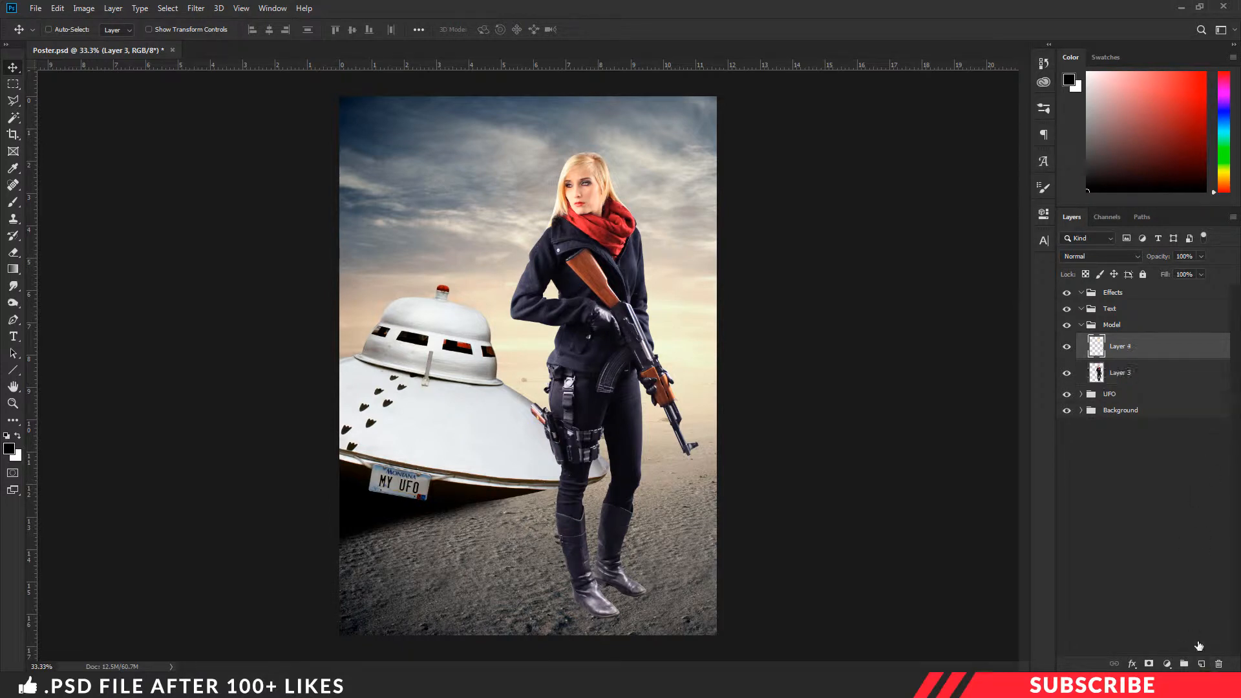
pyautogui.moveTo(1165, 355); pyautogui.dragTo(1169, 383)
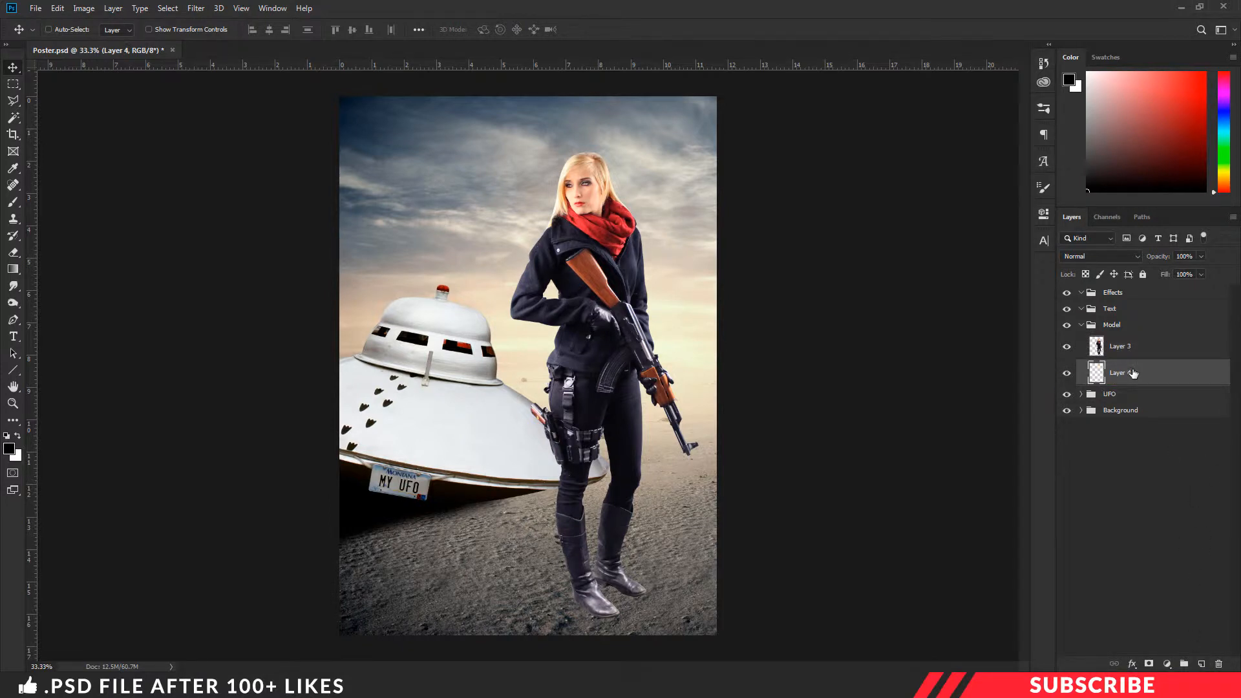
pyautogui.doubleClick(1121, 373)
pyautogui.write('shadow1')
pyautogui.press('Return')
# - Set the foreground color to the near-black gray #1a1a1a
pyautogui.click(9, 450)
pyautogui.moveTo(840, 539); pyautogui.dragTo(800, 532)
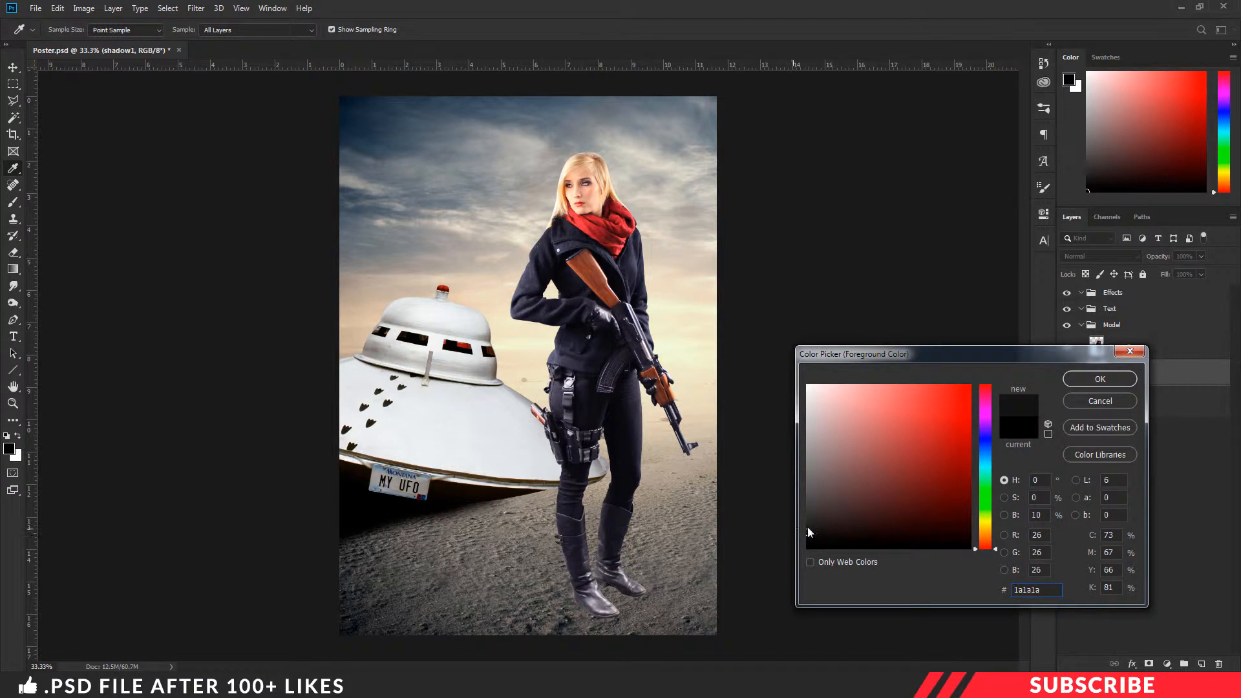
pyautogui.click(1090, 383)
# - Choose the last Soft Round Pressure Opacity brush in General Brushes, at 150 px and 0% hardness
pyautogui.press('b')
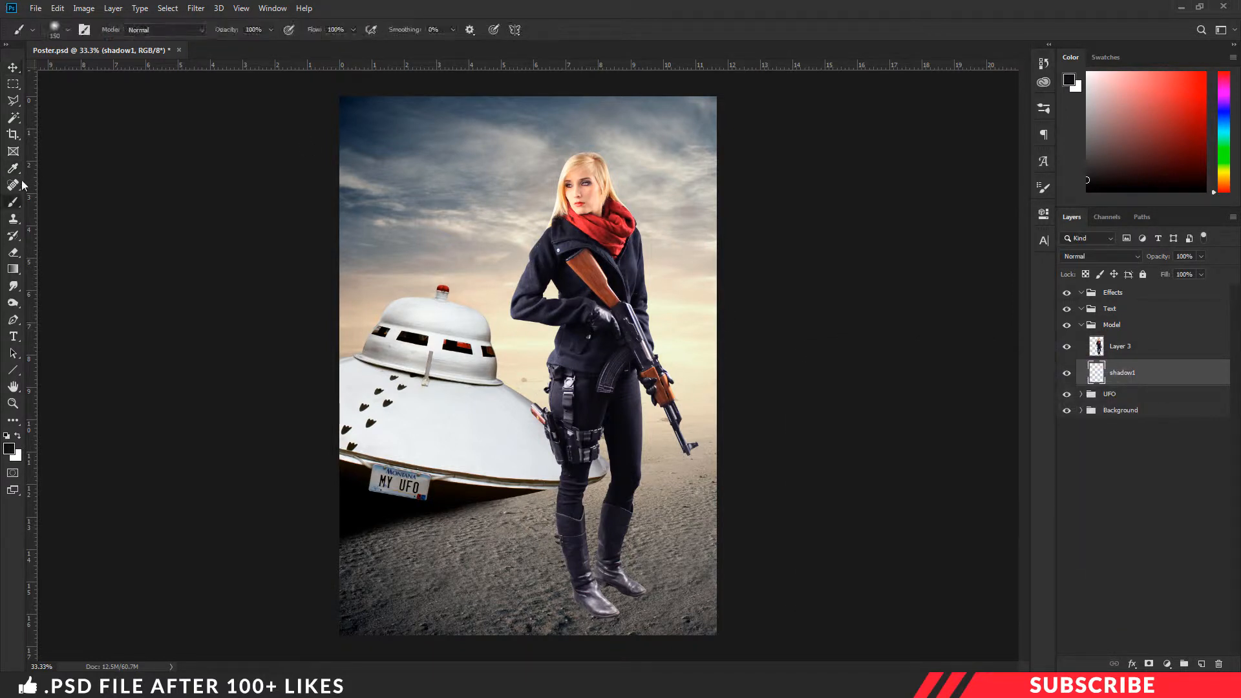
pyautogui.click(67, 30)
pyautogui.click(89, 237)
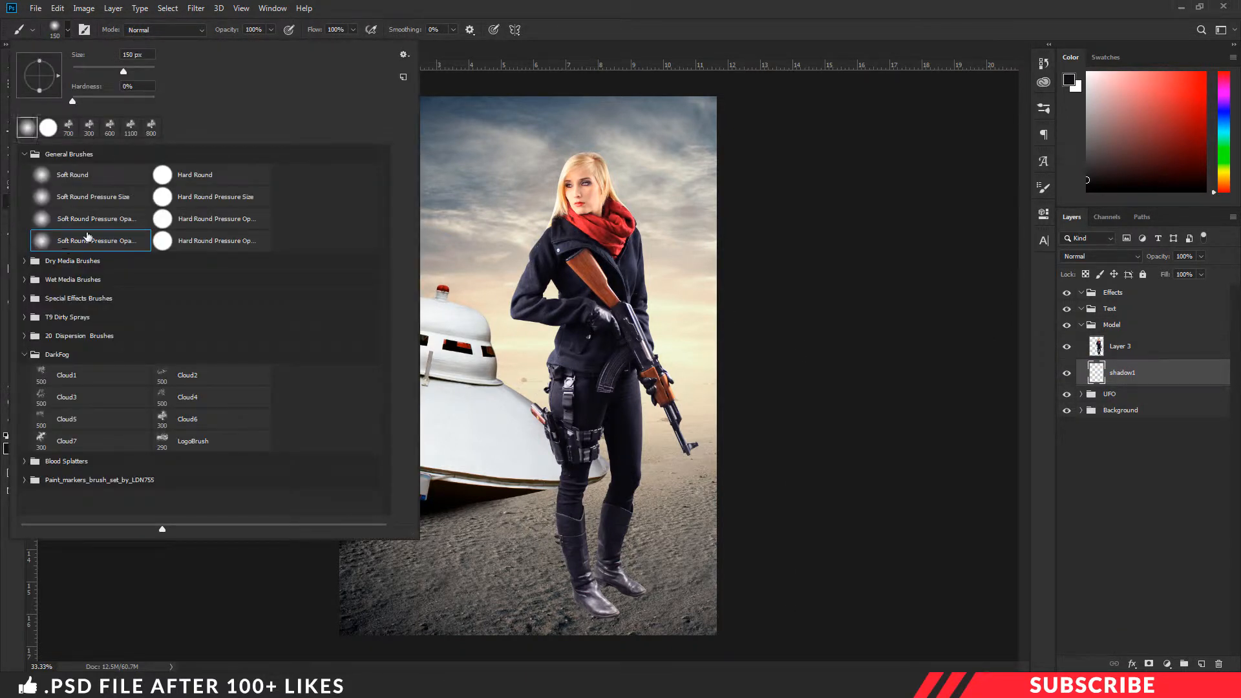
pyautogui.click(667, 27)
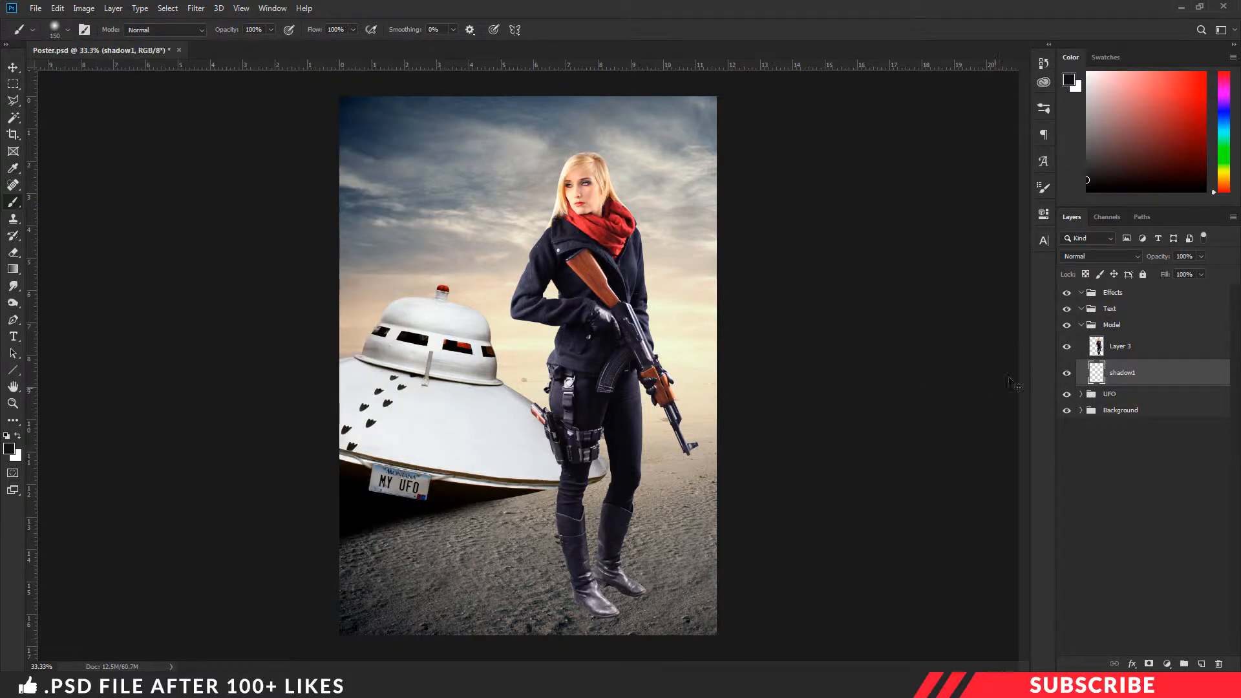
# - Reduce the brush to 45 px and paint a contact shadow along the sole of the woman's front boot on shadow1
pyautogui.hotkey('ctrl', '+')
pyautogui.hotkey('ctrl', '+')
pyautogui.moveTo(1022, 367); pyautogui.dragTo(1021, 479)
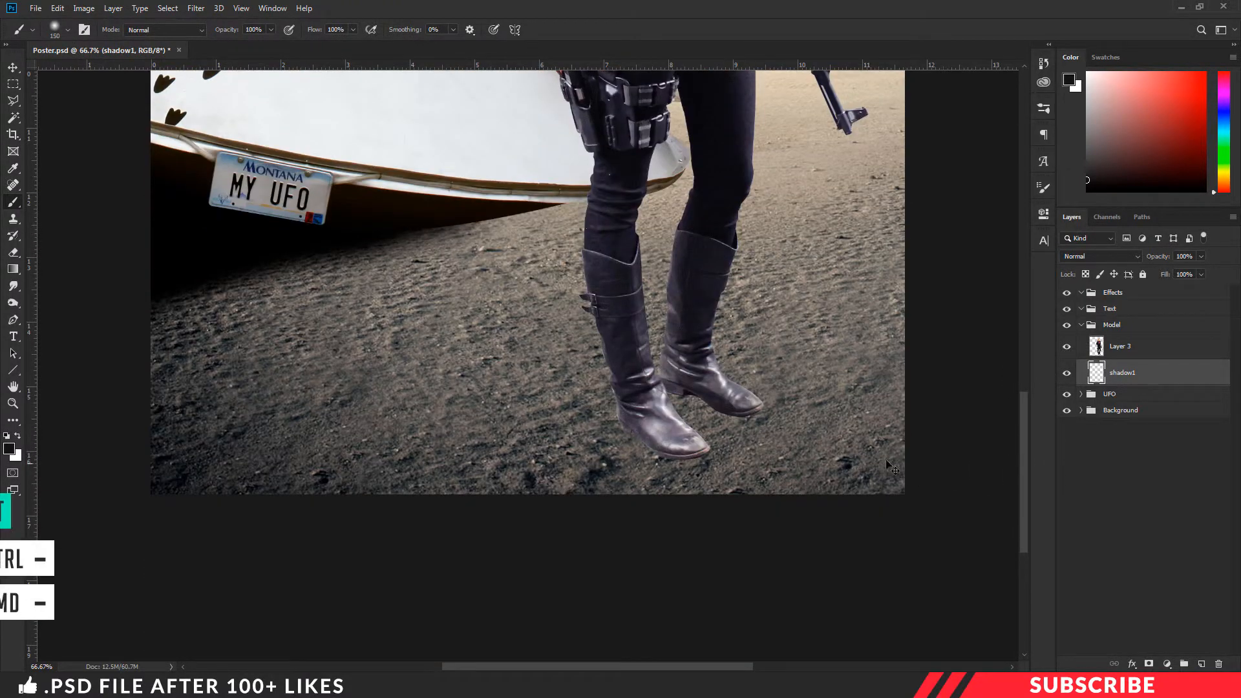
pyautogui.hotkey('ctrl', '+')
pyautogui.hotkey('ctrl', '+')
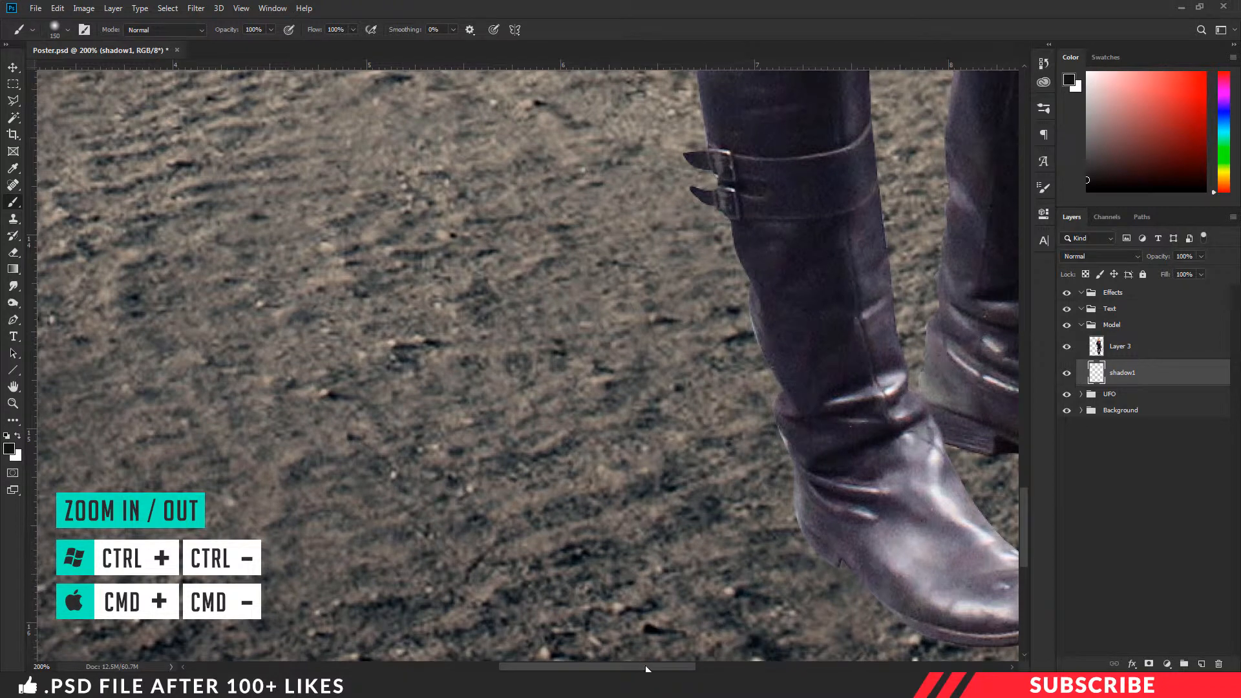
pyautogui.moveTo(645, 665); pyautogui.dragTo(704, 665)
pyautogui.scroll(-3, 708, 459)
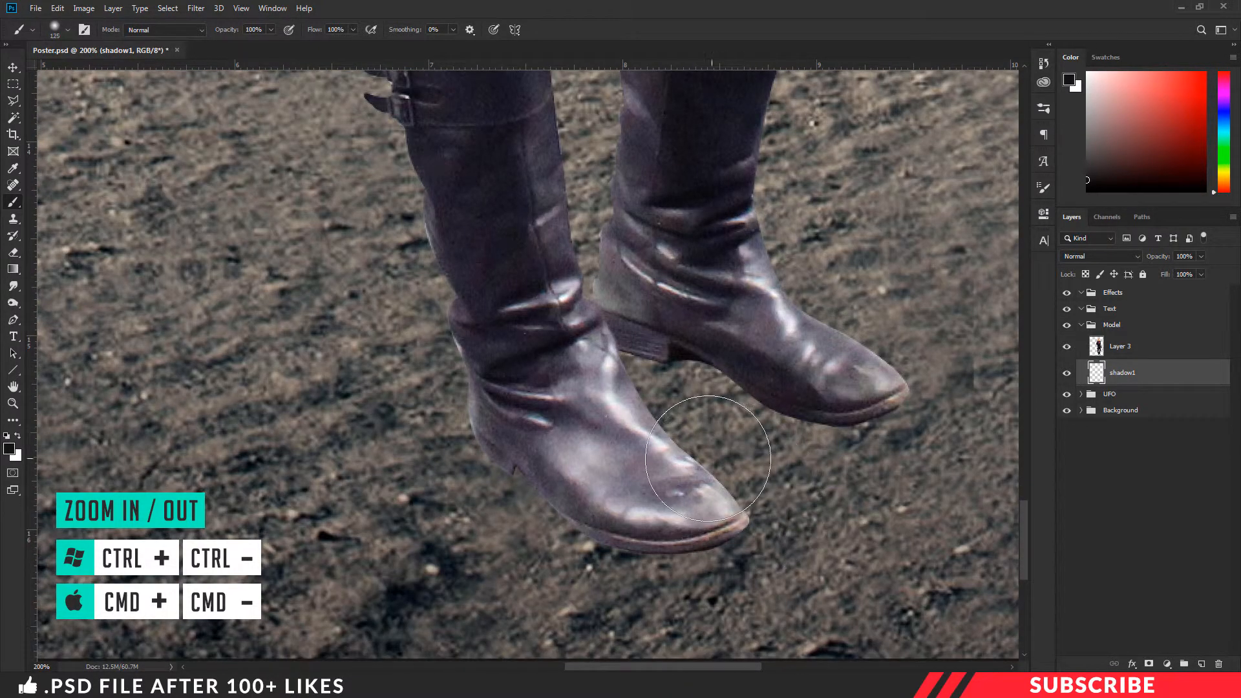
pyautogui.press('[')
pyautogui.press('[')
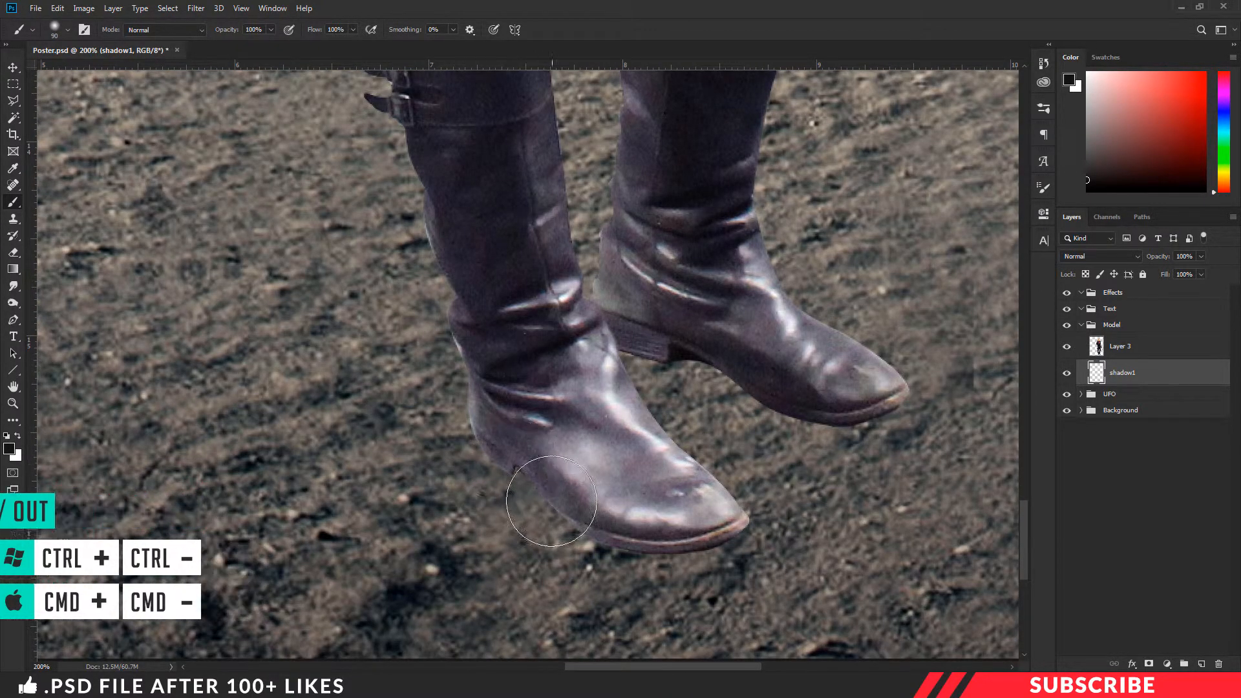
pyautogui.press('[')
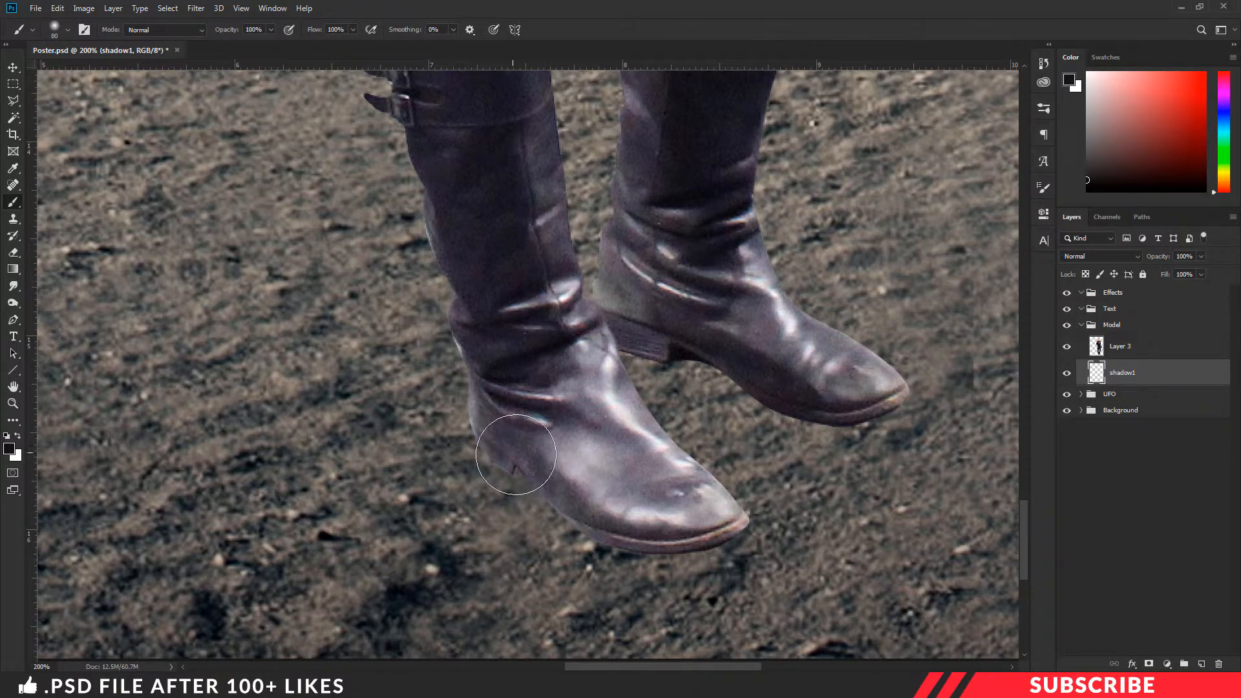
pyautogui.press('[')
pyautogui.press('[')
pyautogui.press('[')
pyautogui.press('[')
pyautogui.moveTo(491, 449)
pyautogui.mouseDown()
pyautogui.moveTo(606, 531)
pyautogui.moveTo(656, 548)
pyautogui.moveTo(737, 543)
pyautogui.mouseUp()
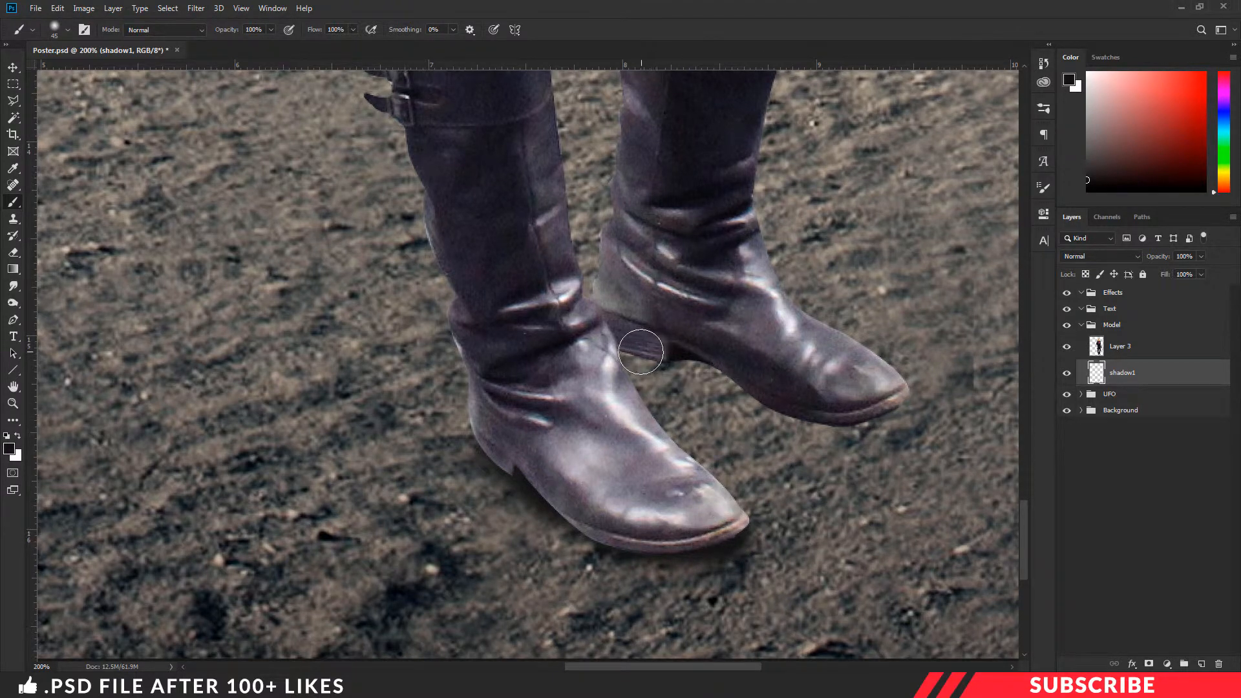
# - Paint a contact shadow along the sole of the rear boot from heel to toe, redoing the first stroke
pyautogui.moveTo(641, 352); pyautogui.dragTo(775, 401)
pyautogui.hotkey('ctrl', 'z')
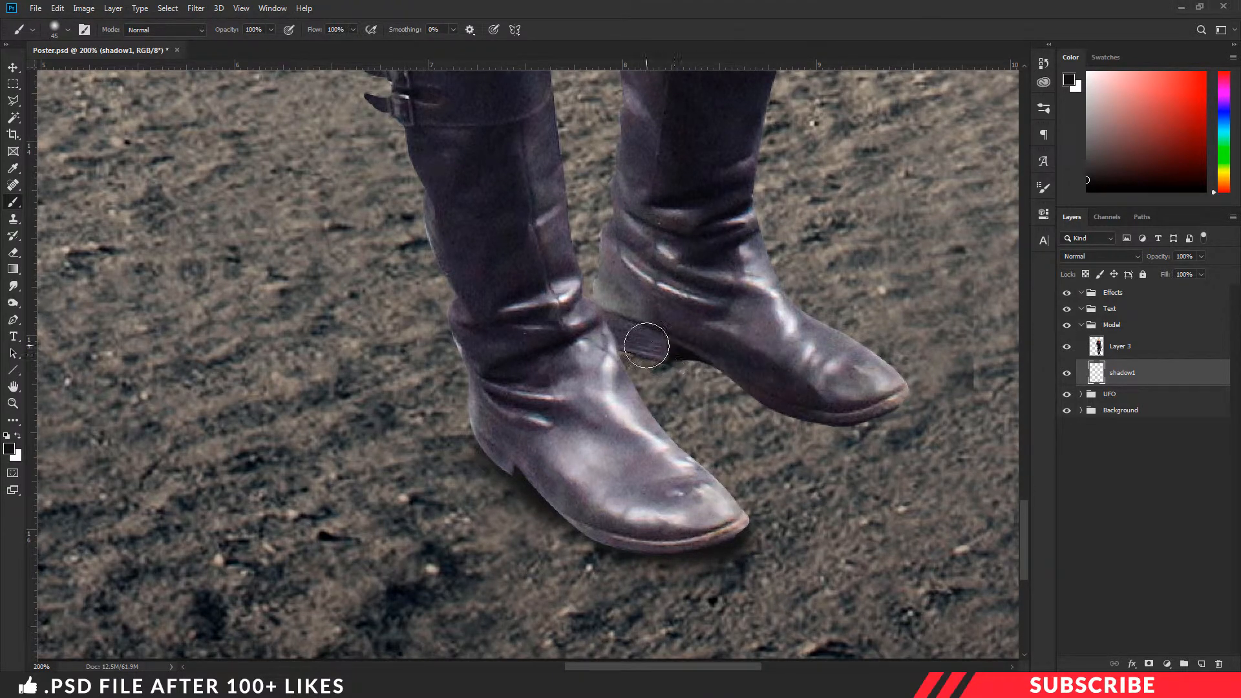
pyautogui.moveTo(647, 345)
pyautogui.mouseDown()
pyautogui.moveTo(711, 354)
pyautogui.moveTo(813, 414)
pyautogui.moveTo(892, 404)
pyautogui.mouseUp()
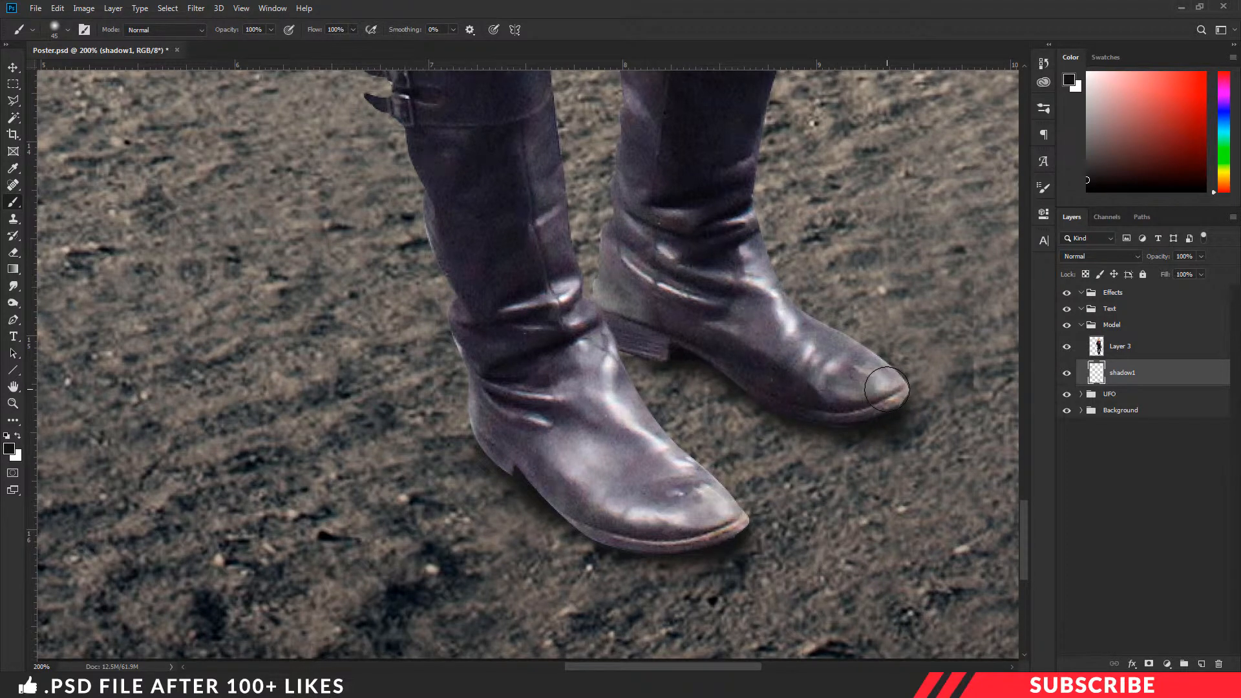
pyautogui.hotkey('ctrl', '-')
pyautogui.hotkey('ctrl', '-')
pyautogui.hotkey('ctrl', '-')
pyautogui.hotkey('ctrl', '-')
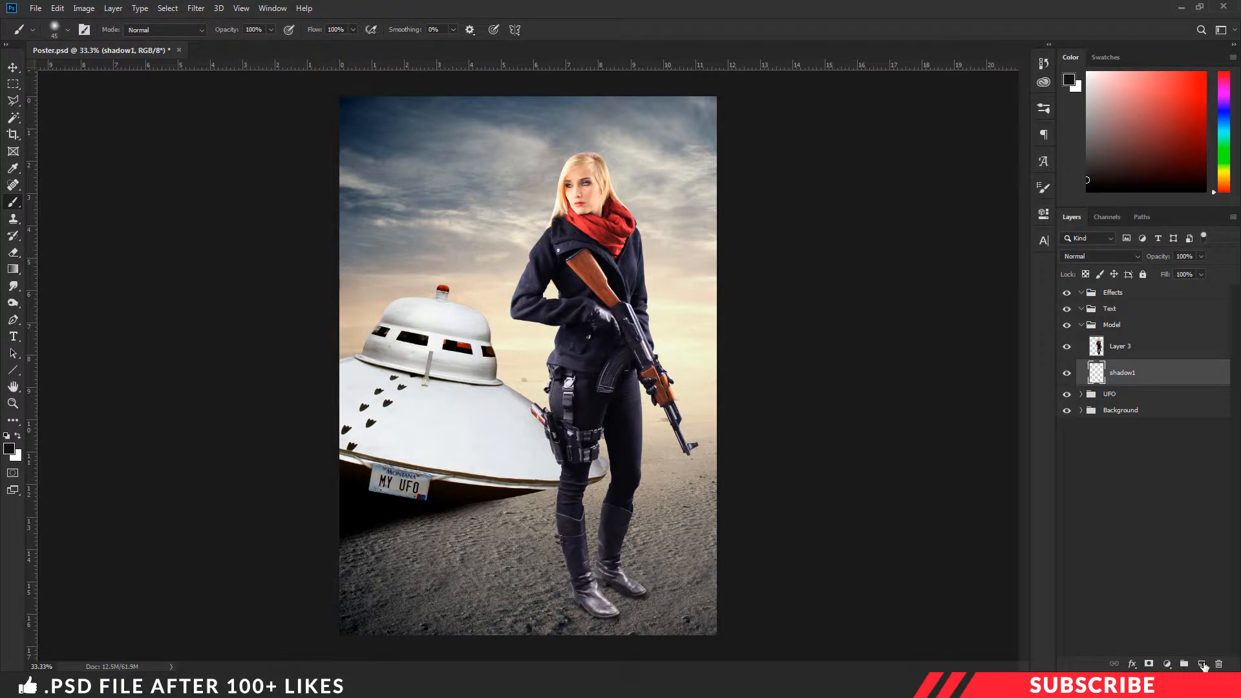
# - Add a new layer directly above shadow1 and name it "shadow 2"
pyautogui.click(1203, 664)
pyautogui.doubleClick(1120, 373)
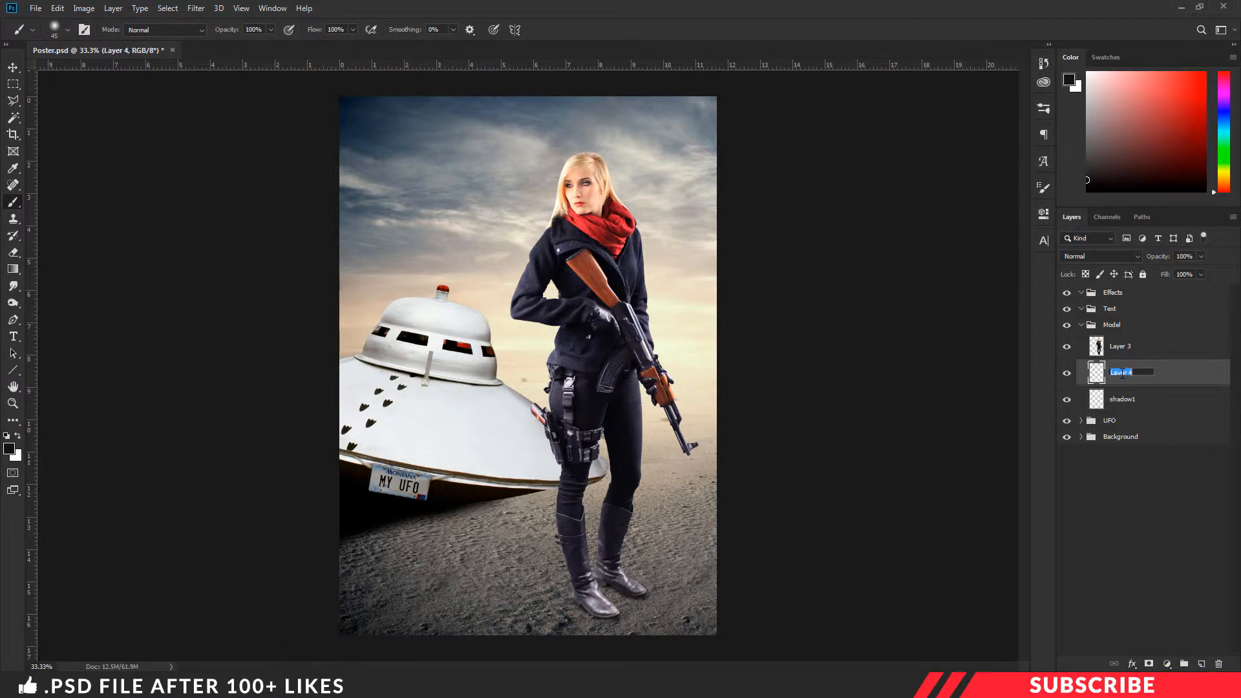
pyautogui.write('shoadow')
pyautogui.press('BackSpace')
pyautogui.write('adow2')
pyautogui.press('BackSpace')
pyautogui.press('BackSpace')
pyautogui.press('BackSpace')
pyautogui.press('BackSpace')
pyautogui.press('BackSpace')
pyautogui.press('BackSpace')
pyautogui.write('adow 2')
pyautogui.click(1166, 372)
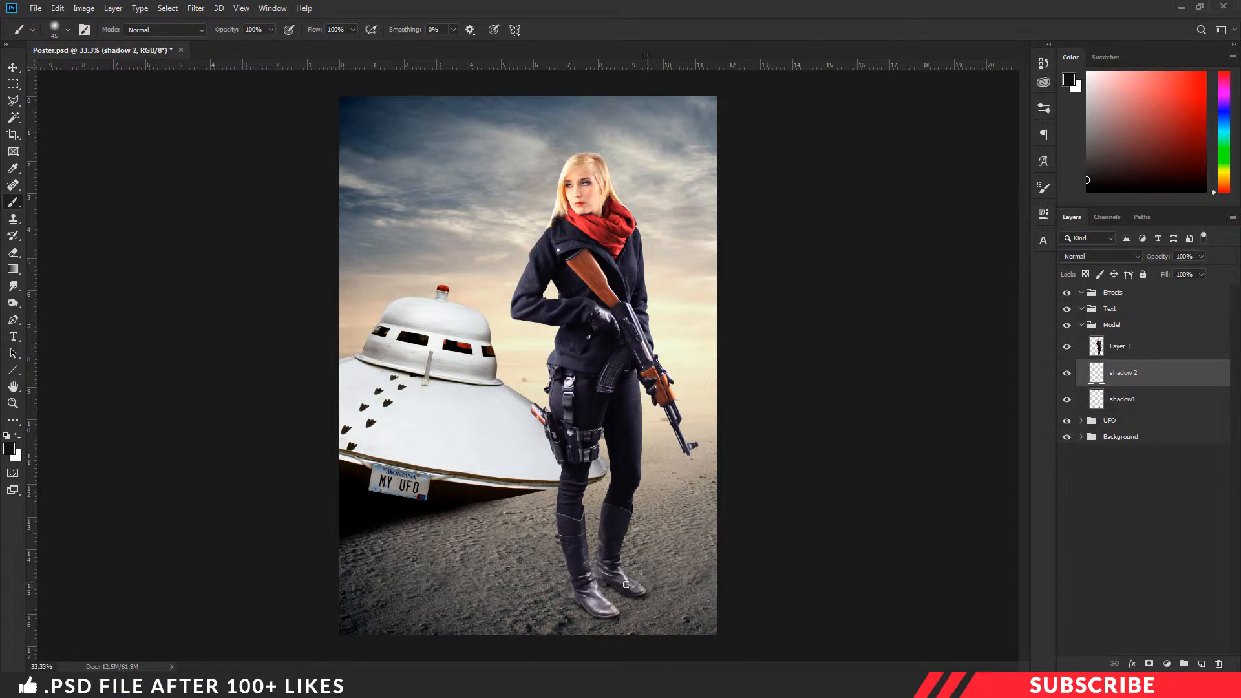
# - Set the foreground color to #272727 and the soft brush's flow to 50%
pyautogui.click(9, 448)
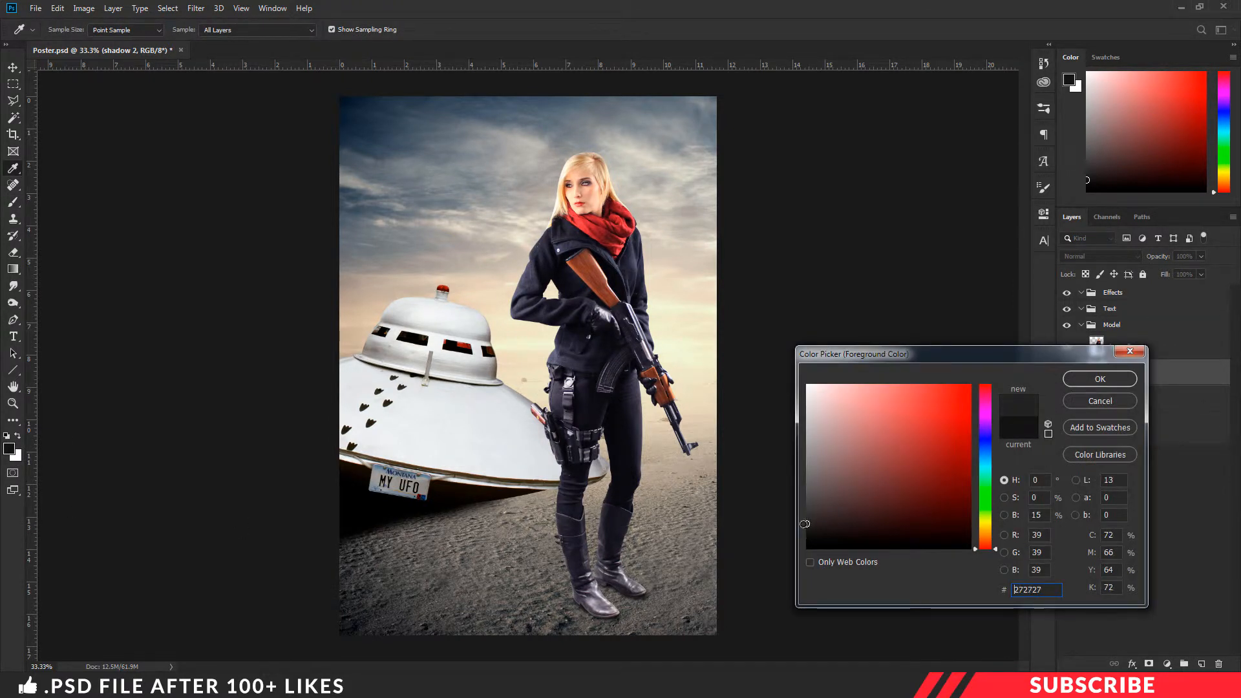
pyautogui.click(1100, 380)
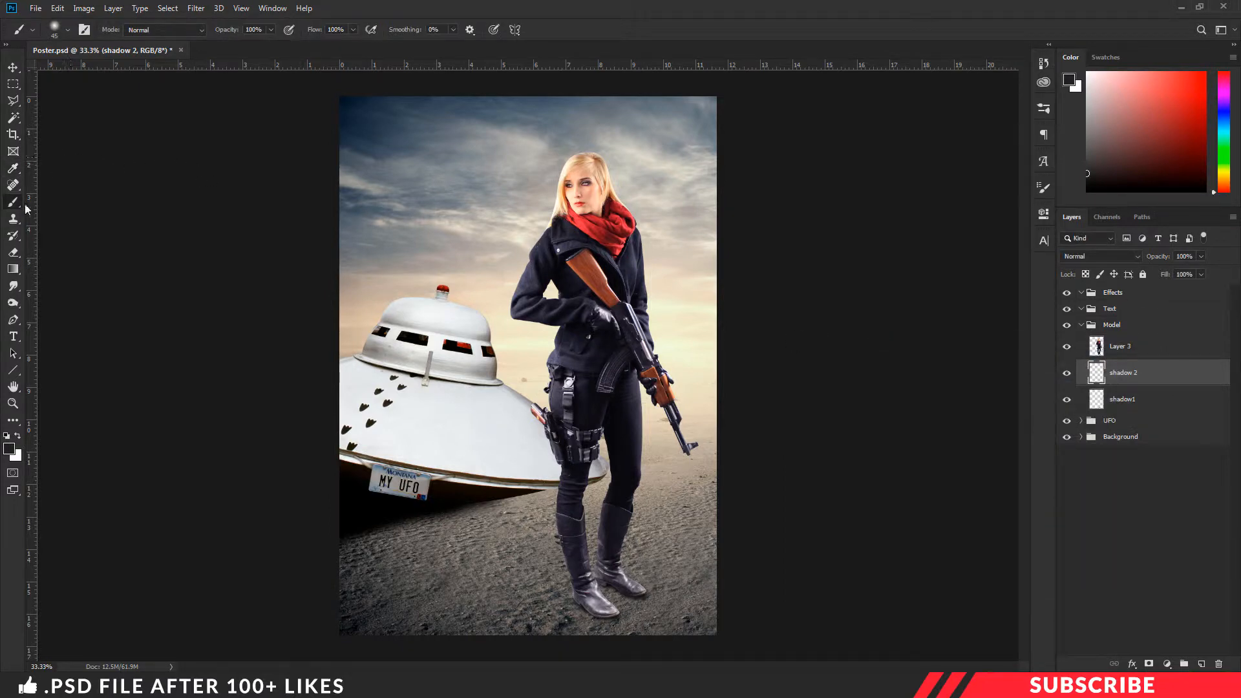
pyautogui.click(67, 30)
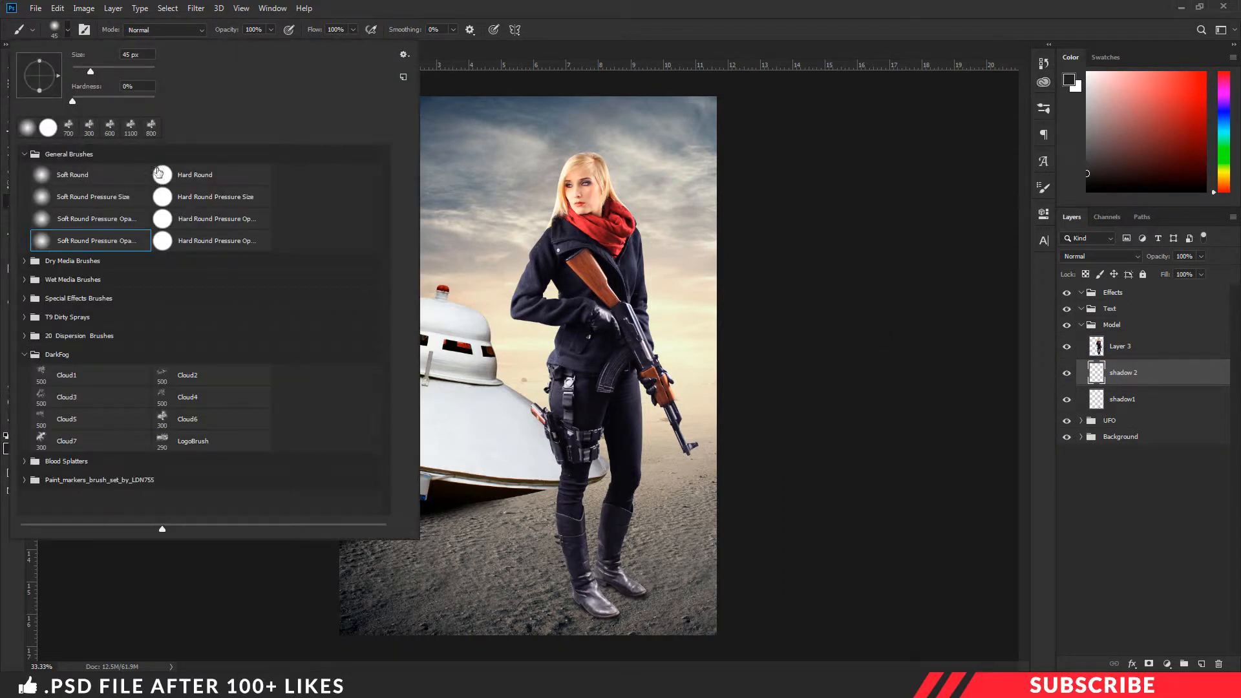
pyautogui.click(382, 30)
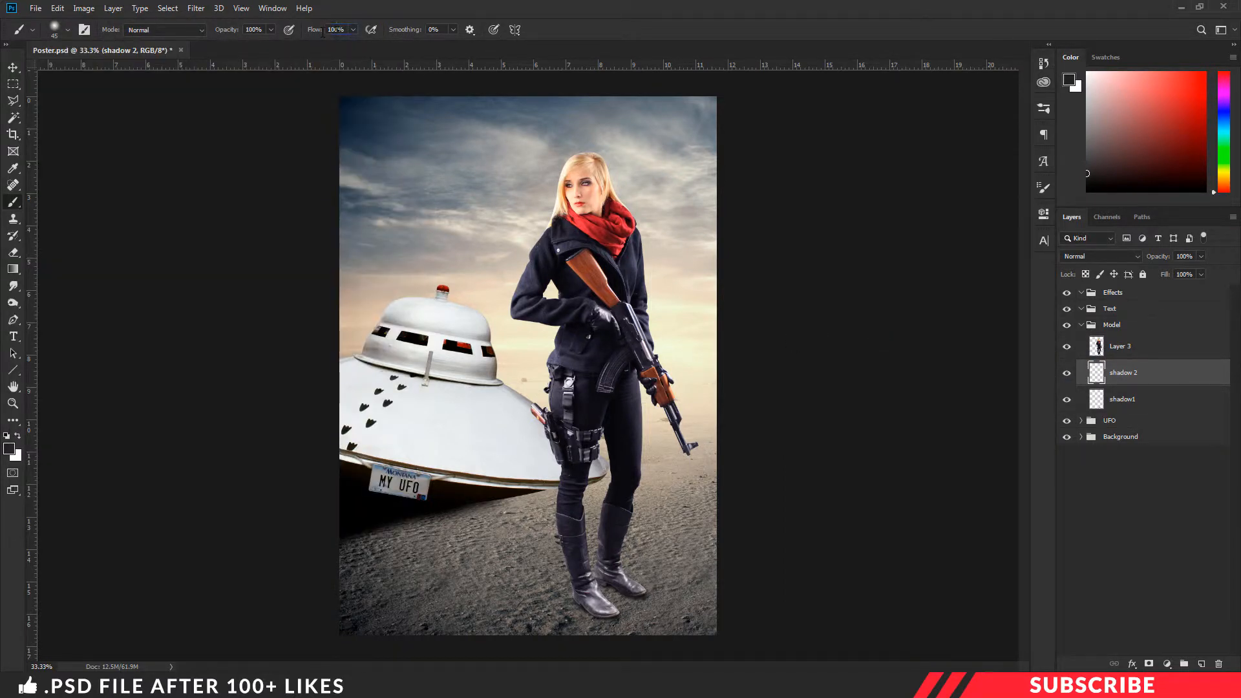
pyautogui.moveTo(345, 29); pyautogui.dragTo(324, 29)
pyautogui.write('50')
# - Paint a cast shadow on the ground from the front boot toward the image's lower-left edge using a 100 px brush
pyautogui.press(']')
pyautogui.press(']')
pyautogui.press(']')
pyautogui.press(']')
pyautogui.press(']')
pyautogui.hotkey('ctrl', '+')
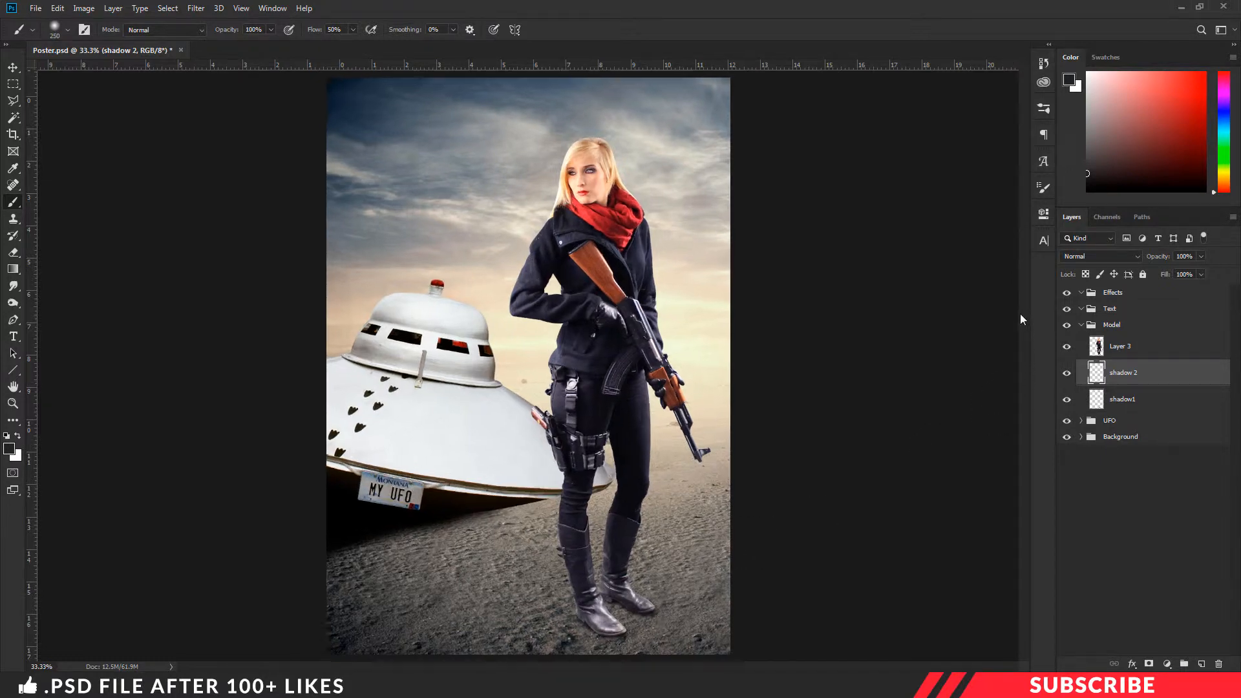
pyautogui.moveTo(1022, 318); pyautogui.dragTo(1017, 408)
pyautogui.press('[')
pyautogui.press('[')
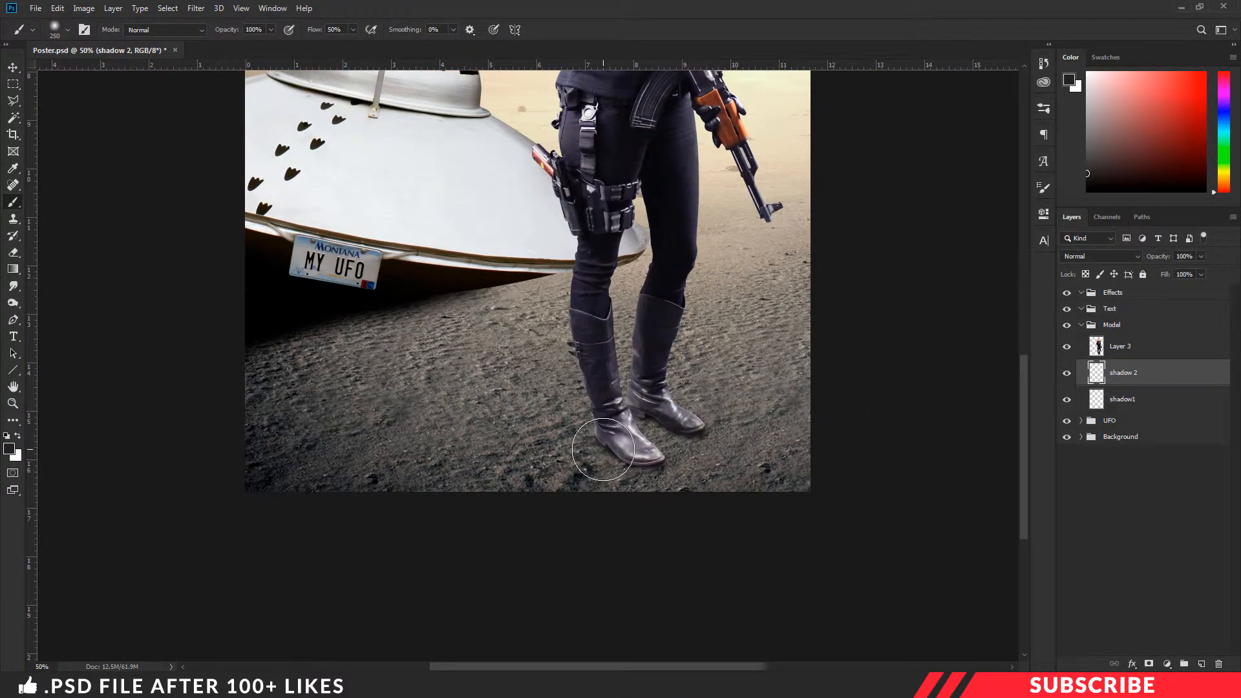
pyautogui.press('[')
pyautogui.press('[')
pyautogui.press('[')
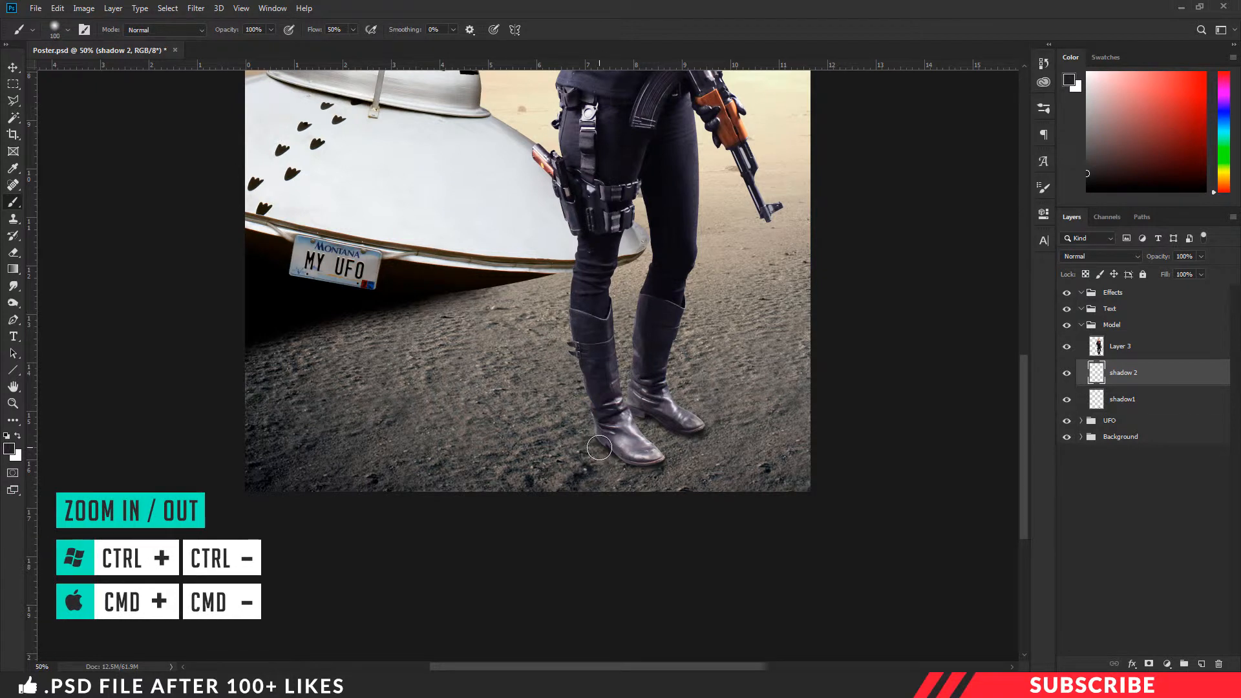
pyautogui.moveTo(563, 460); pyautogui.dragTo(399, 513)
pyautogui.moveTo(605, 458); pyautogui.dragTo(492, 519)
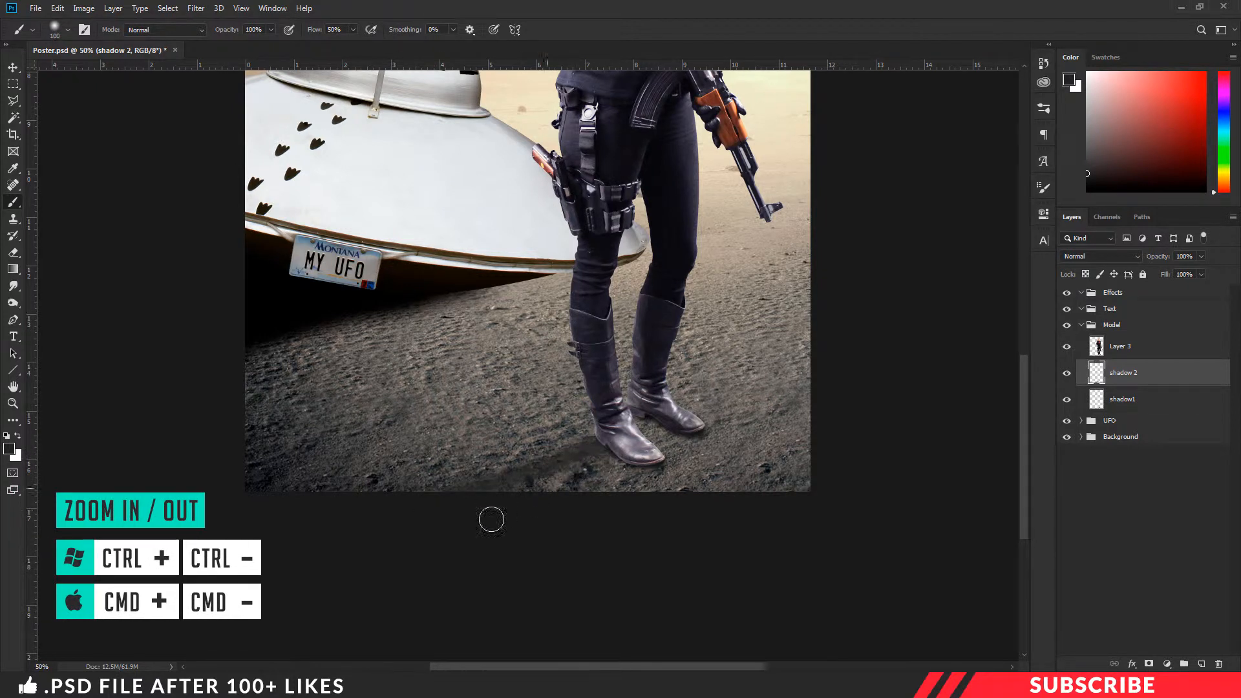
pyautogui.moveTo(623, 460)
pyautogui.mouseDown()
pyautogui.moveTo(566, 495)
pyautogui.moveTo(598, 489)
pyautogui.mouseUp()
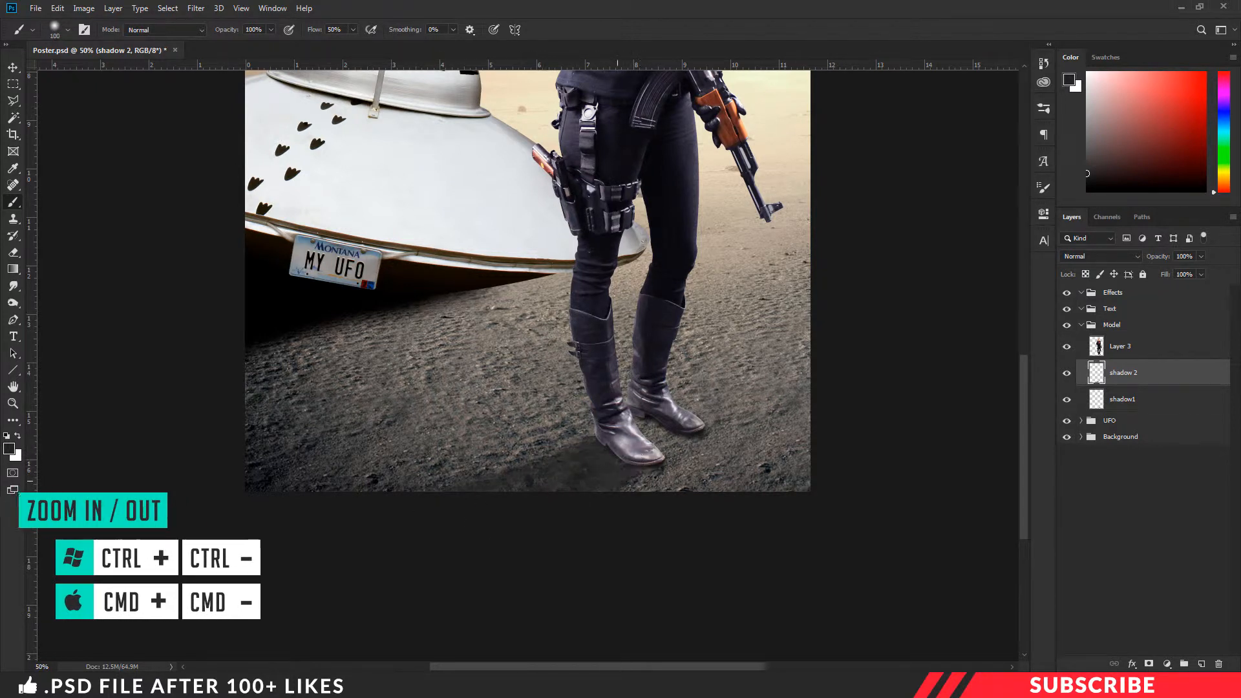
# - Extend and darken the cast shadow leftward along the ground's bottom edge with a 125 px brush, then enlarge the brush to 200 px
pyautogui.press(']')
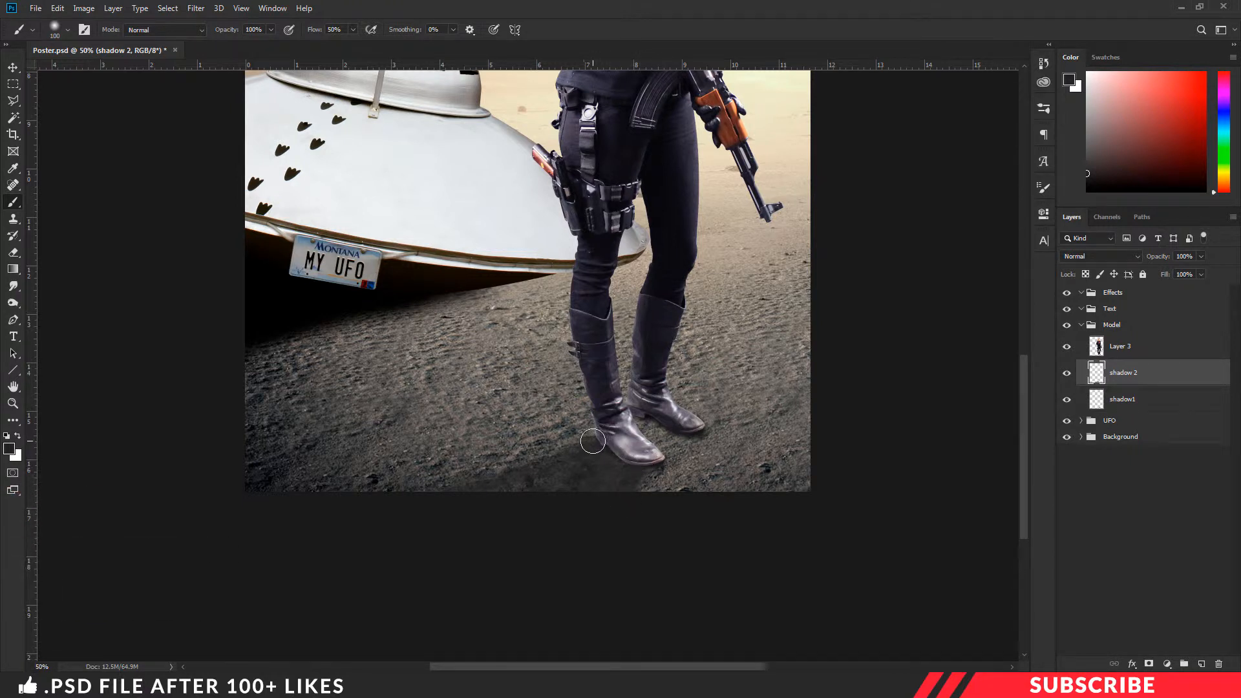
pyautogui.moveTo(547, 461); pyautogui.dragTo(347, 507)
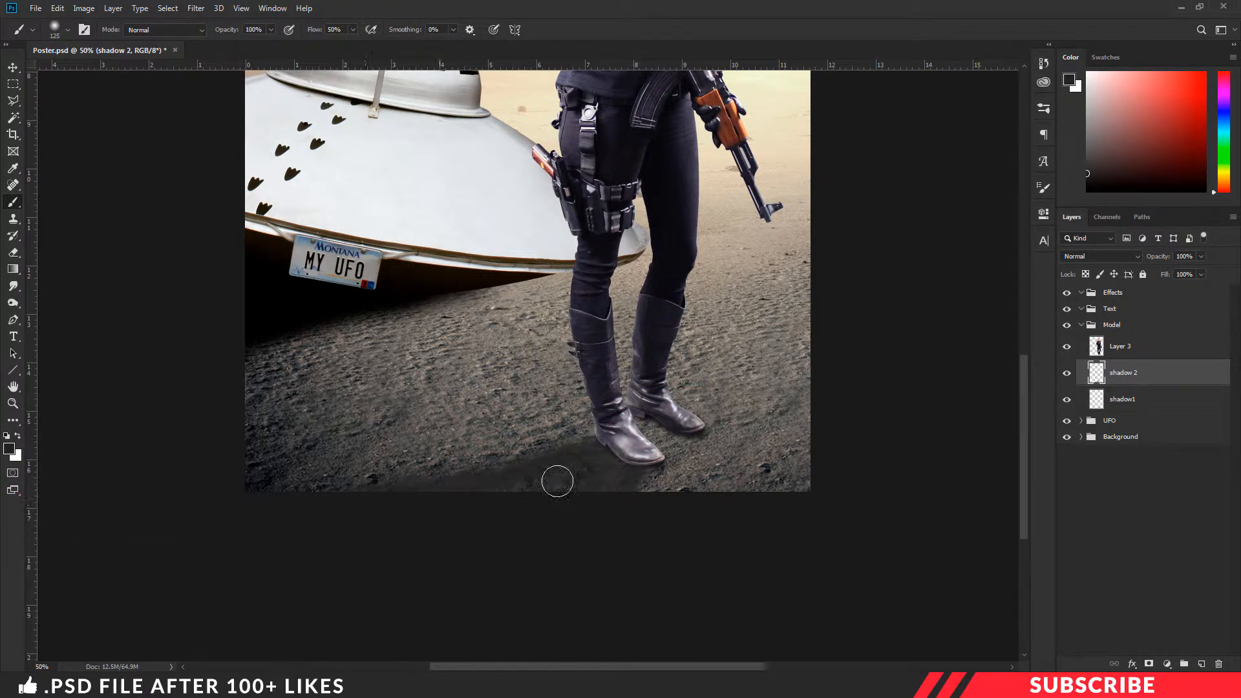
pyautogui.moveTo(559, 468); pyautogui.dragTo(460, 525)
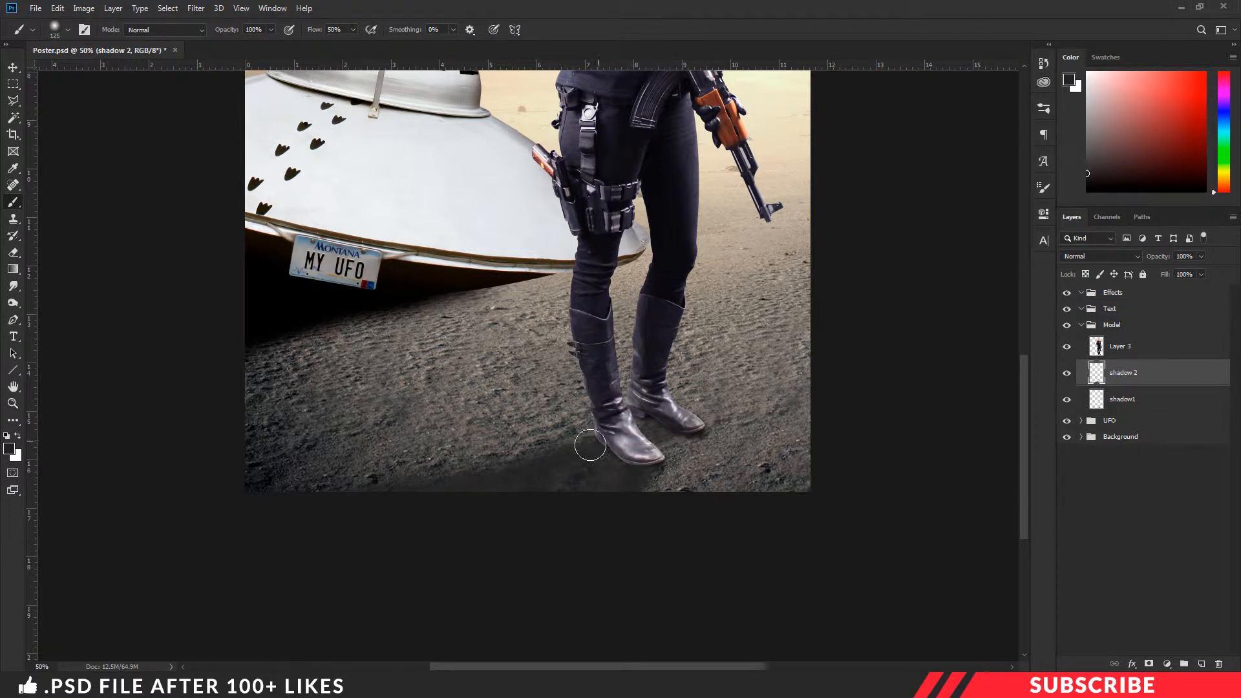
pyautogui.press(']')
pyautogui.press(']')
pyautogui.press(']')
pyautogui.hotkey('ctrl', '-')
pyautogui.hotkey('ctrl', '-')
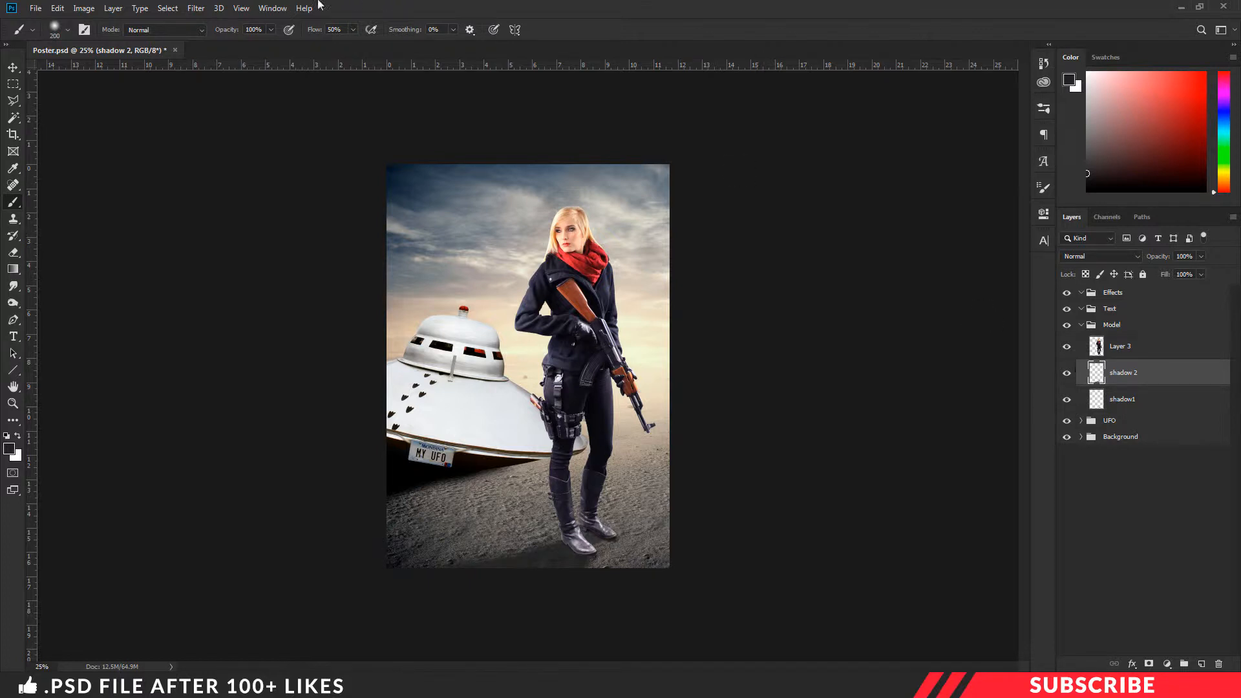
# - Apply a Gaussian Blur with a 25-pixel radius to the shadow 2 layer
pyautogui.click(196, 8)
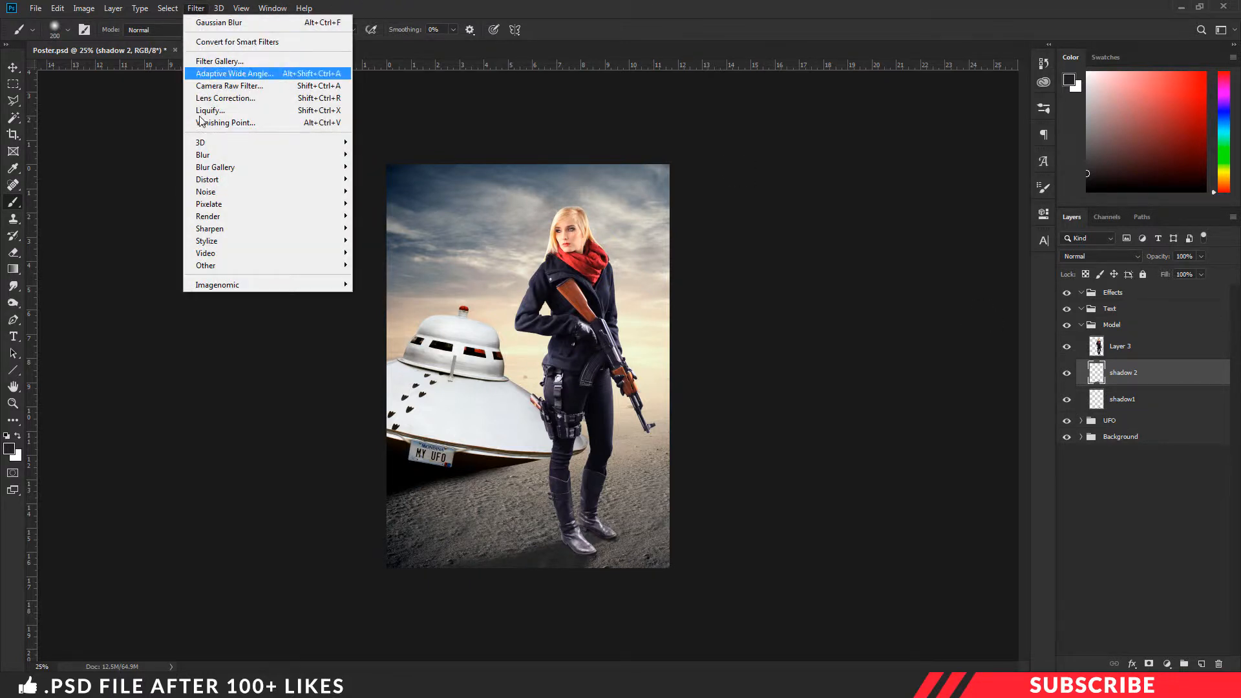
pyautogui.moveTo(324, 155)
pyautogui.click(388, 203)
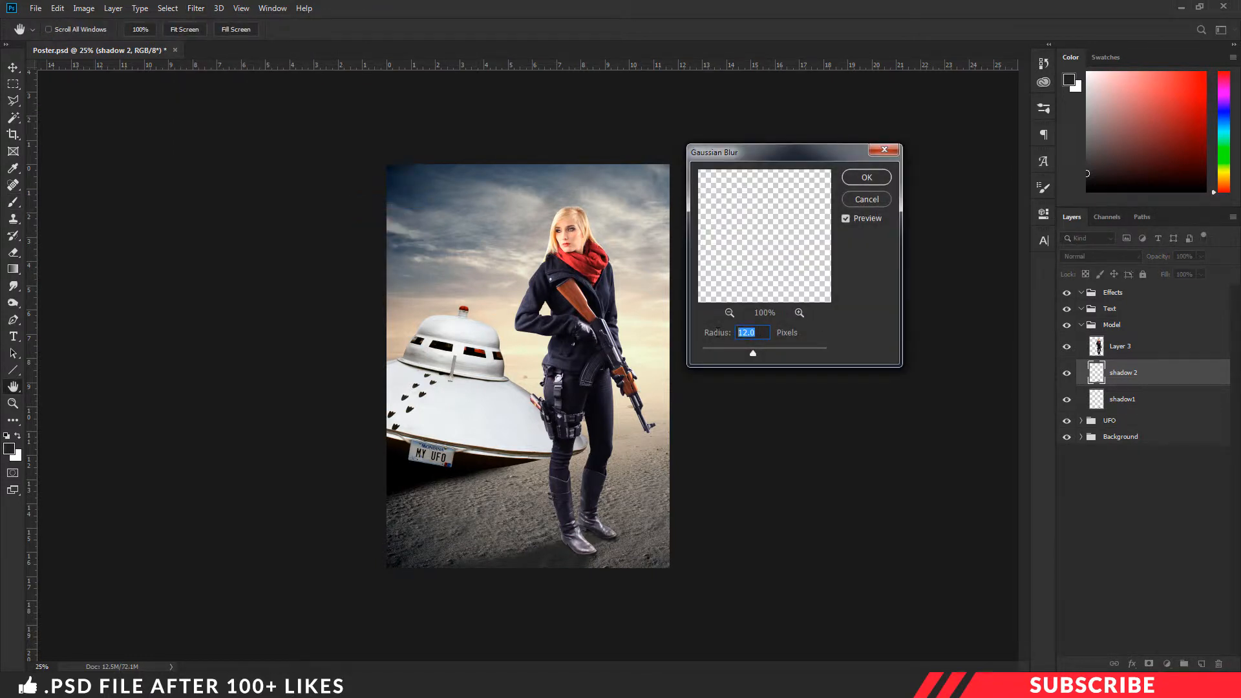
pyautogui.write('25')
pyautogui.click(867, 178)
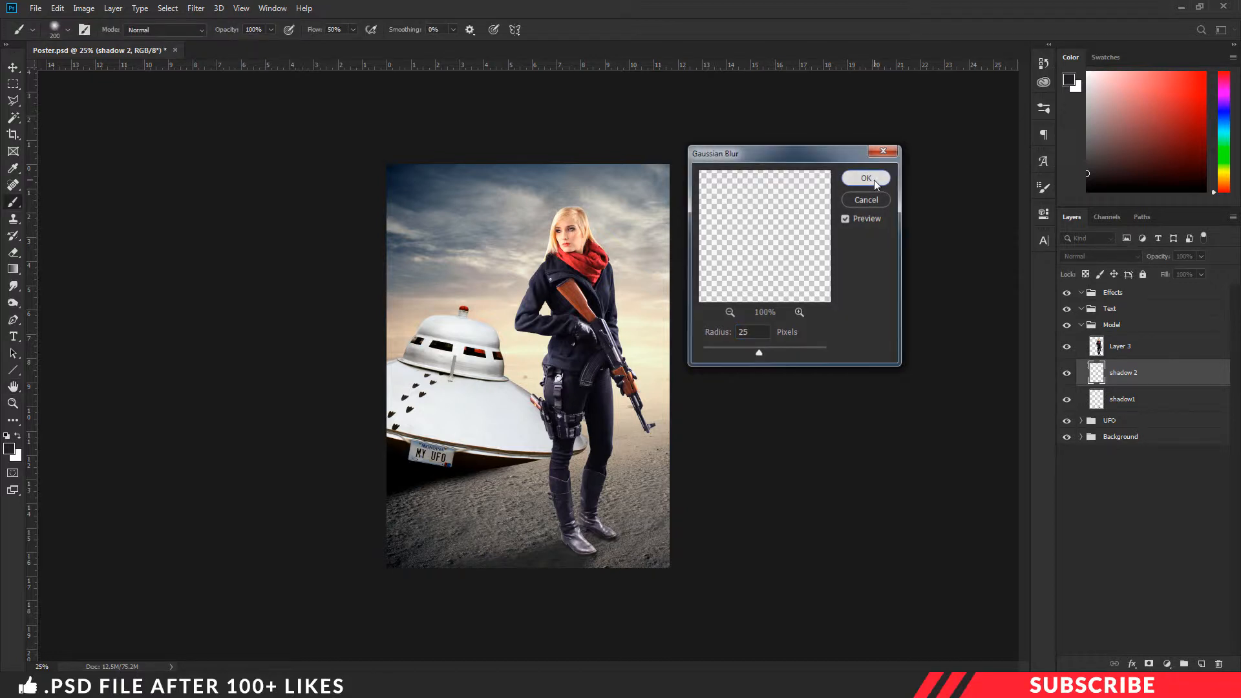
# - Create a new layer above the woman's Layer 3 and clip it to that layer
pyautogui.click(13, 67)
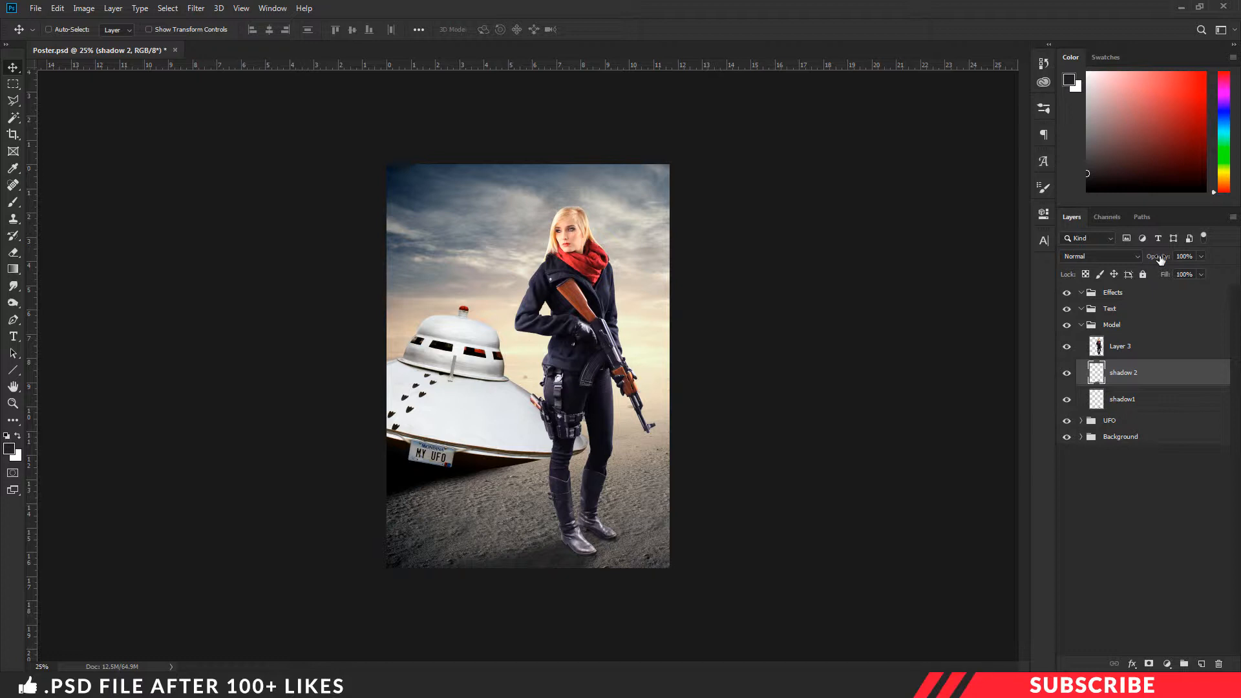
pyautogui.click(1156, 349)
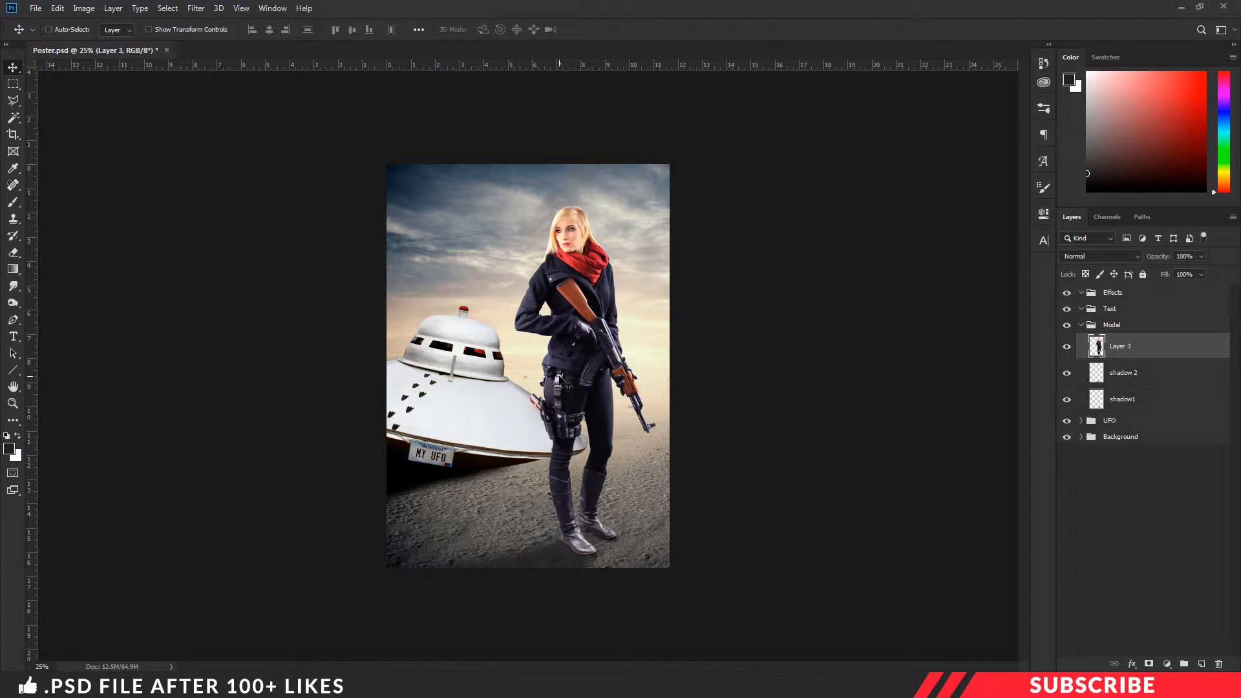
pyautogui.click(1201, 664)
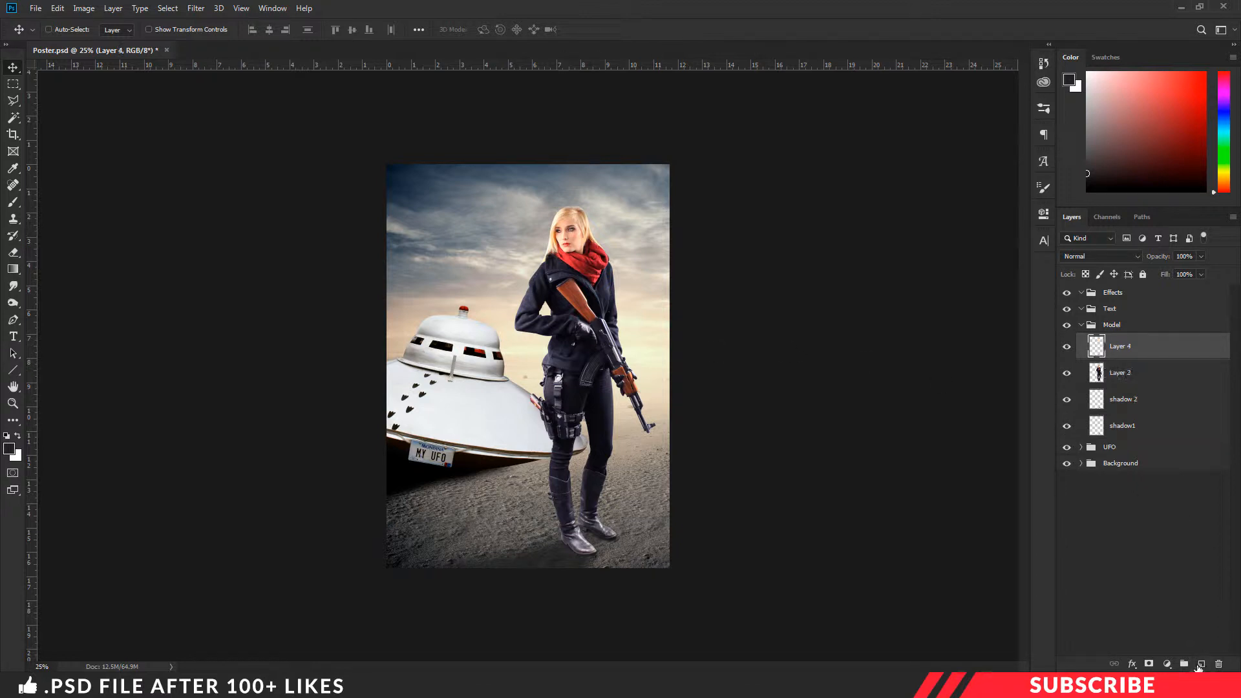
pyautogui.rightClick(1142, 351)
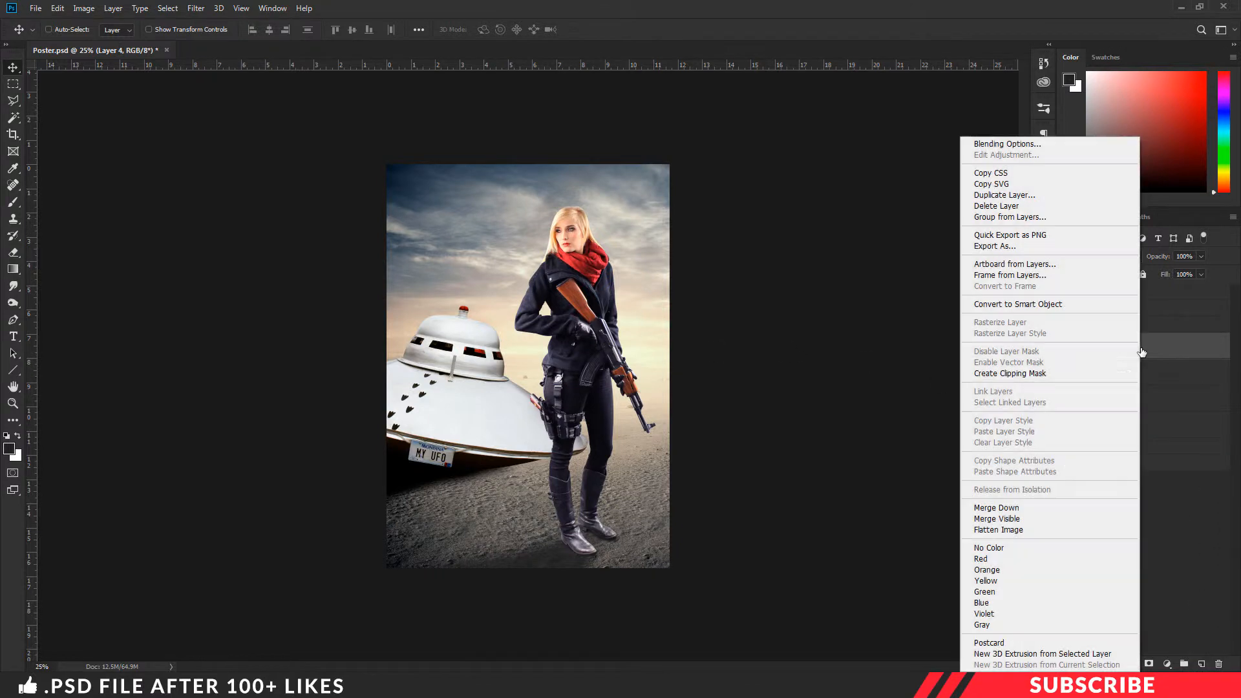
pyautogui.click(1098, 374)
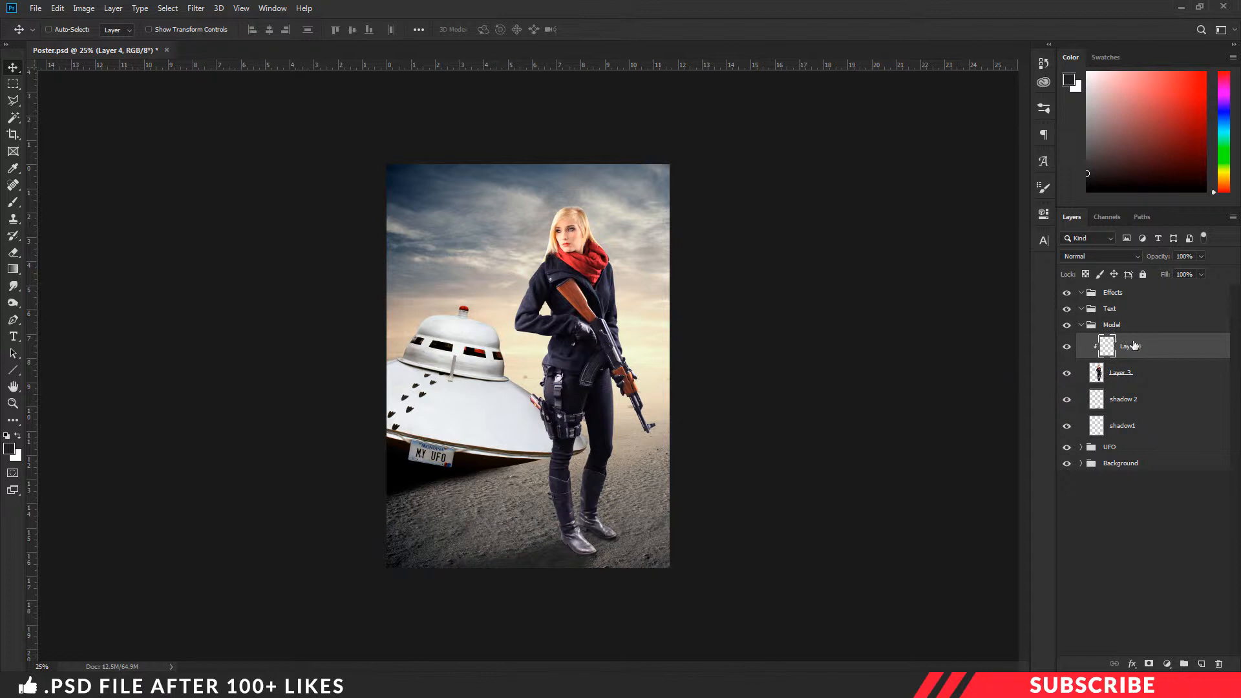
# - Fill the clipped layer with 50% Gray and set its blend mode to Overlay
pyautogui.click(55, 8)
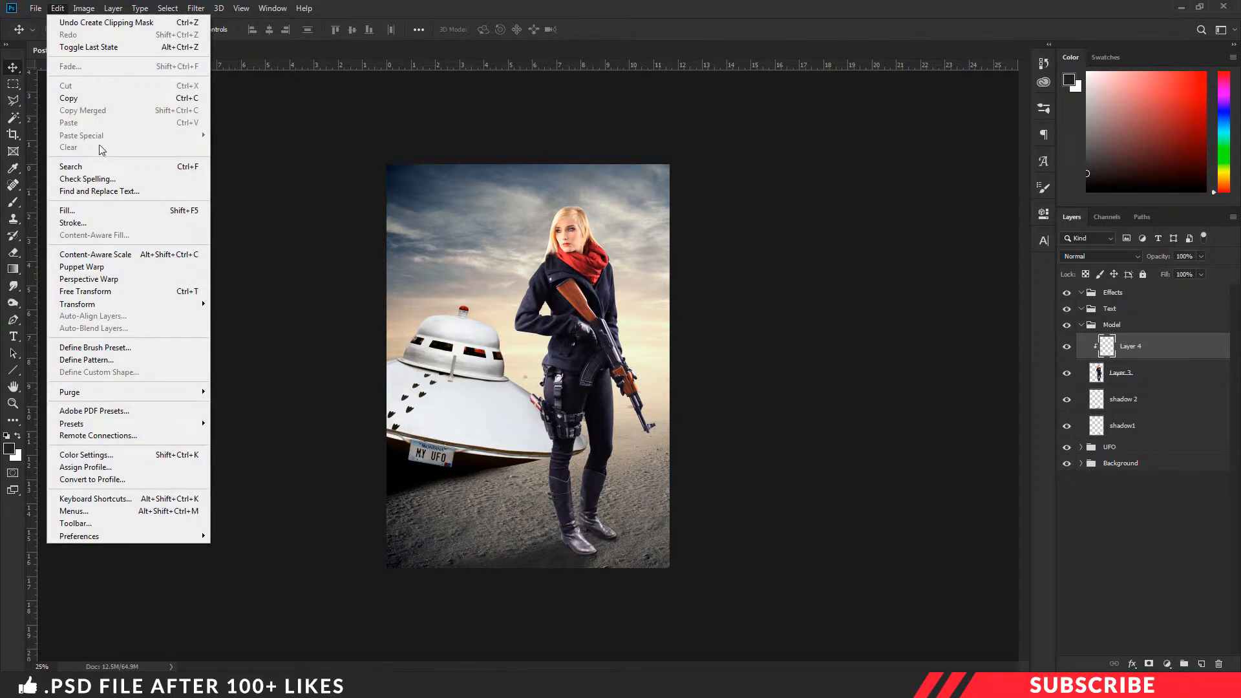
pyautogui.click(71, 211)
pyautogui.click(607, 184)
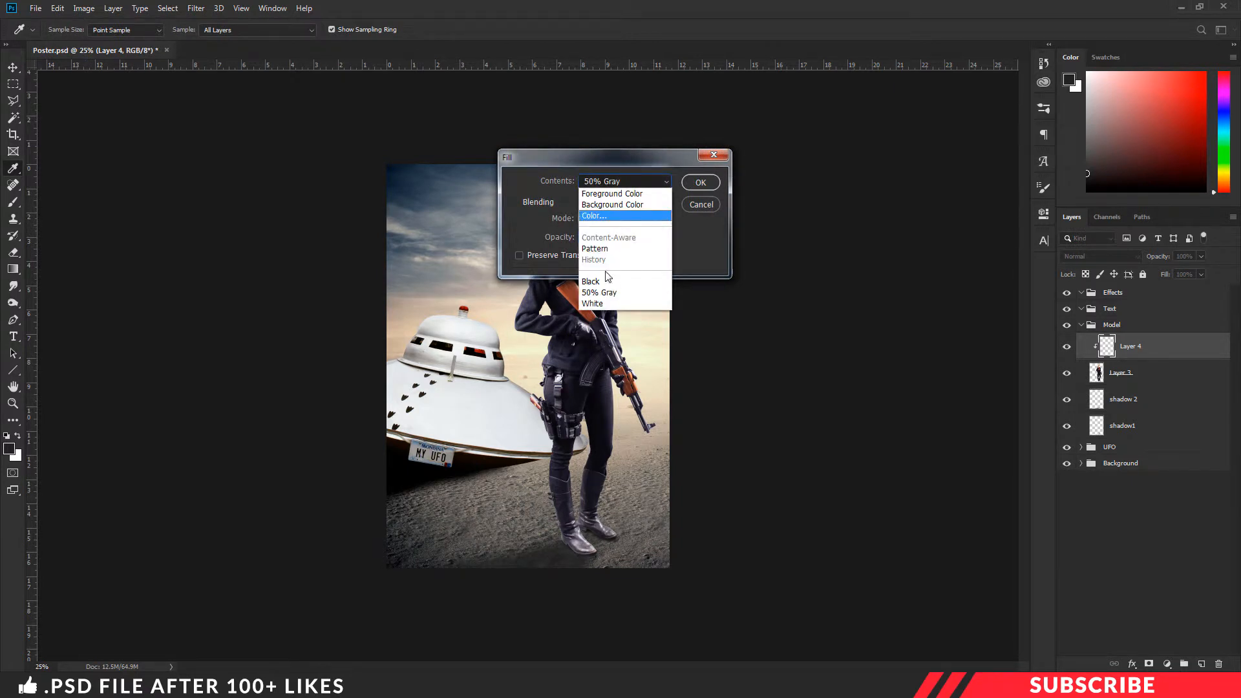
pyautogui.click(607, 294)
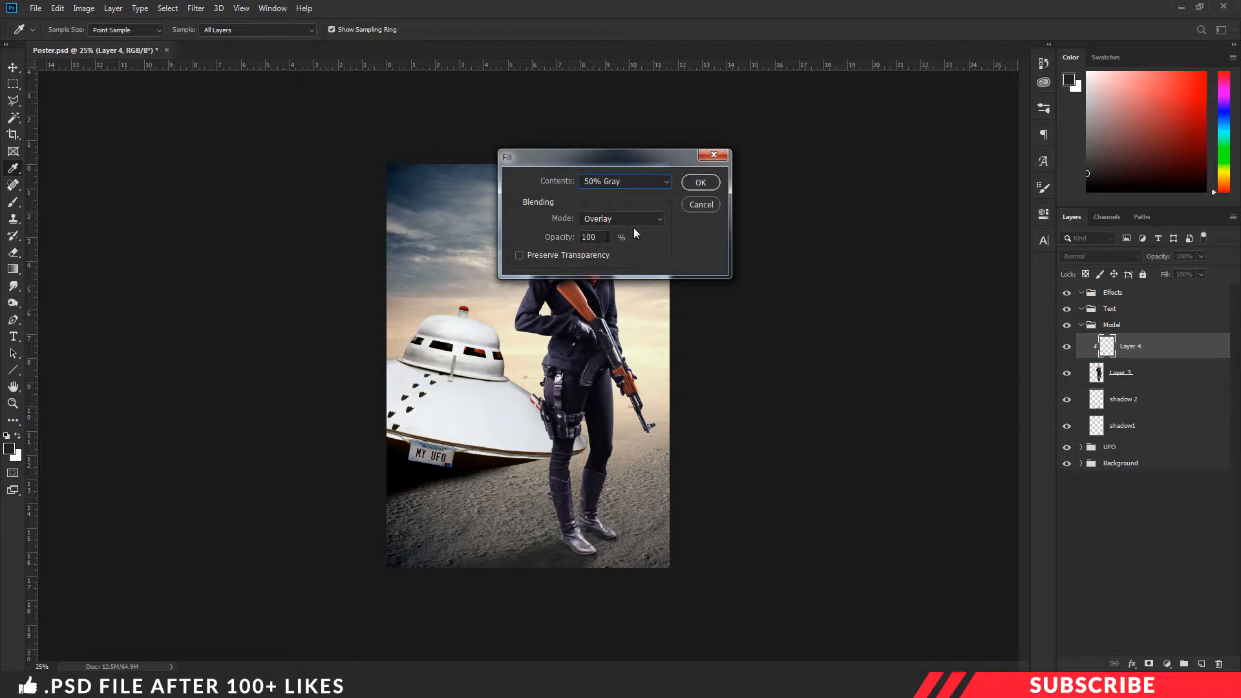
pyautogui.click(700, 182)
pyautogui.press('v')
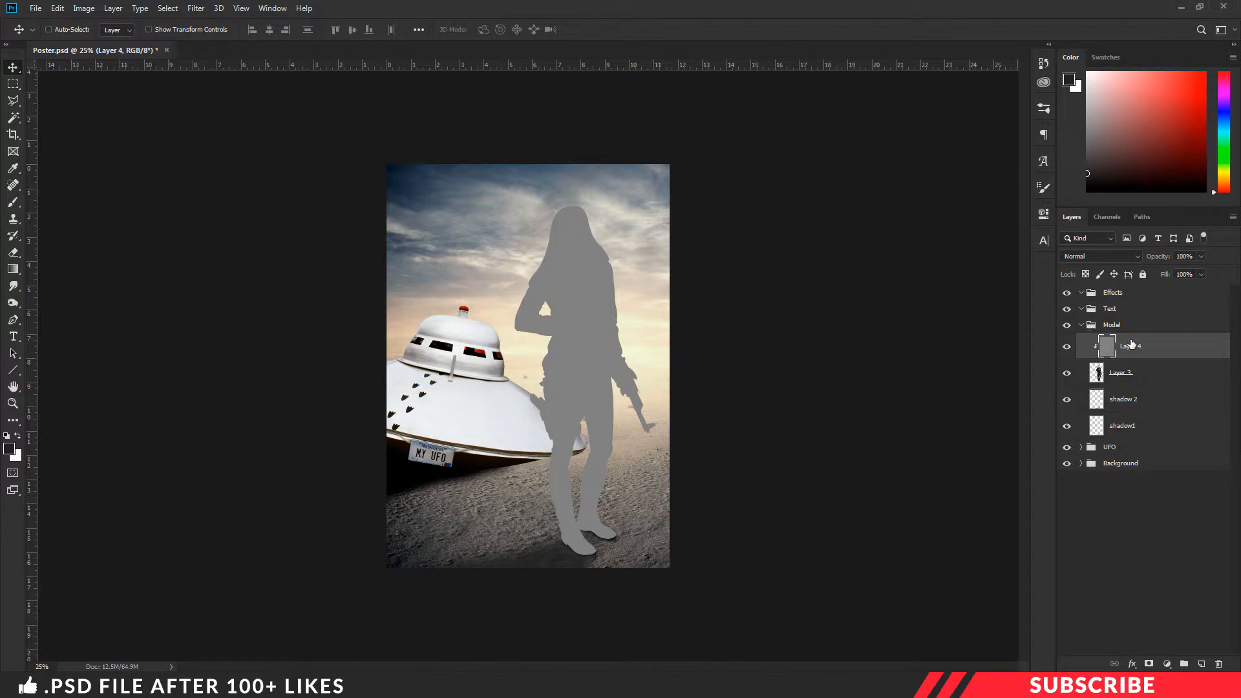
pyautogui.click(1105, 258)
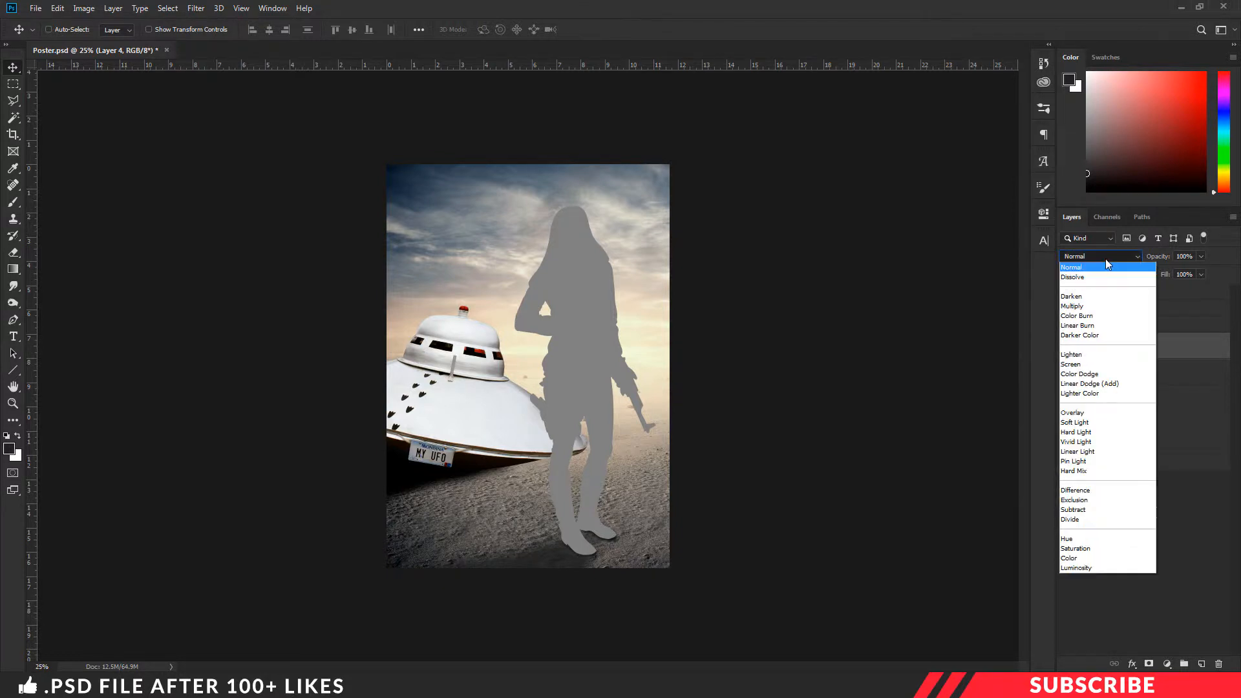
pyautogui.click(1105, 412)
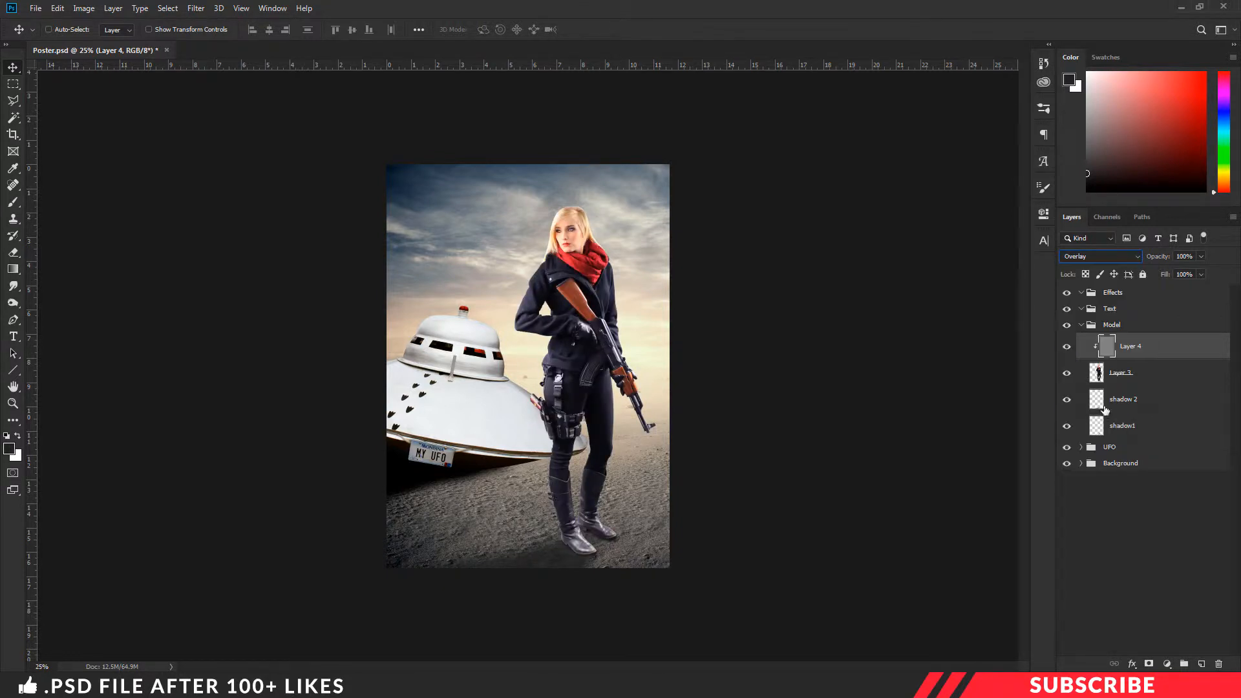
pyautogui.click(851, 10)
# - Darken the woman's boots on the gray layer using the Burn tool with the Midtones range at 50% exposure
pyautogui.click(10, 305)
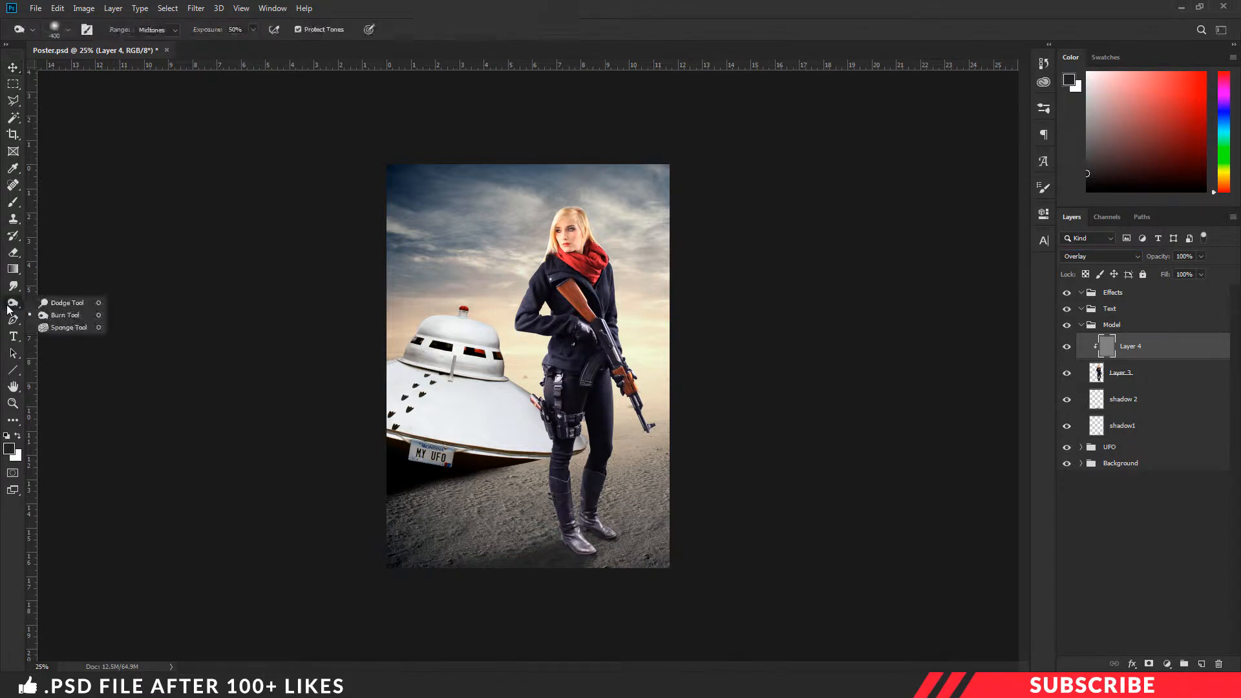
pyautogui.click(74, 318)
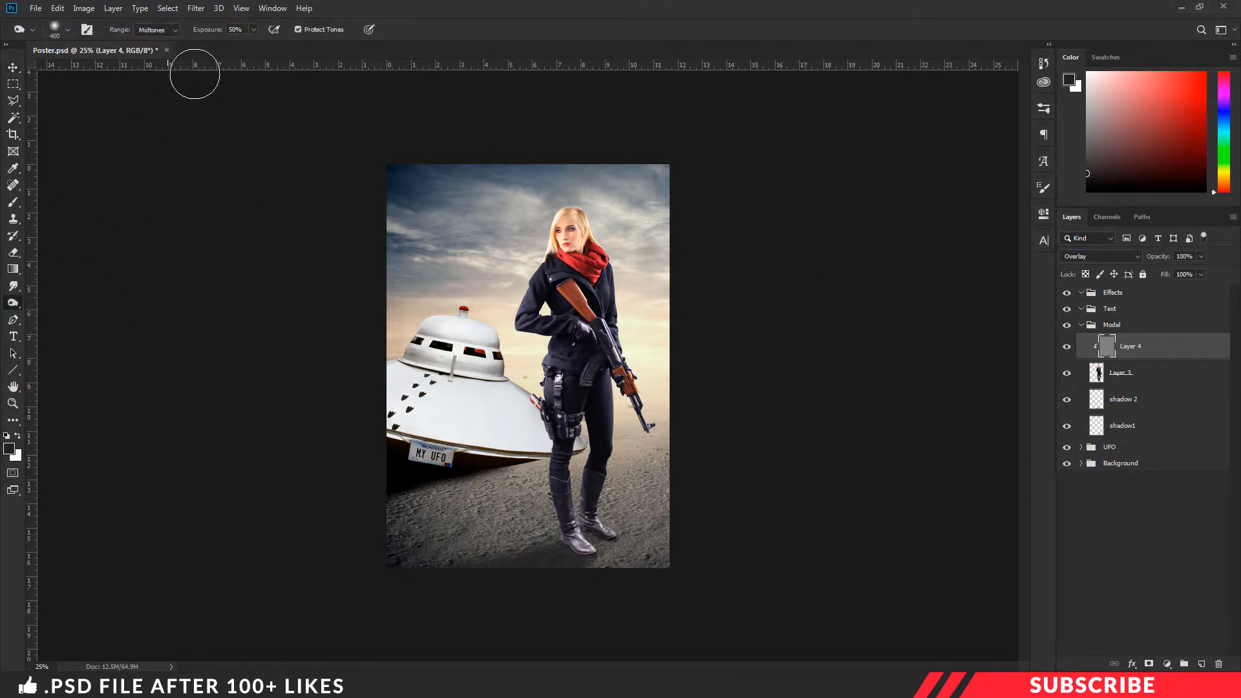
pyautogui.click(155, 30)
pyautogui.click(155, 50)
pyautogui.hotkey('ctrl', '+')
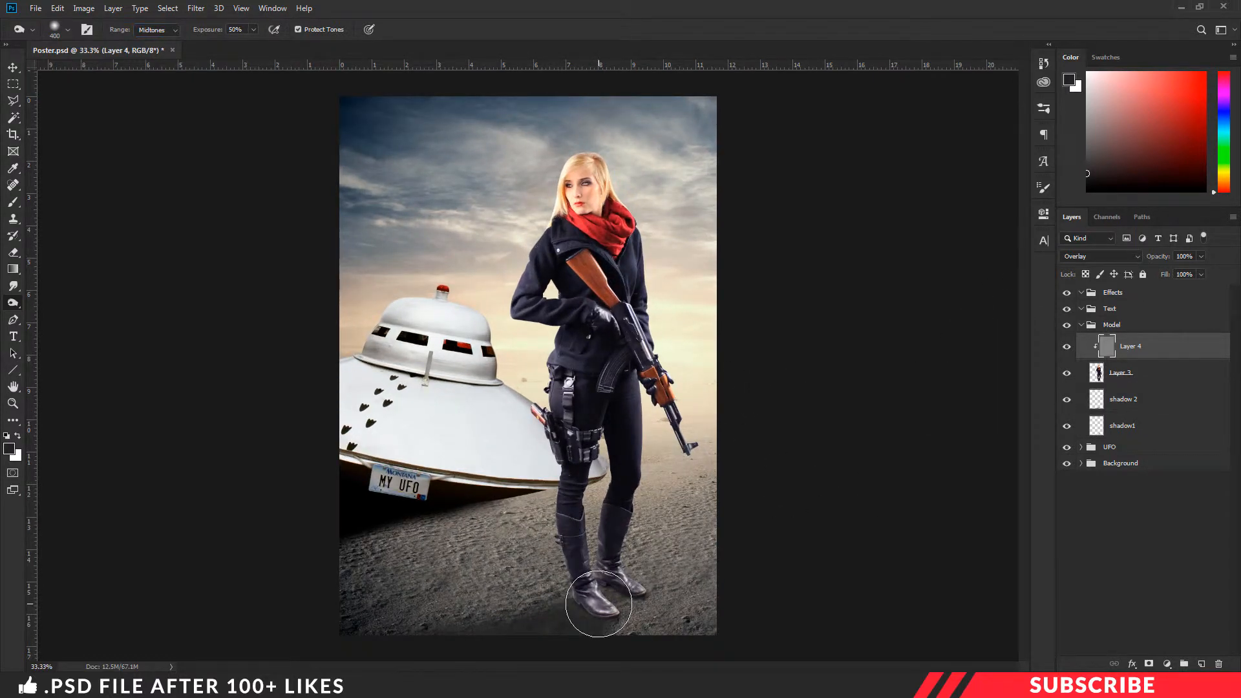
pyautogui.press(']')
pyautogui.moveTo(610, 594)
pyautogui.mouseDown()
pyautogui.moveTo(569, 560)
pyautogui.moveTo(614, 586)
pyautogui.mouseUp()
# - Burn the woman's jacket up toward the shoulder with a 400 px brush, then enlarge the brush to 600 px
pyautogui.press('[')
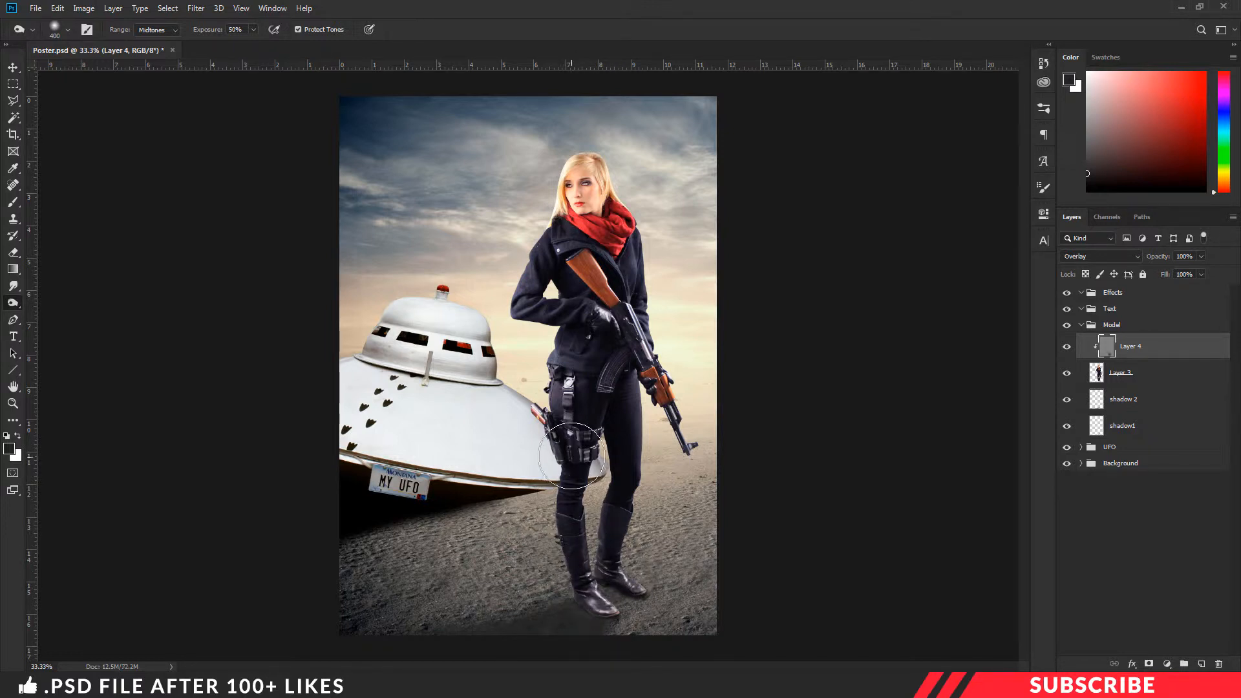
pyautogui.moveTo(573, 332)
pyautogui.mouseDown()
pyautogui.moveTo(541, 293)
pyautogui.moveTo(550, 247)
pyautogui.mouseUp()
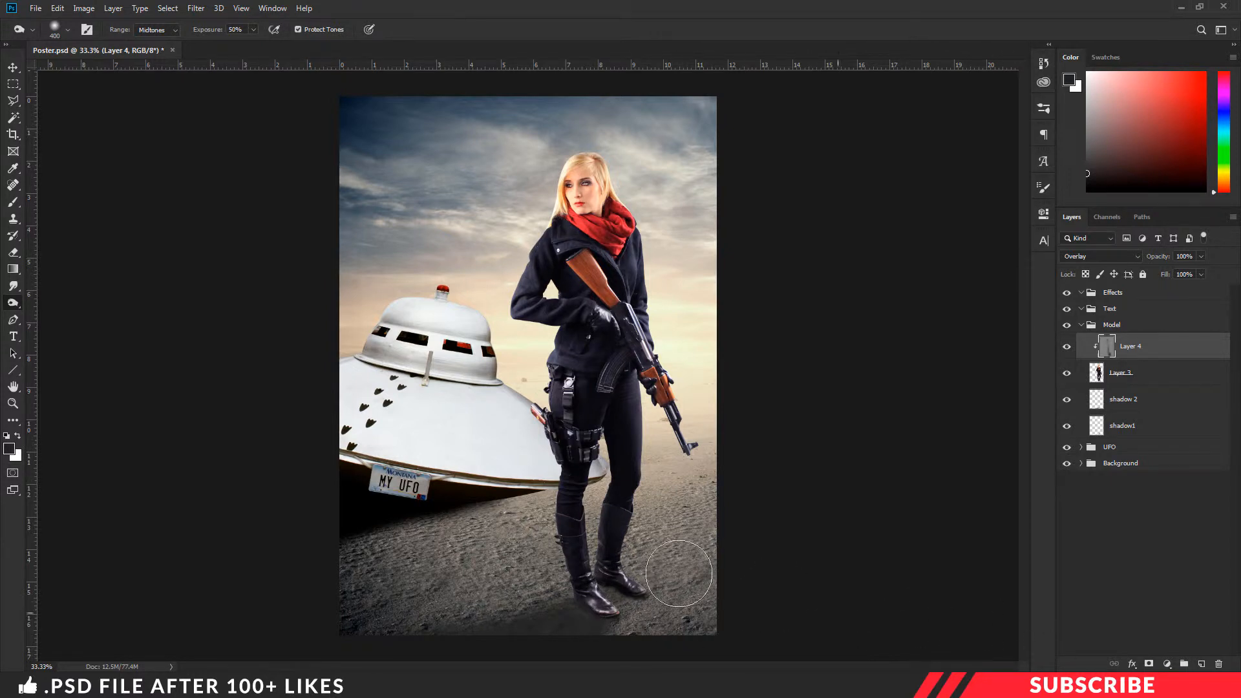
pyautogui.press(']')
pyautogui.press(']')
pyautogui.hotkey('ctrl', '-')
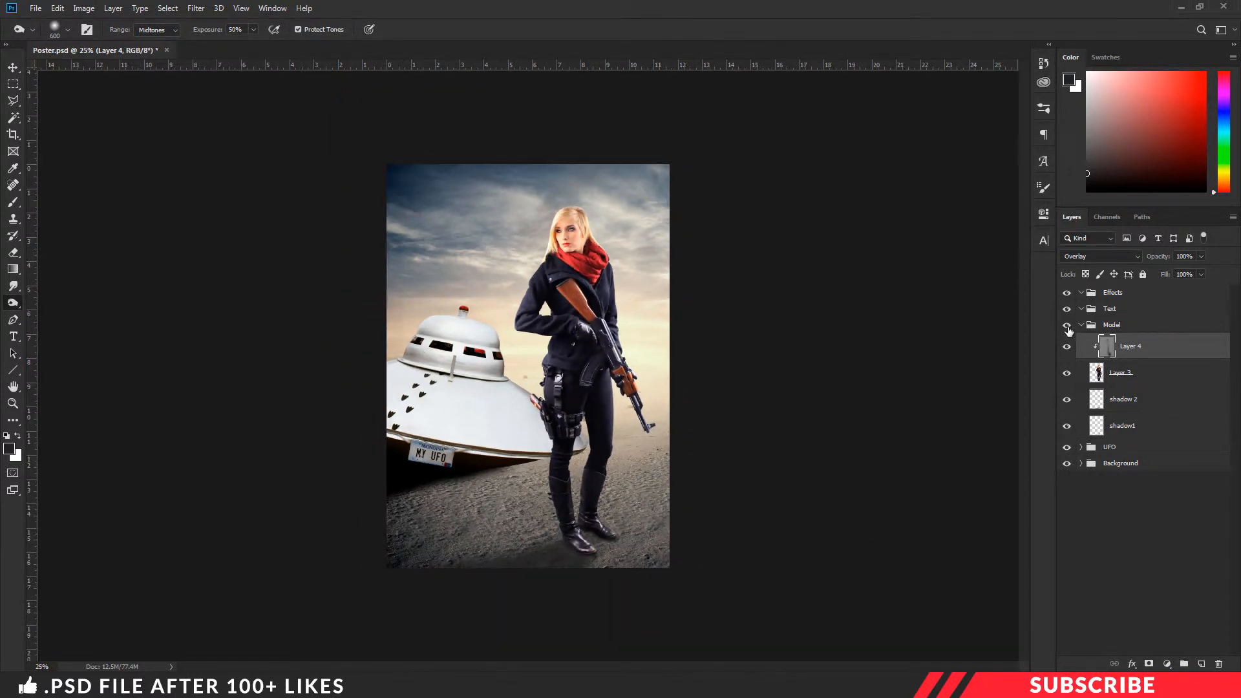
# - Toggle the gray Layer 4's visibility to compare the woman before and after burning
pyautogui.click(1066, 348)
pyautogui.click(1066, 349)
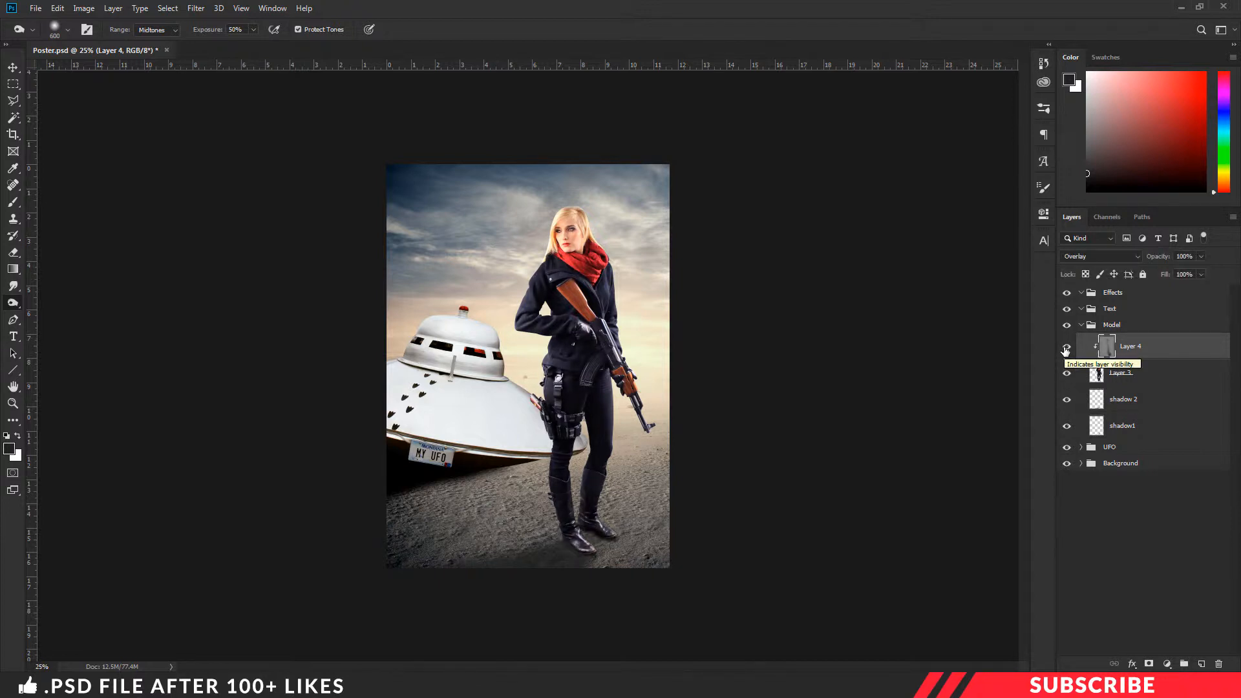
pyautogui.click(1066, 349)
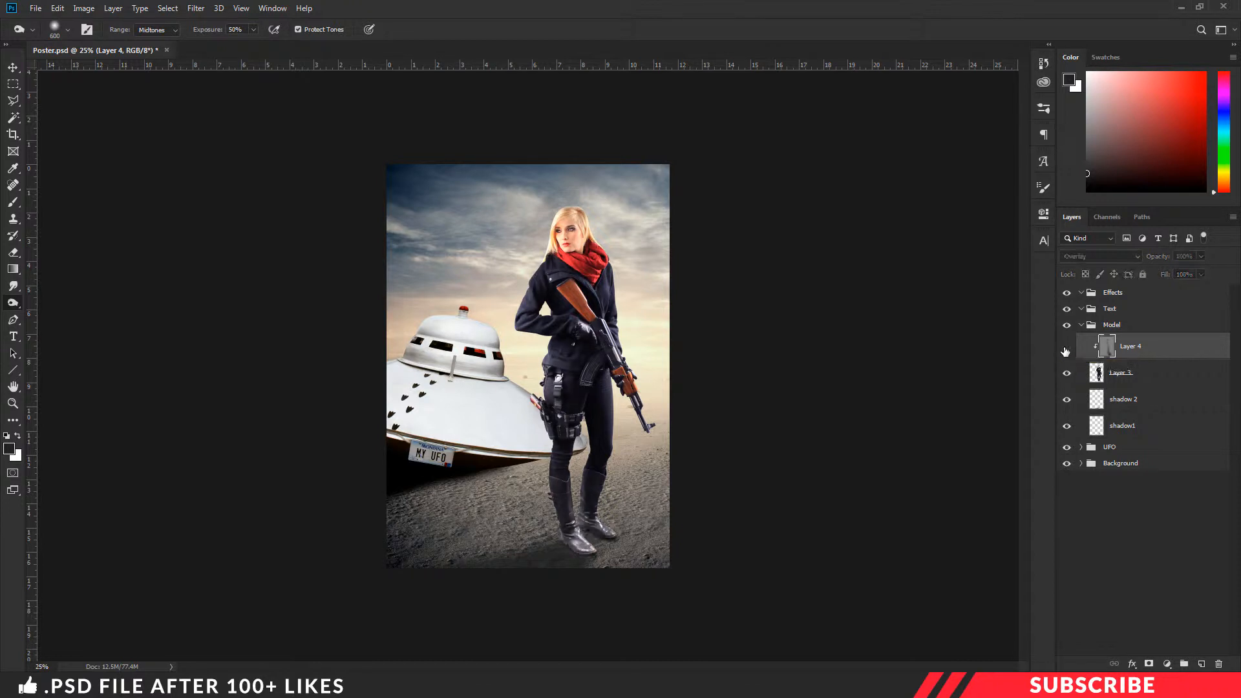
pyautogui.click(1066, 349)
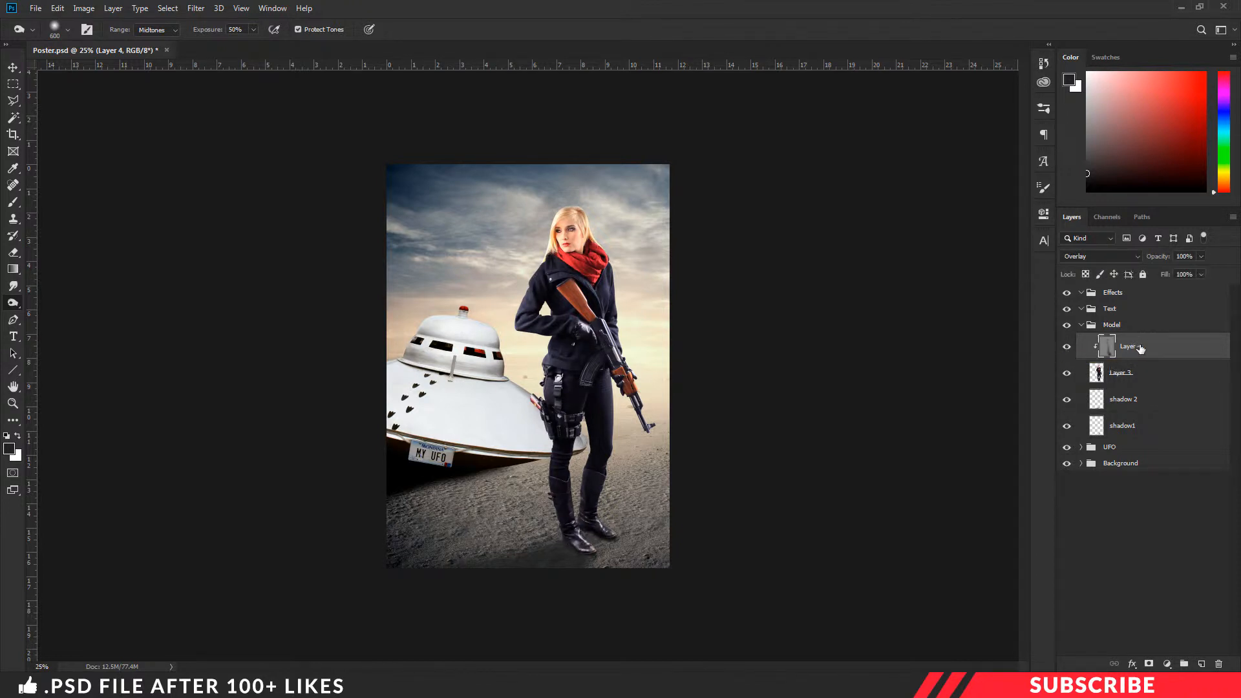
# - Add a Color Lookup adjustment clipped to the woman and load the Soft_Warming.look 3D LUT
pyautogui.press('v')
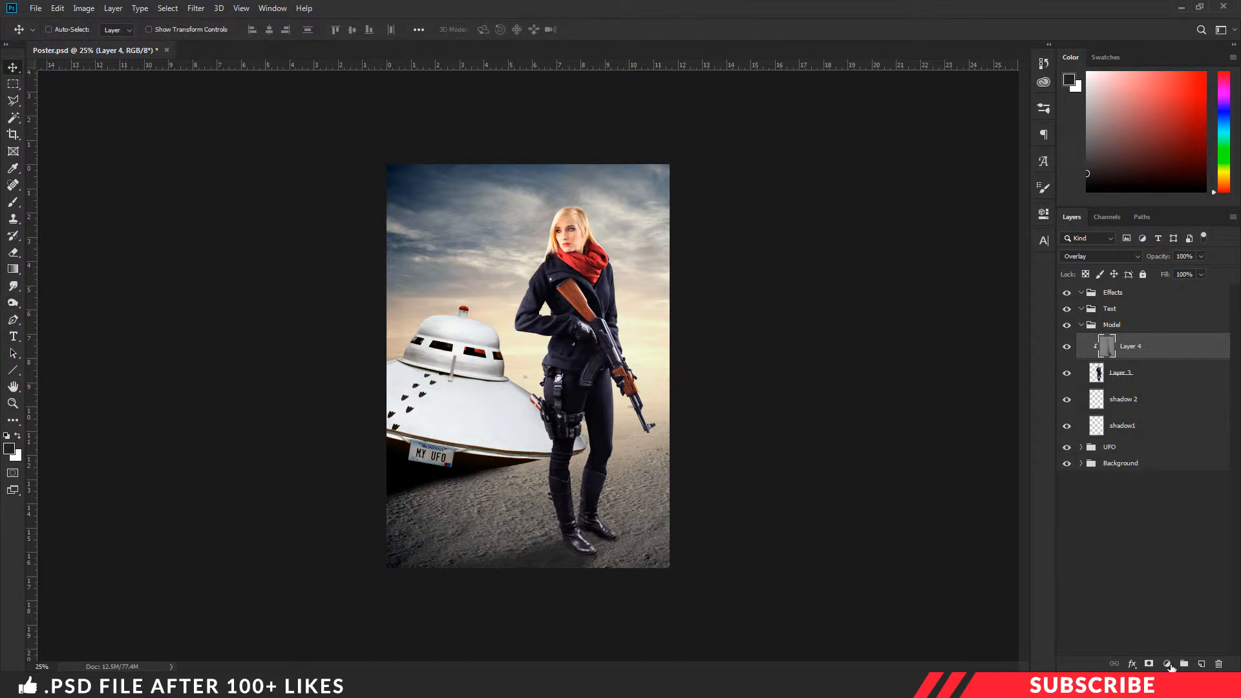
pyautogui.click(1167, 665)
pyautogui.click(1170, 594)
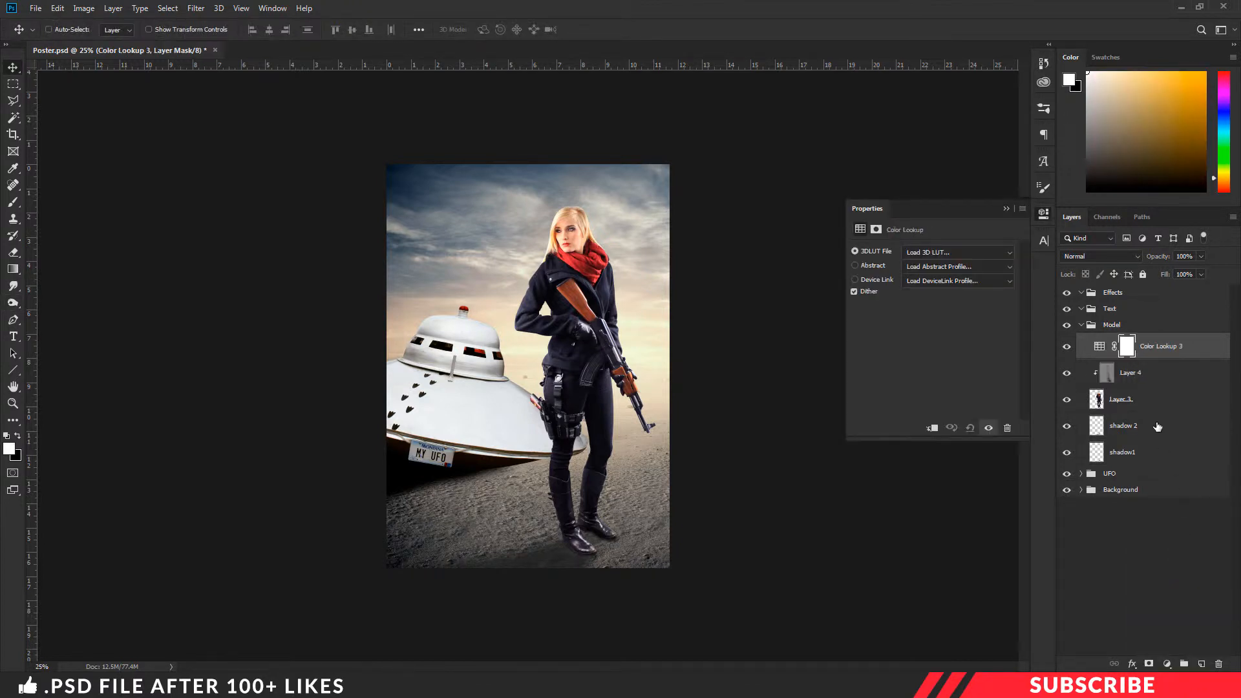
pyautogui.click(932, 429)
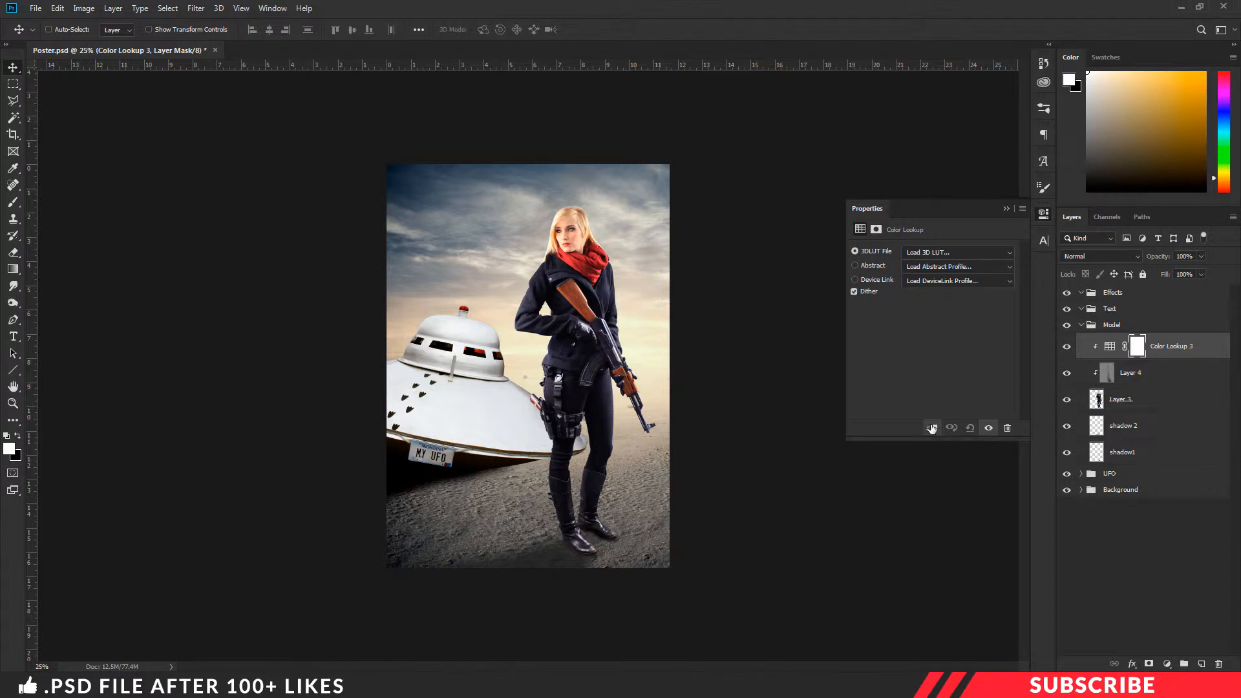
pyautogui.click(943, 256)
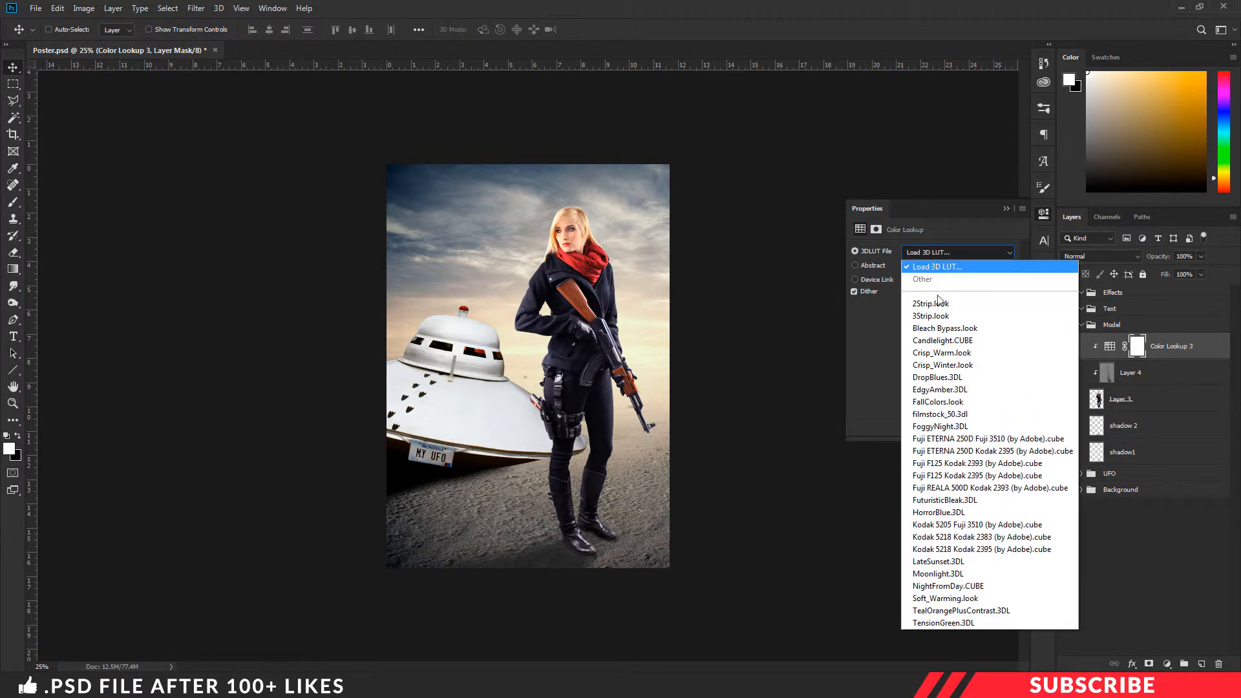
pyautogui.click(948, 598)
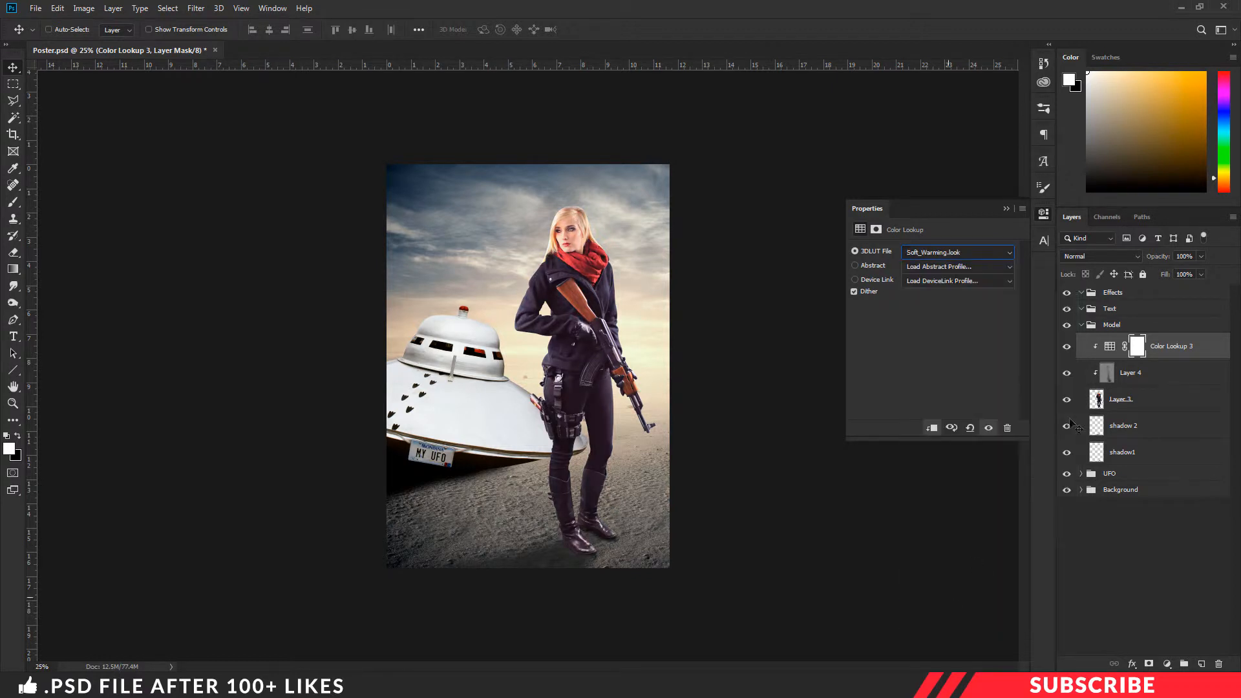
pyautogui.click(1043, 213)
# - Set the Color Lookup layer's blend mode to Lighten and its opacity to 45%
pyautogui.click(1103, 256)
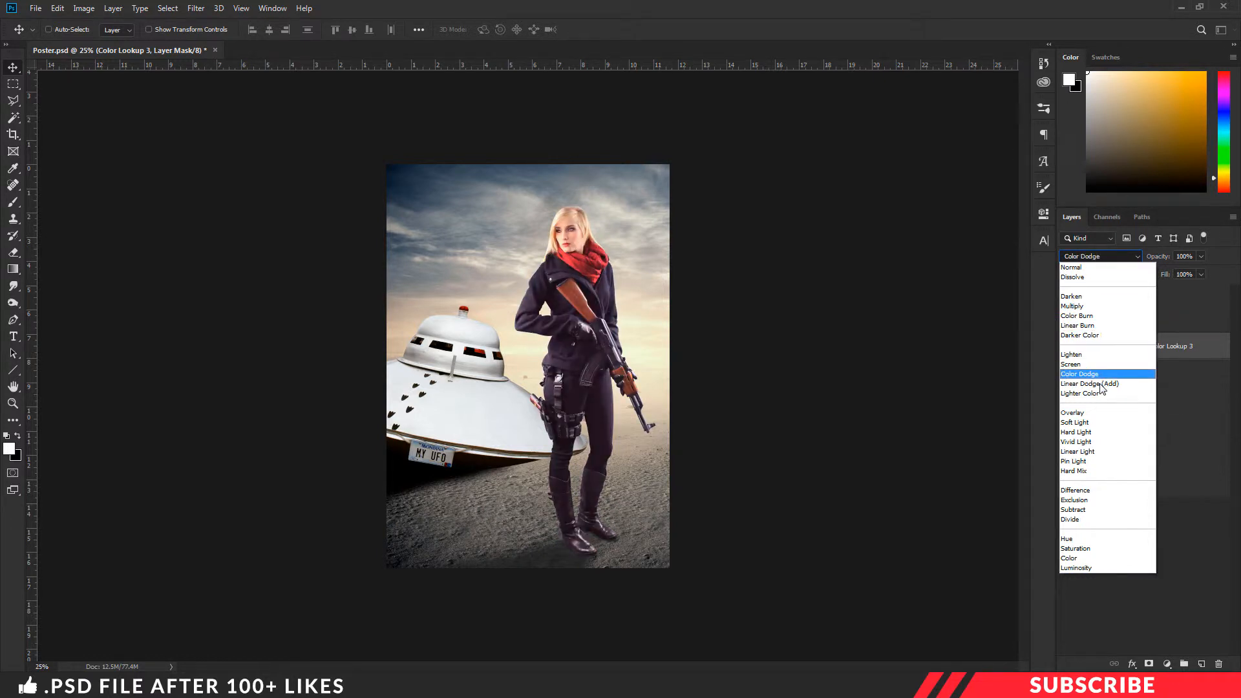
pyautogui.click(1088, 354)
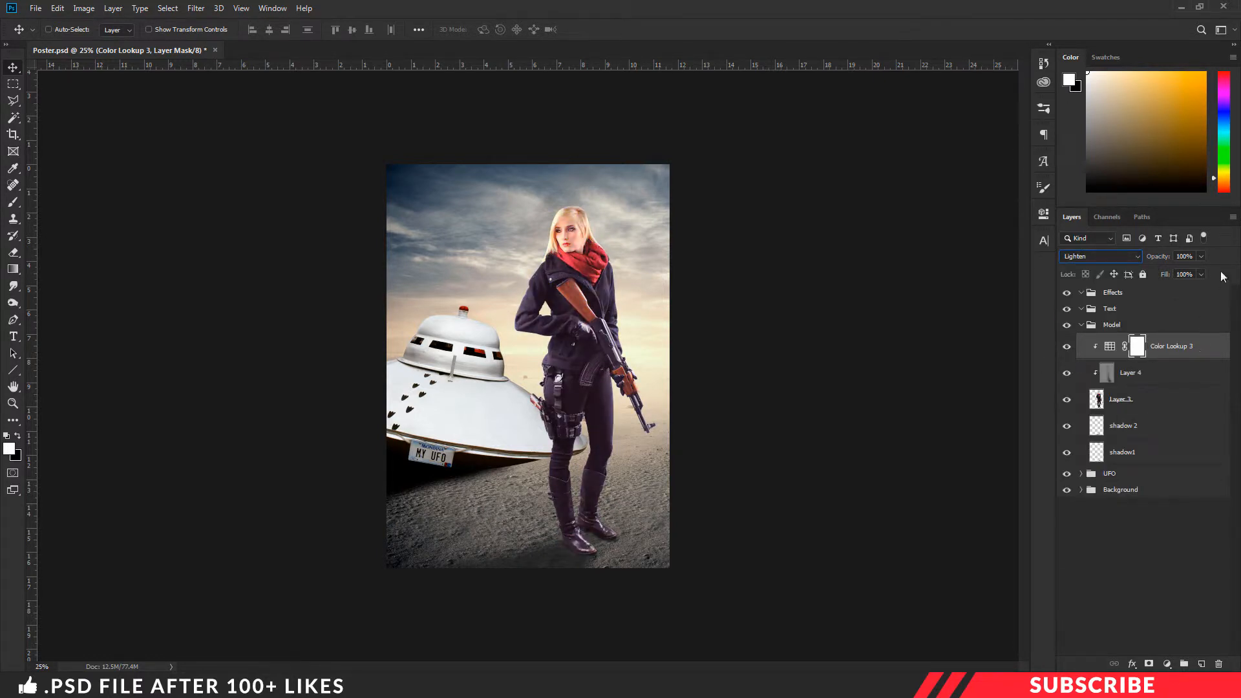
pyautogui.click(1184, 256)
pyautogui.write('45')
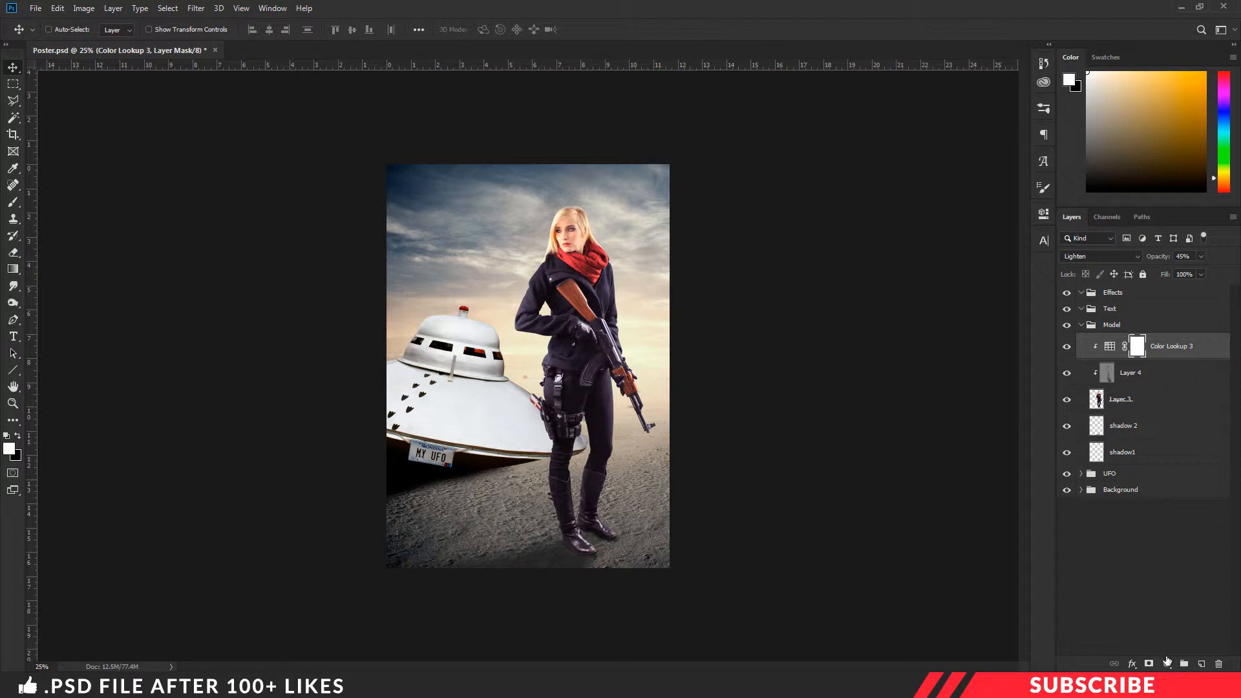
# - Add a Curves adjustment clipped to the woman, slightly raising the Blue channel's black point and lowering its white point
pyautogui.click(1166, 664)
pyautogui.click(1159, 495)
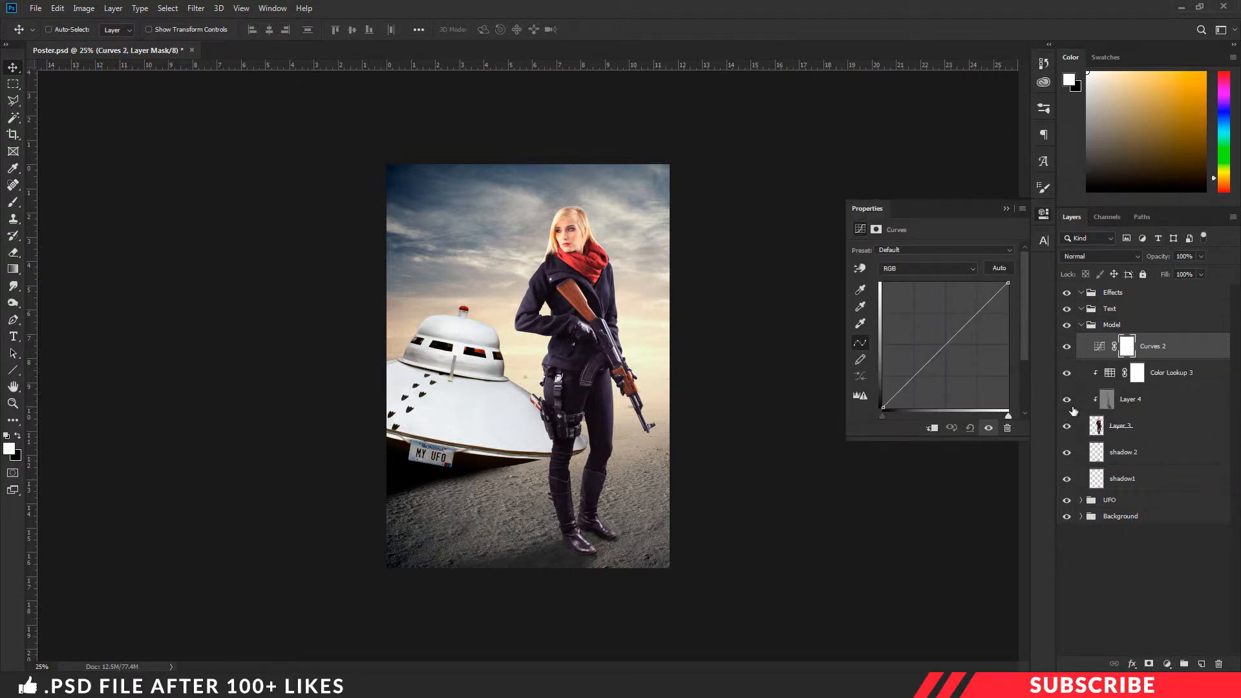
pyautogui.click(944, 267)
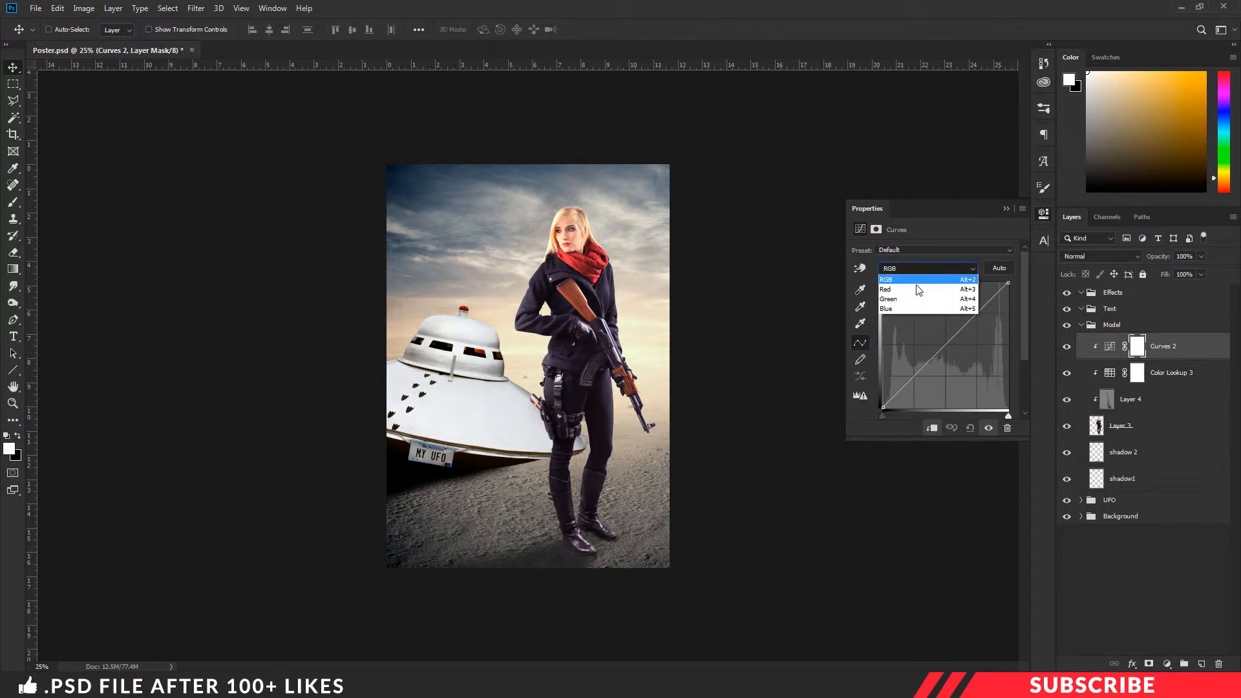
pyautogui.click(903, 309)
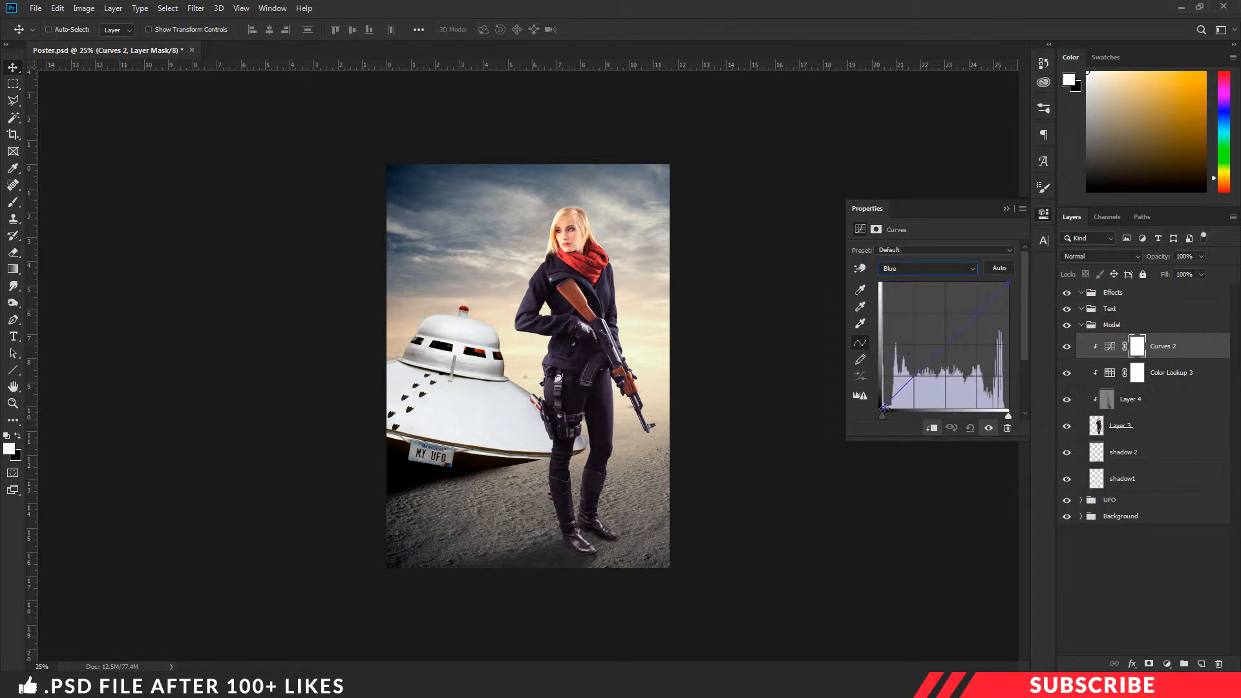
pyautogui.moveTo(885, 405); pyautogui.dragTo(884, 401)
pyautogui.moveTo(1009, 284); pyautogui.dragTo(1009, 289)
pyautogui.moveTo(882, 403); pyautogui.dragTo(880, 400)
pyautogui.click(1044, 214)
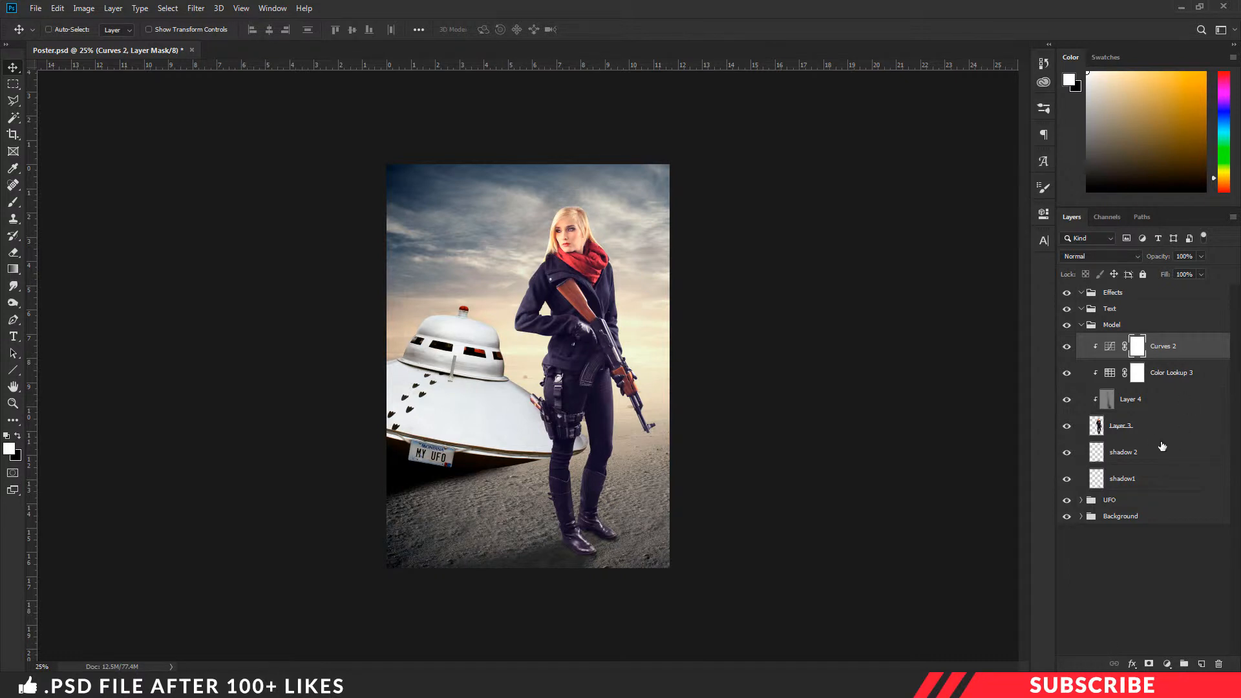
# - Add an Inner Shadow layer style to the woman's layer with Soft Light blending and colour #ddc9af
pyautogui.click(1133, 424)
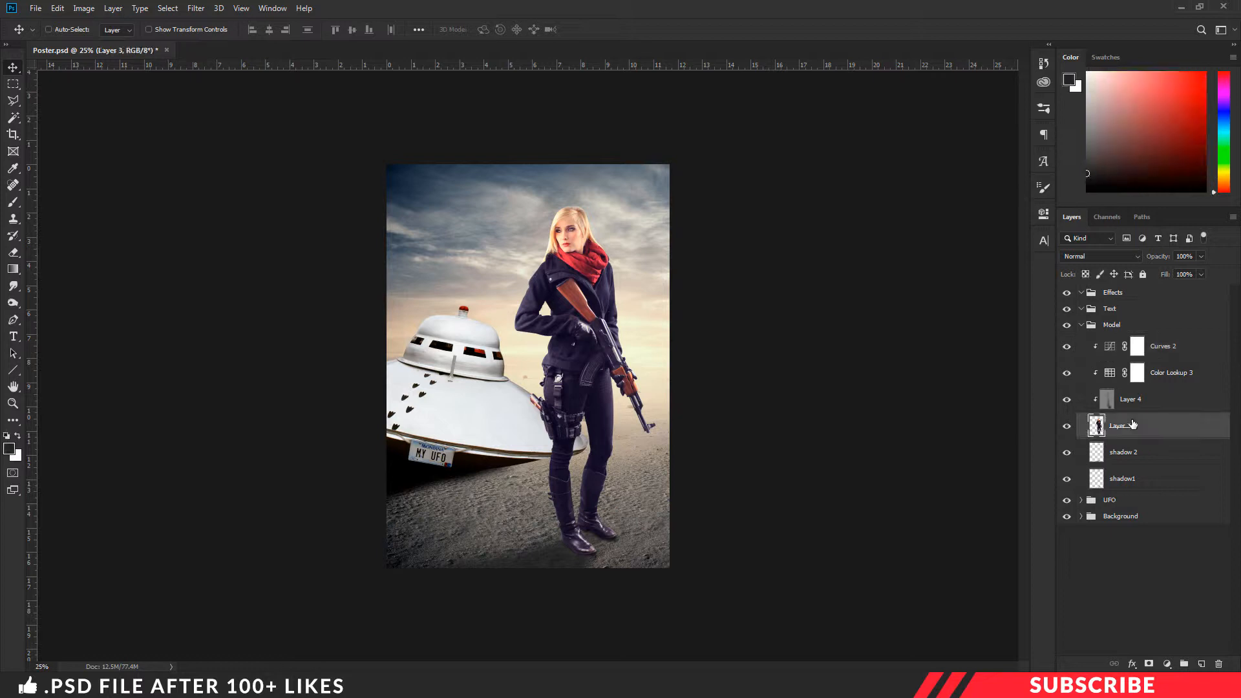
pyautogui.rightClick(1132, 425)
pyautogui.click(1027, 141)
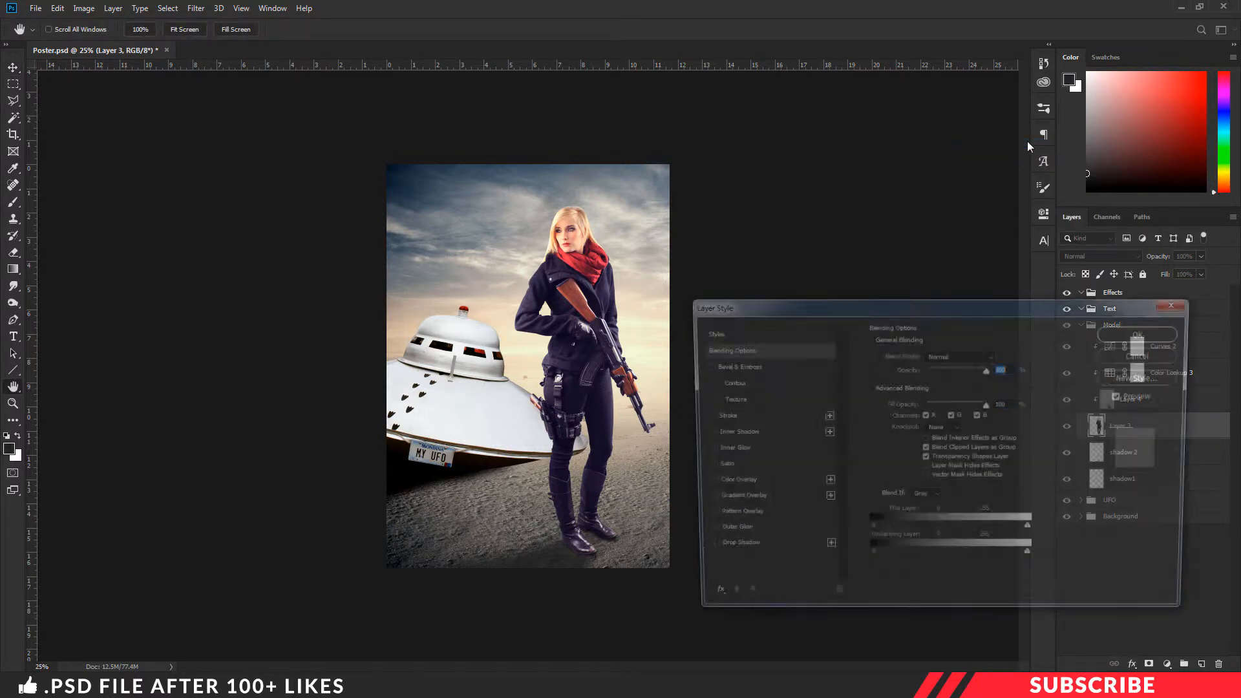
pyautogui.click(729, 435)
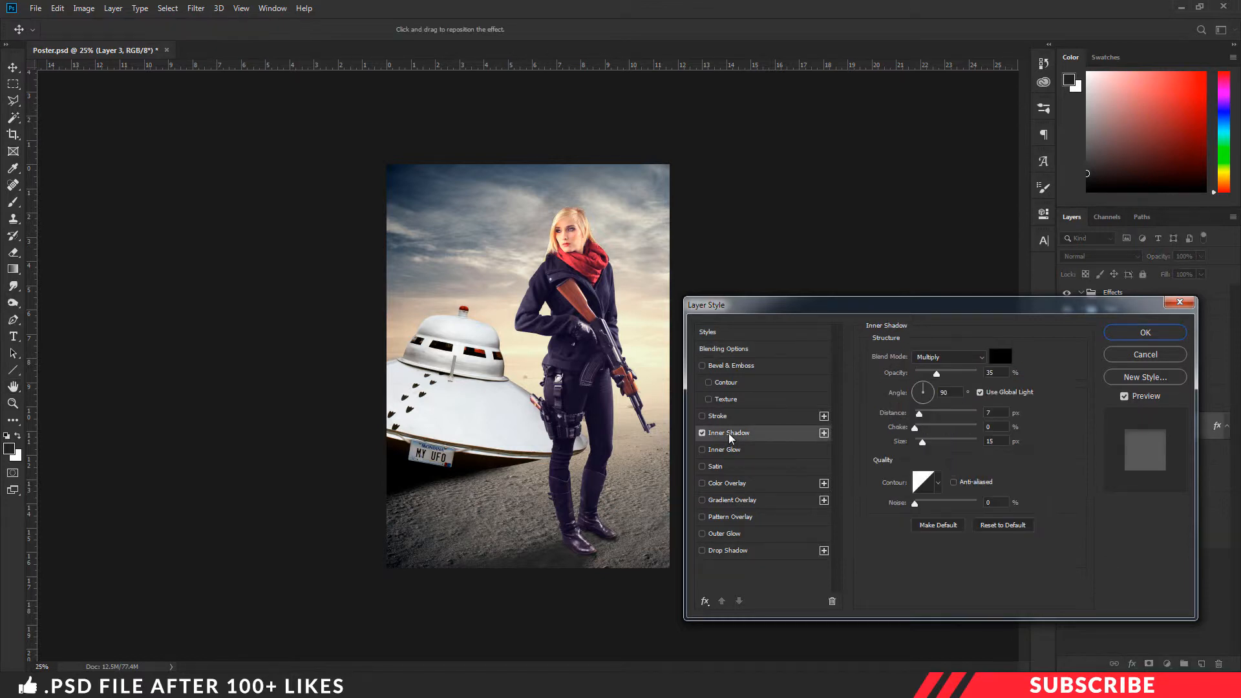
pyautogui.click(953, 360)
pyautogui.click(952, 517)
pyautogui.click(1004, 362)
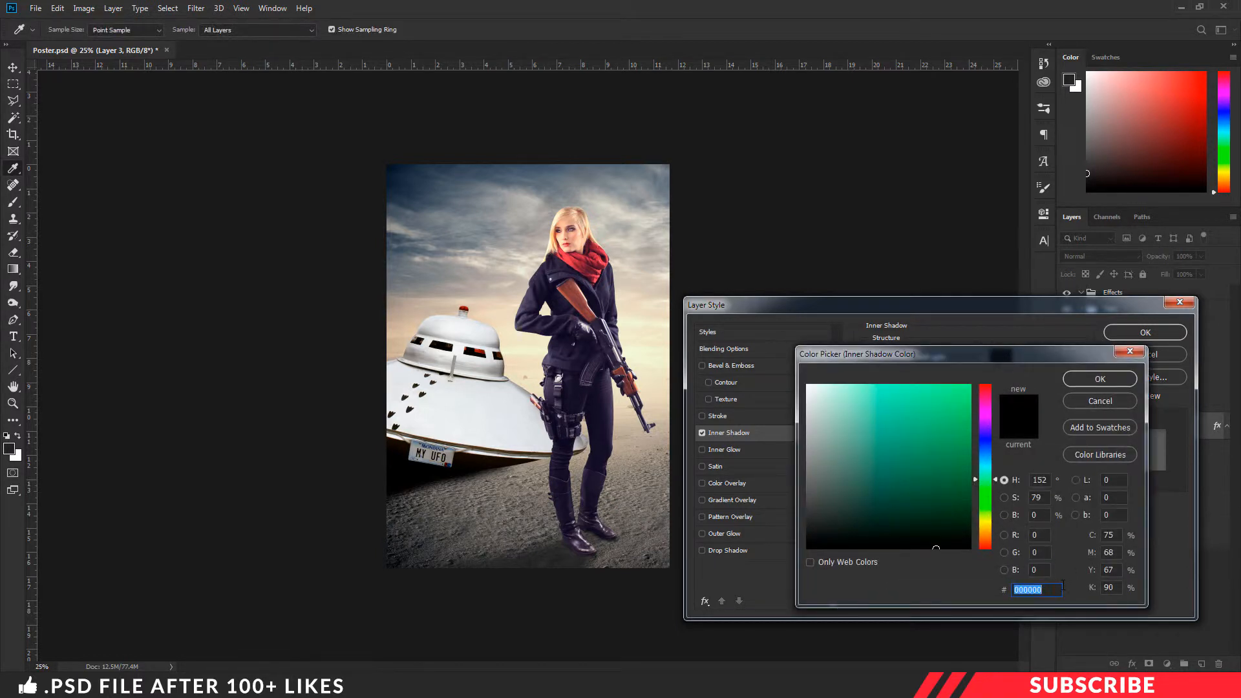
pyautogui.write('dd')
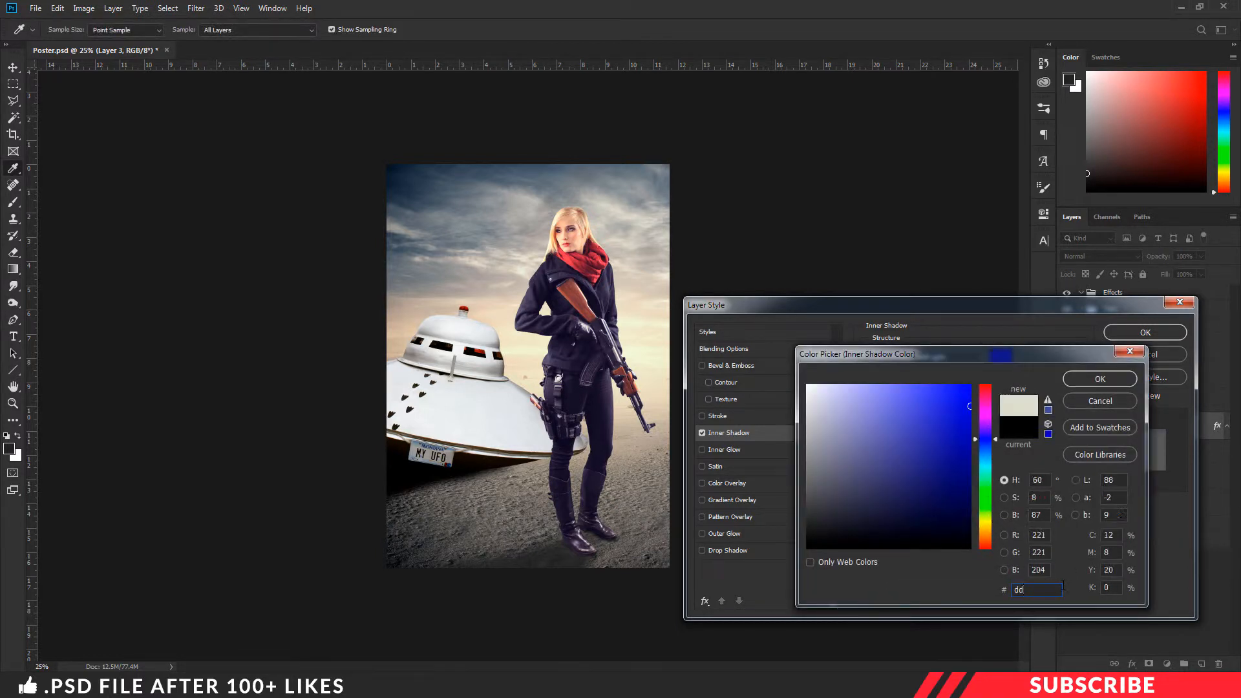
pyautogui.write('c9af')
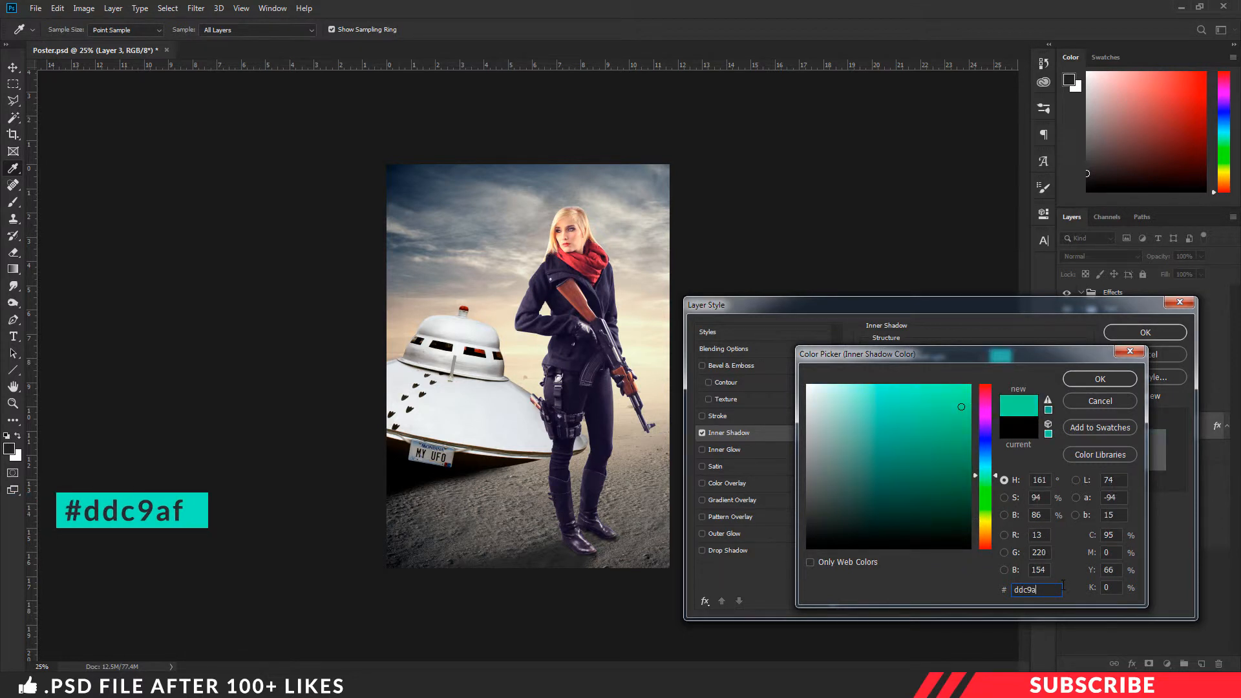
pyautogui.click(1114, 380)
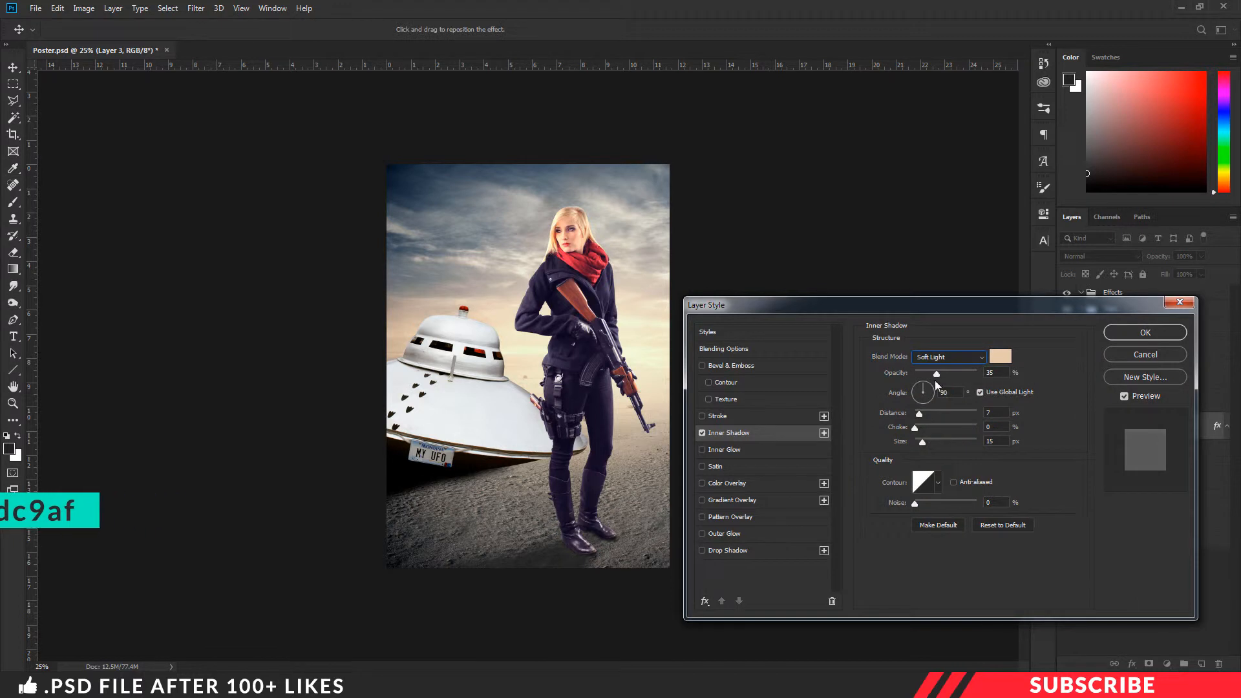
# - Set the woman's Inner Shadow to 100% opacity, 34 px distance and 10 px size, and apply the style
pyautogui.moveTo(936, 371); pyautogui.dragTo(1000, 383)
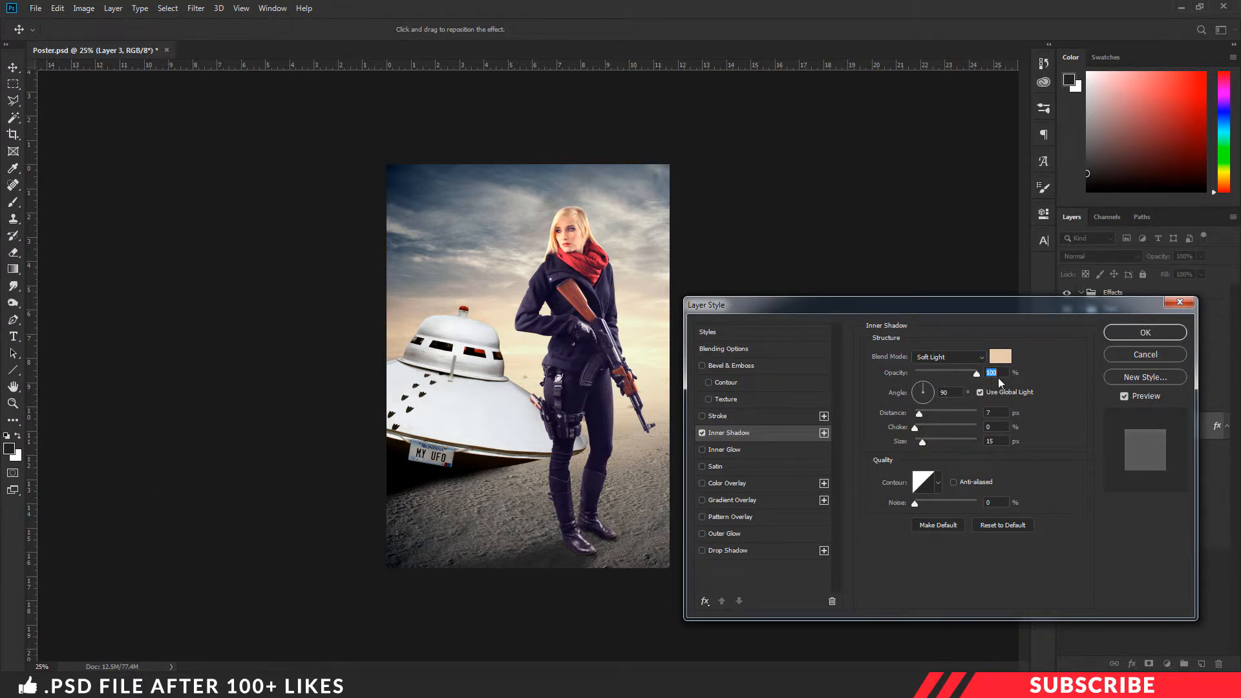
pyautogui.click(999, 414)
pyautogui.write('34')
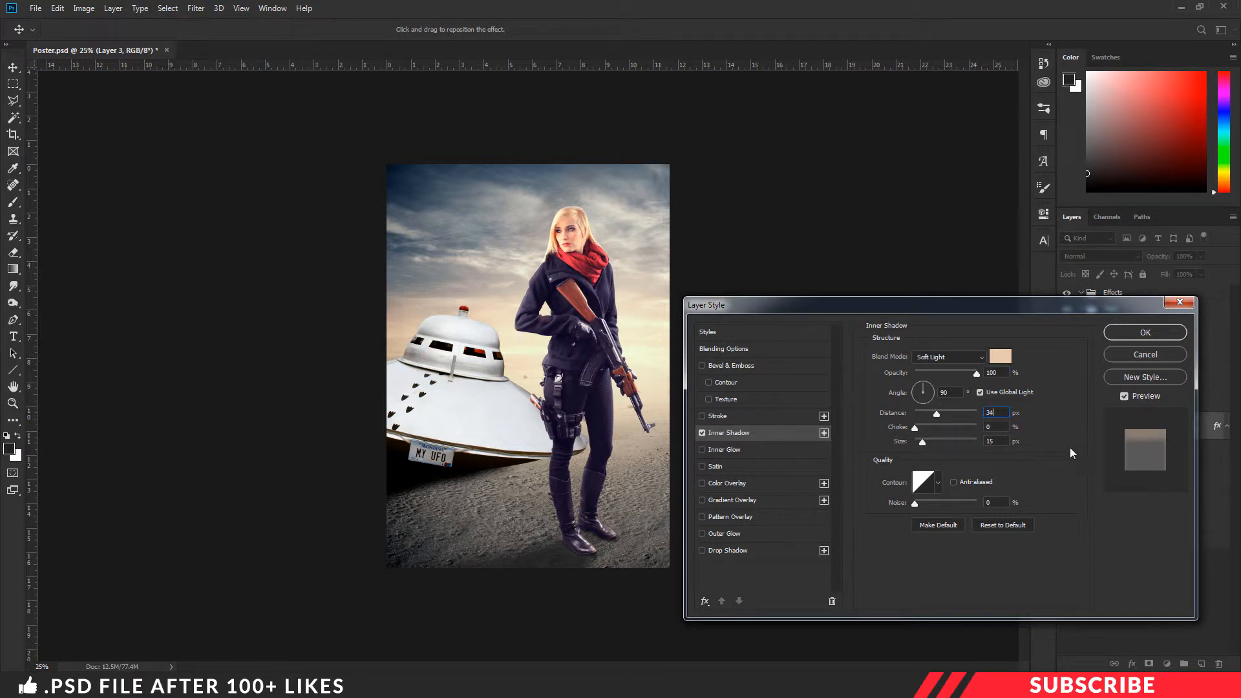
pyautogui.click(989, 441)
pyautogui.write('10')
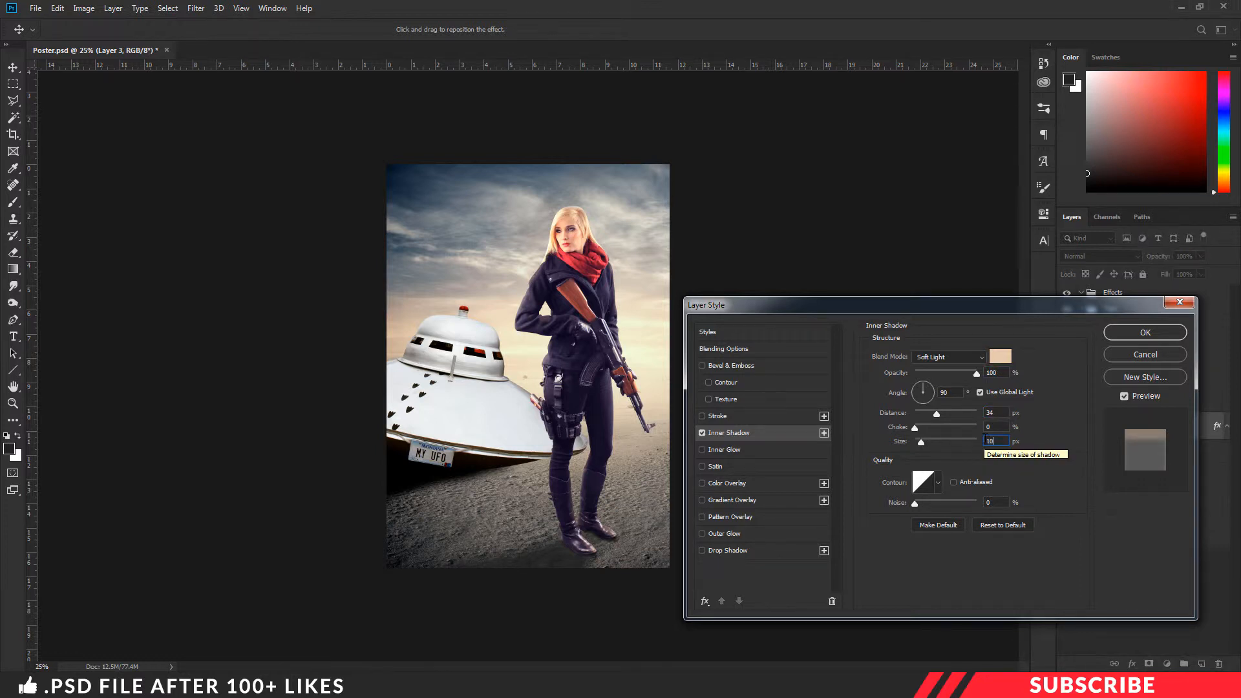
pyautogui.click(1142, 332)
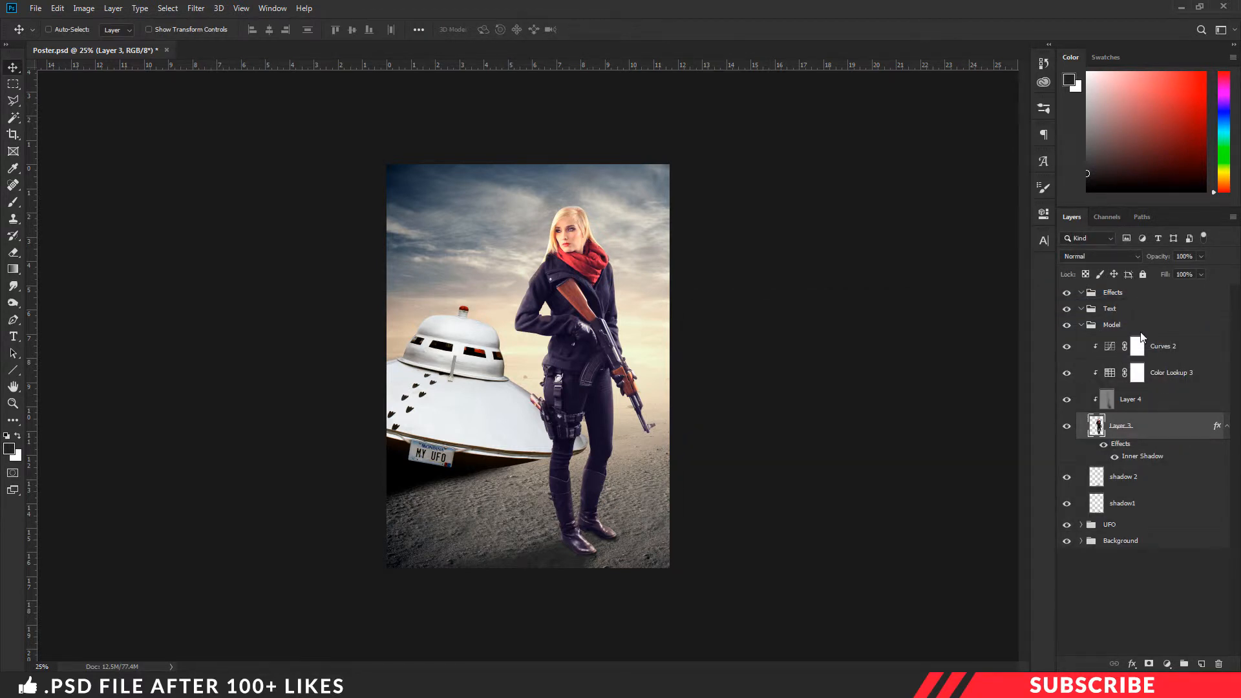
# - Collapse the Model group and add a new empty layer inside the Text group
pyautogui.click(1081, 325)
pyautogui.click(1111, 311)
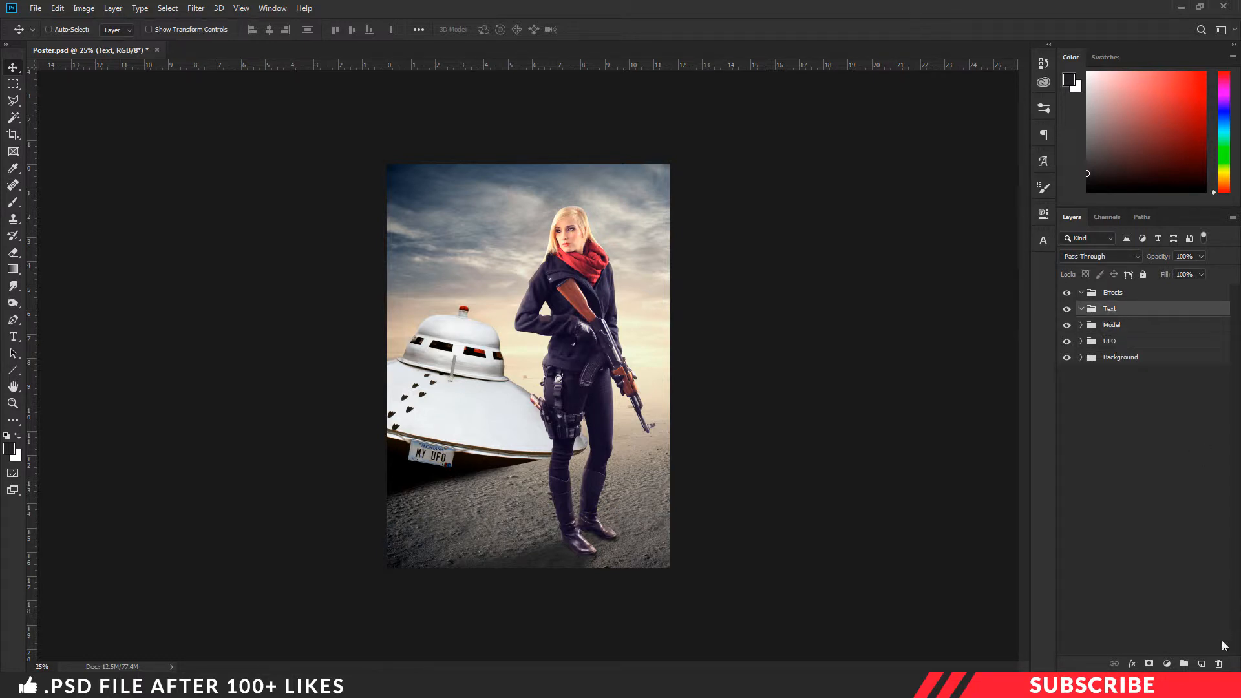
pyautogui.click(1202, 664)
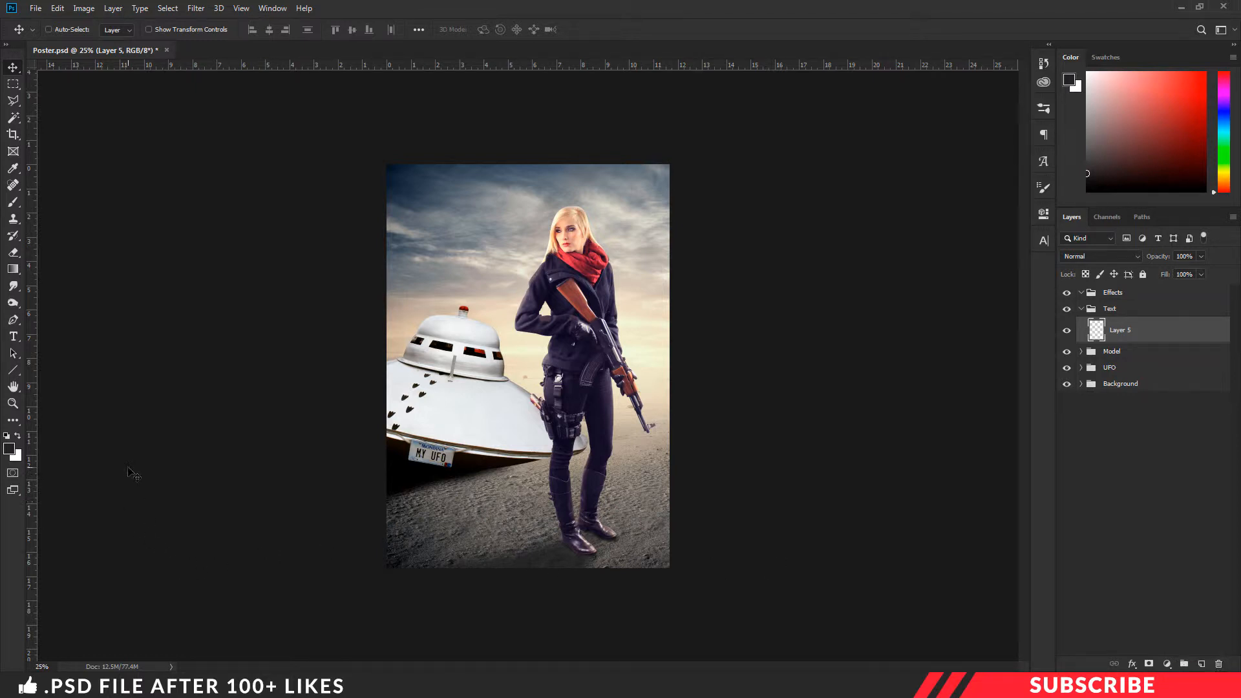
# - Set the foreground colour to pale cream #faeec3
pyautogui.click(9, 449)
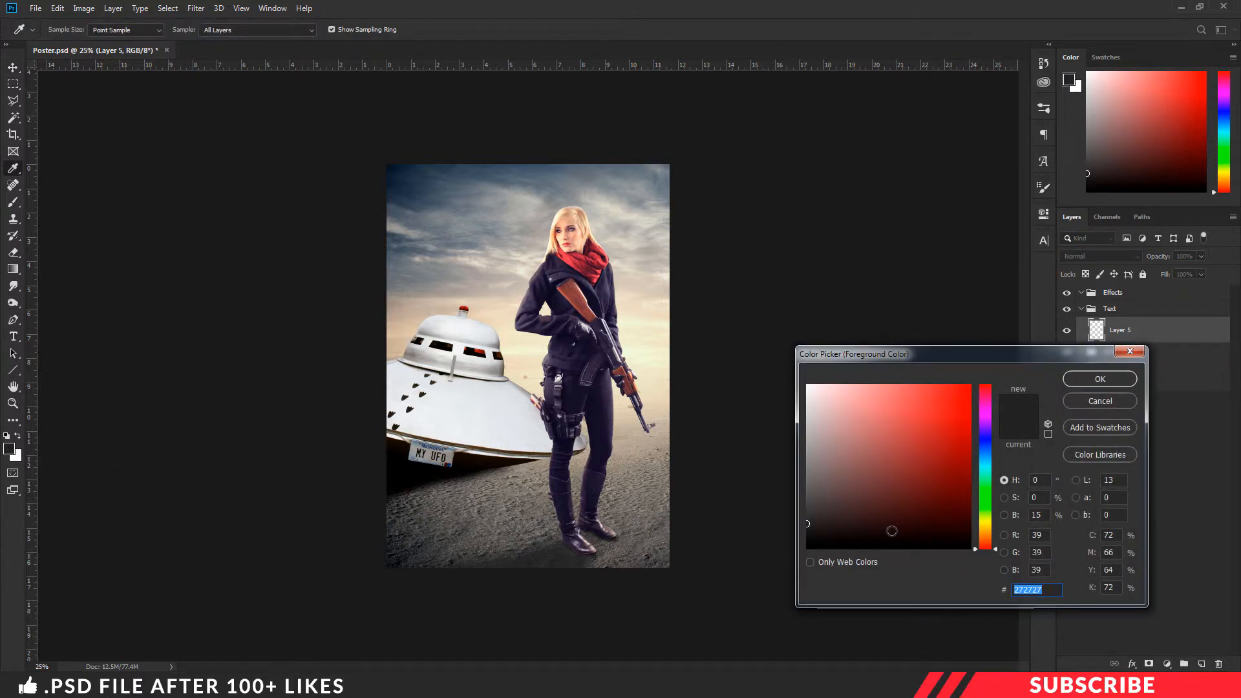
pyautogui.write('f')
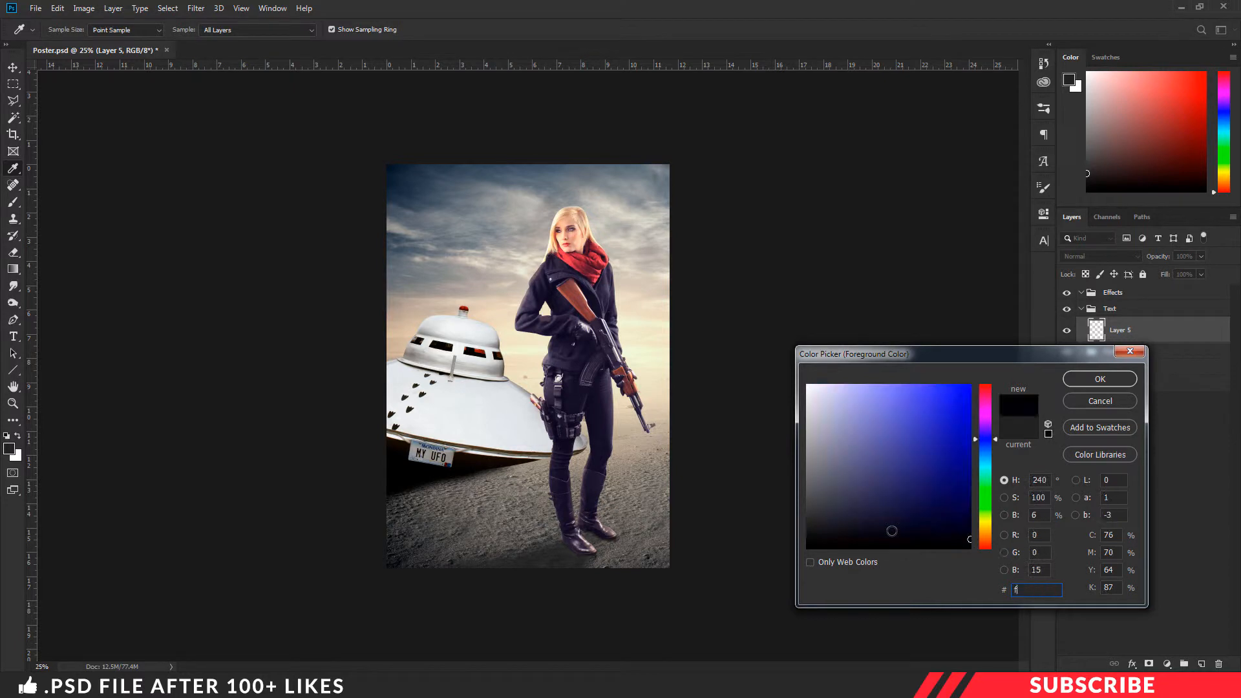
pyautogui.write('aeec')
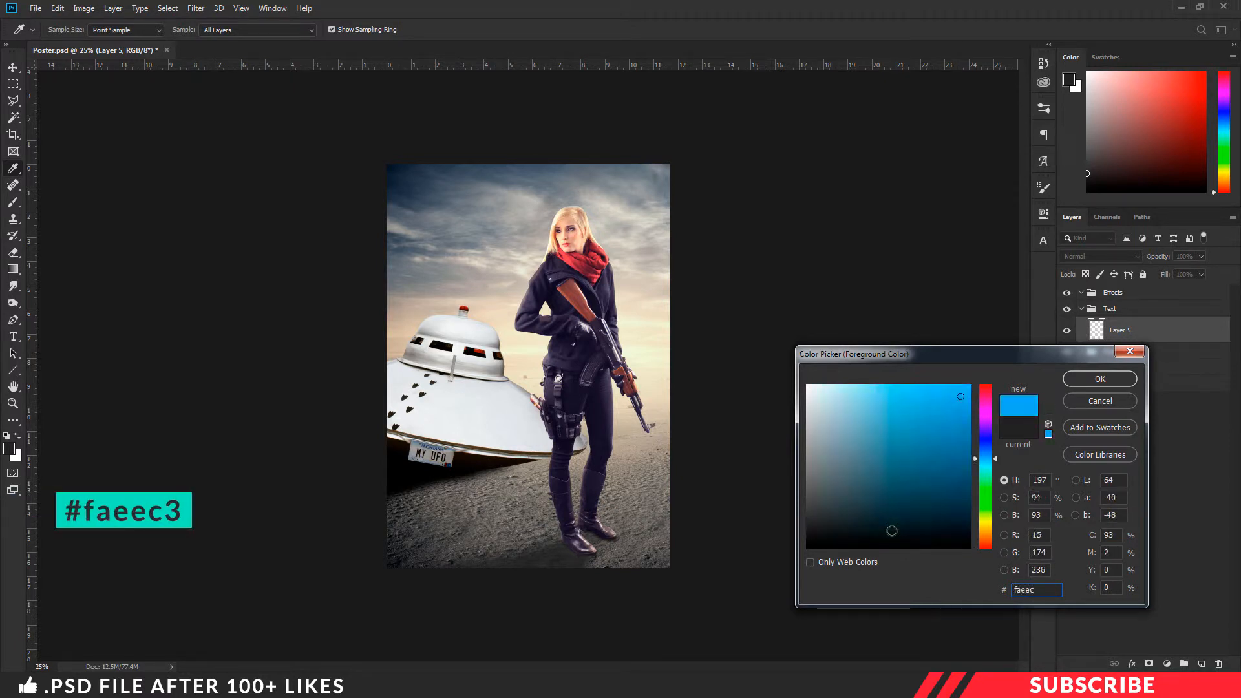
pyautogui.write('3')
pyautogui.click(1100, 379)
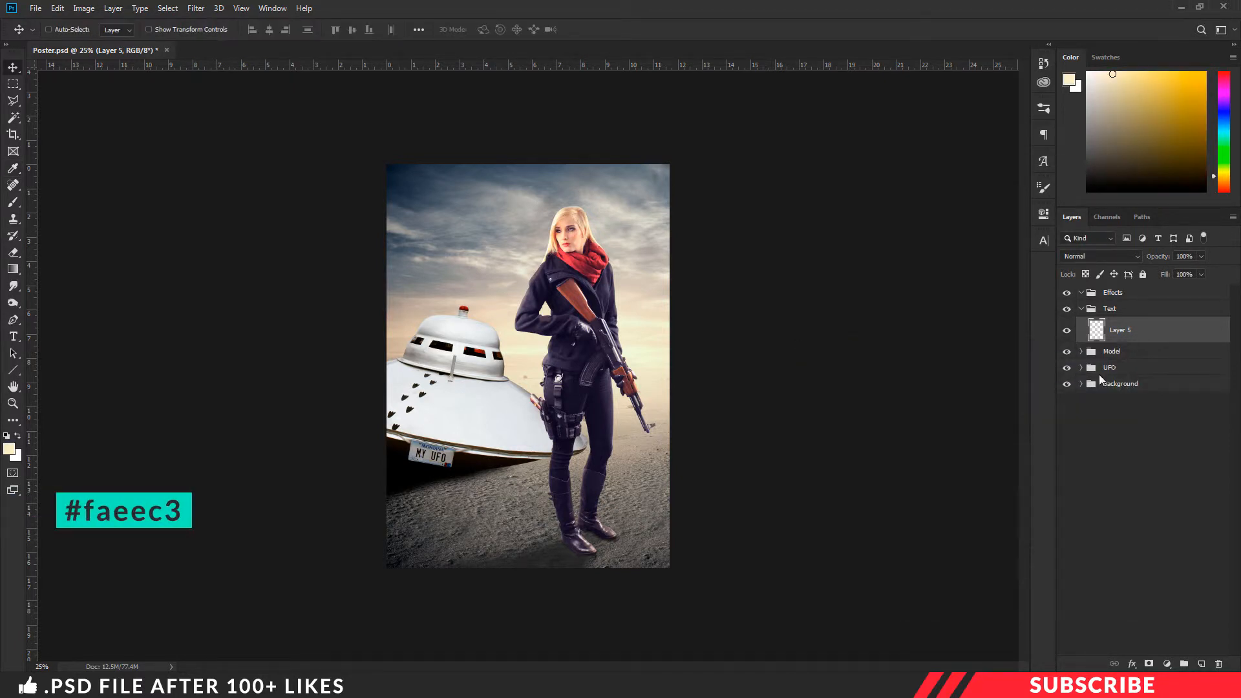
# - Add the title "ALINA" in Aguero Serif Free Regular at 169 pt and place it over the ground near the woman's boots
pyautogui.press('t')
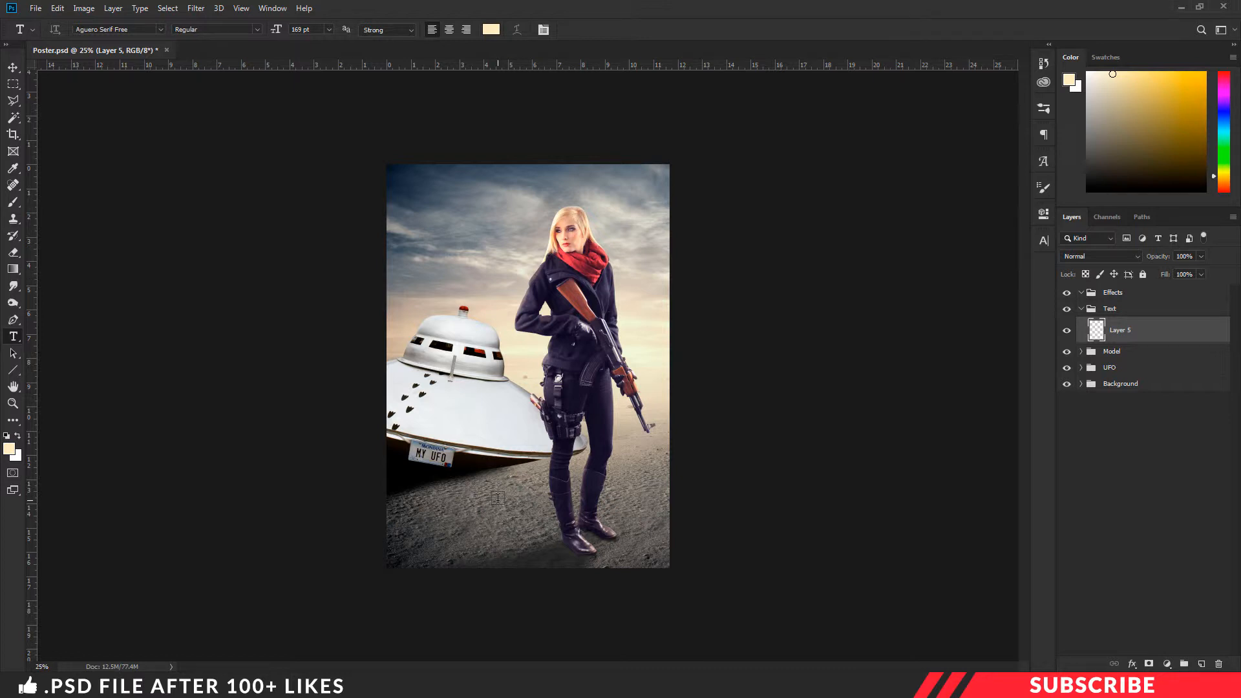
pyautogui.hotkey('ctrl', '+')
pyautogui.click(461, 540)
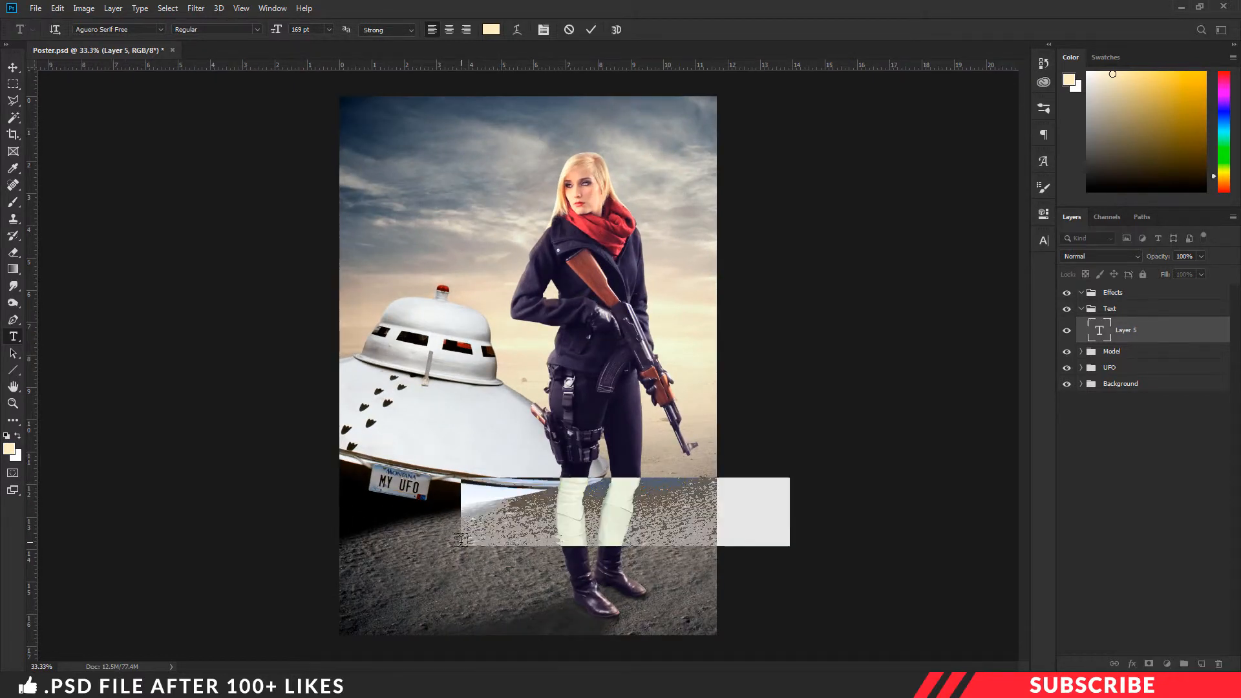
pyautogui.write('ALINA')
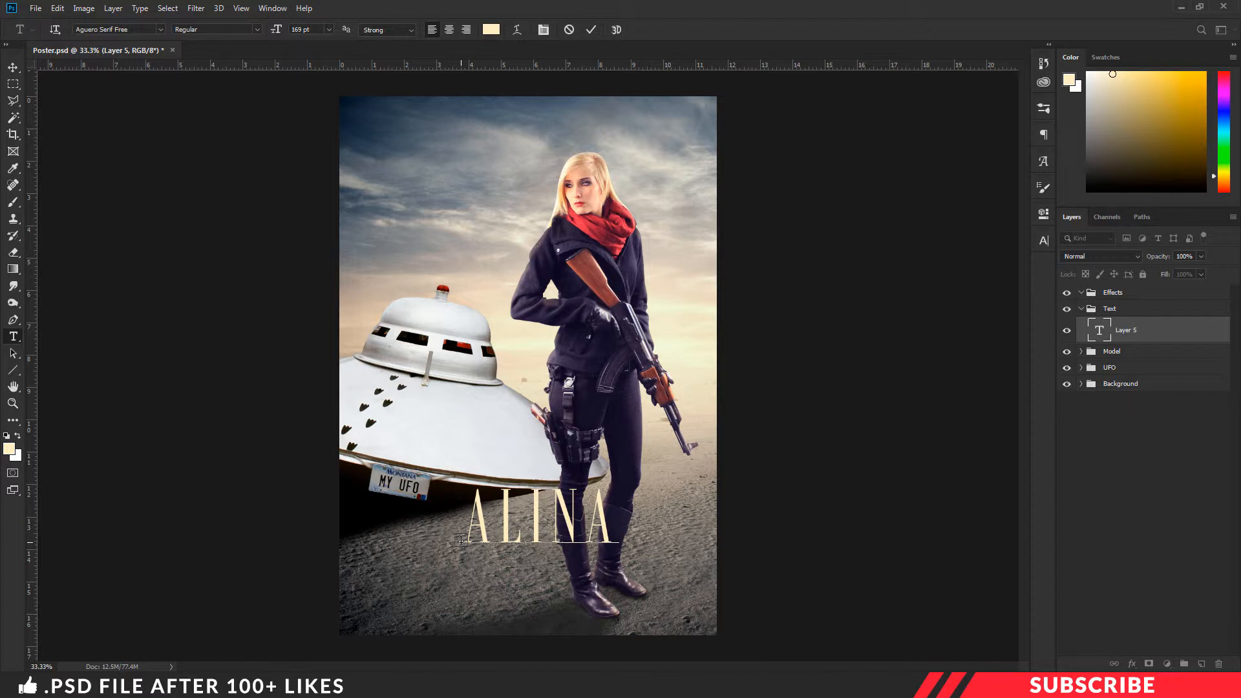
pyautogui.hotkey('ctrl', 'a')
pyautogui.click(271, 30)
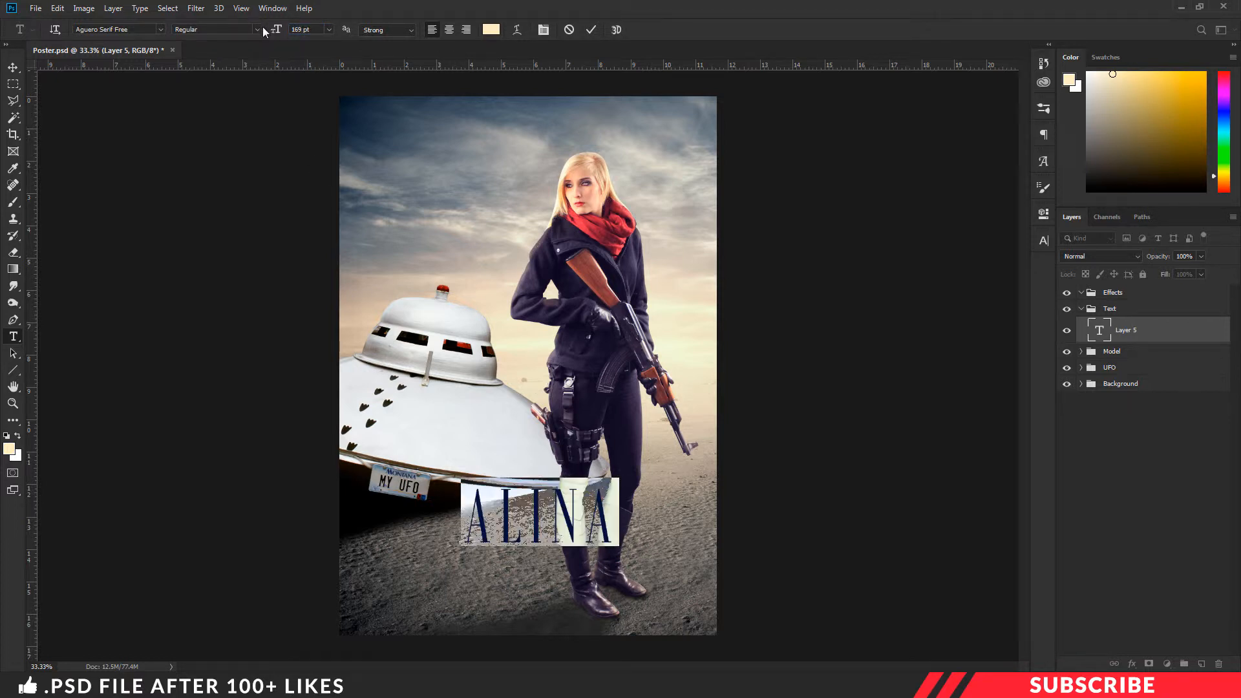
pyautogui.hotkey('ctrl', 'Return')
pyautogui.press('v')
pyautogui.moveTo(578, 520); pyautogui.dragTo(572, 566)
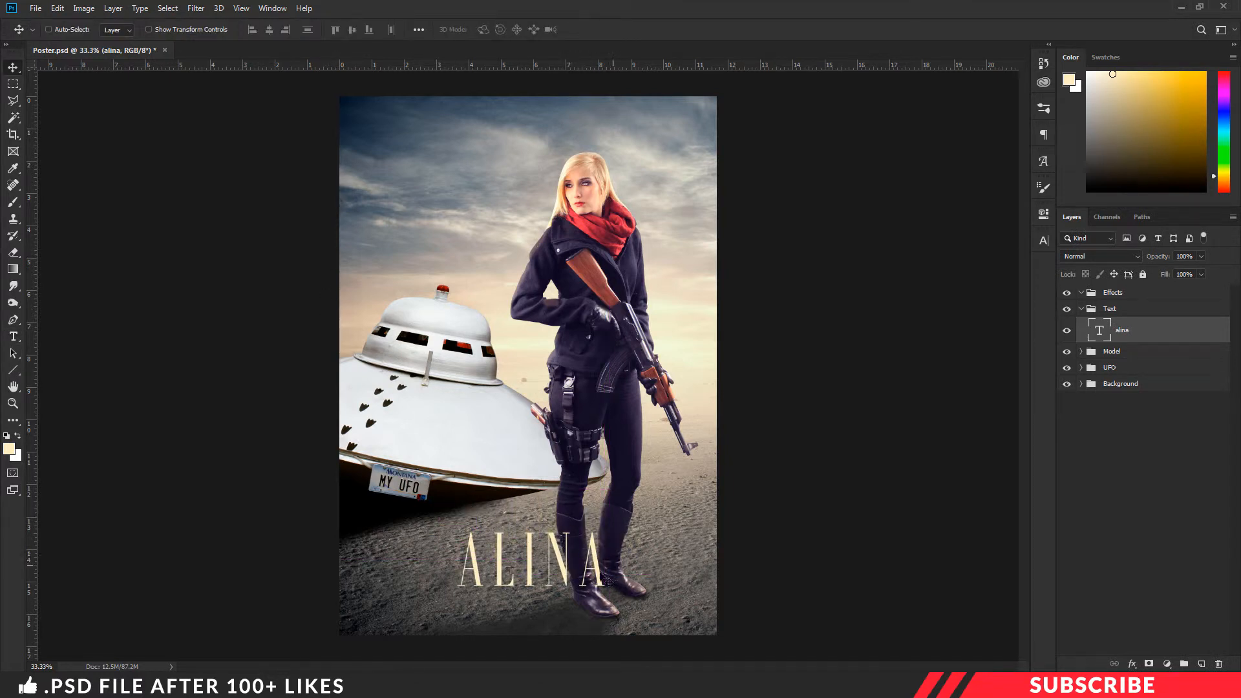
# - Duplicate the ALINA title, place the copy just below it and change its wording to "CHAPTER X"
pyautogui.hotkey('ctrl', 'j')
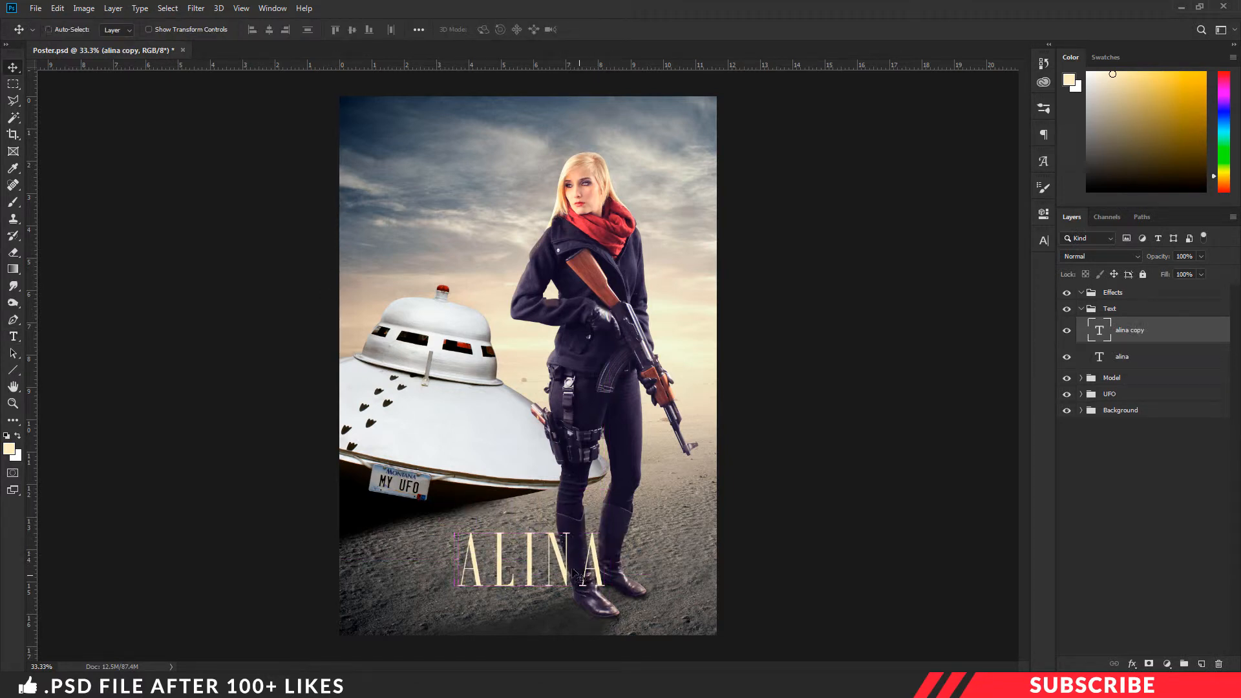
pyautogui.moveTo(572, 568); pyautogui.dragTo(570, 618)
pyautogui.press('t')
pyautogui.click(568, 609)
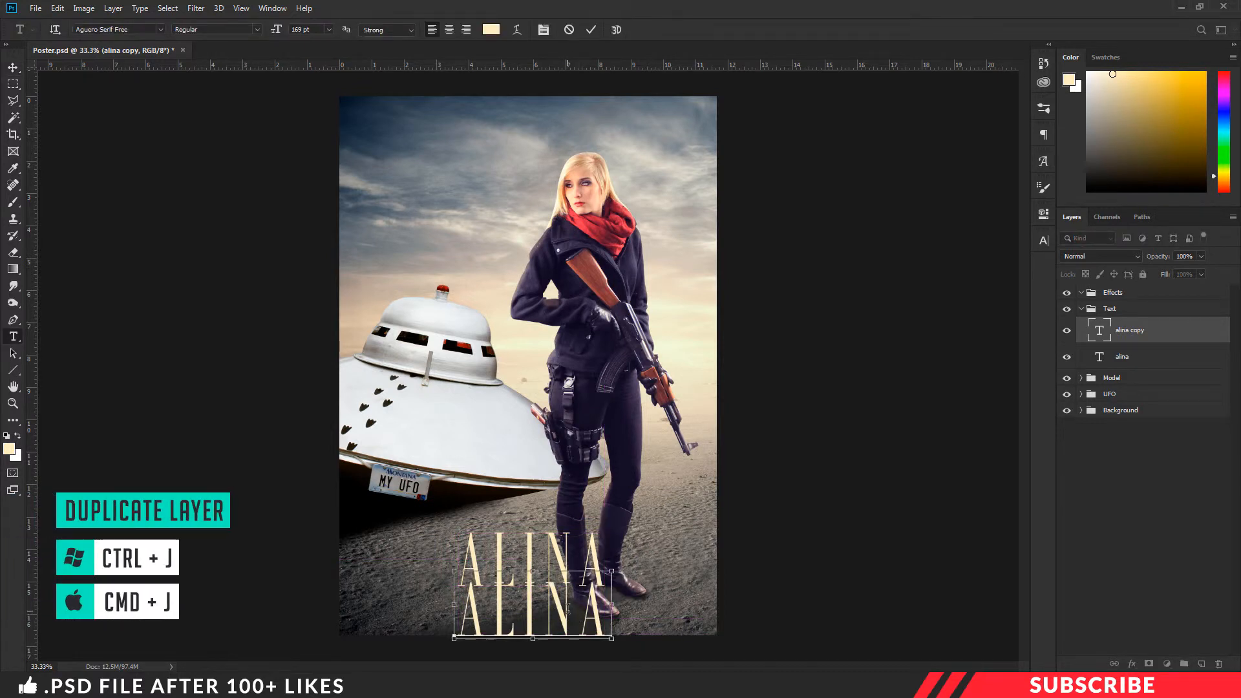
pyautogui.hotkey('ctrl', 'a')
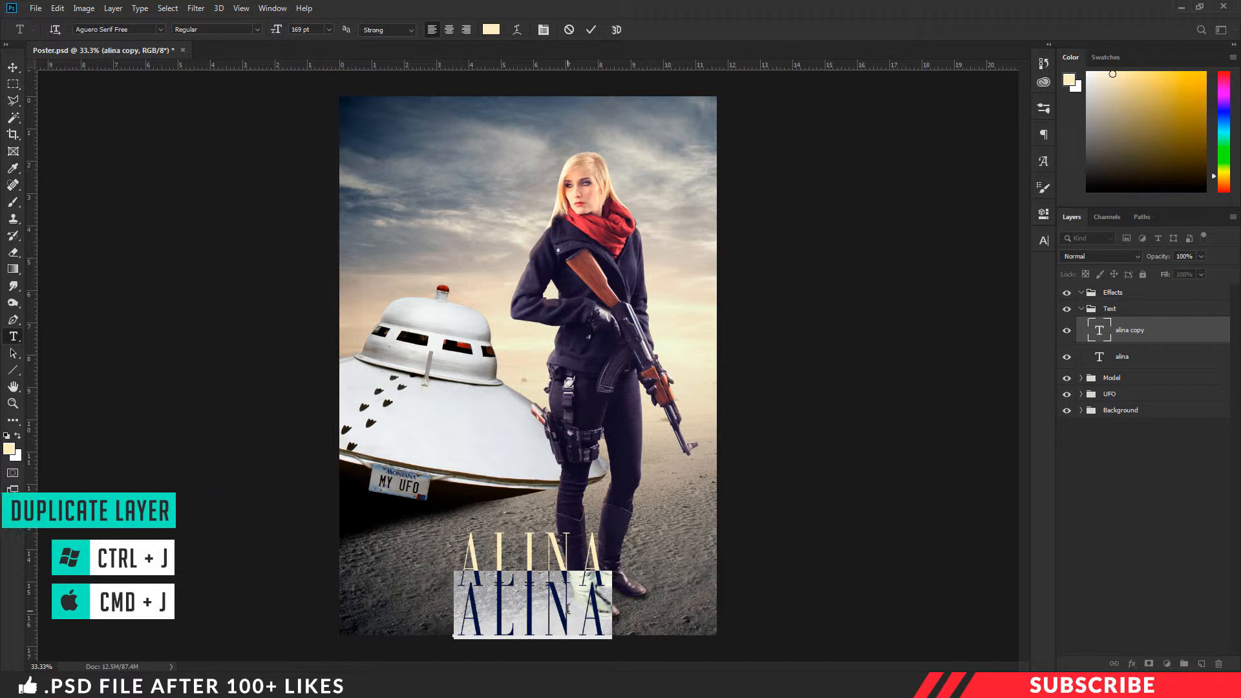
pyautogui.write('MISSION')
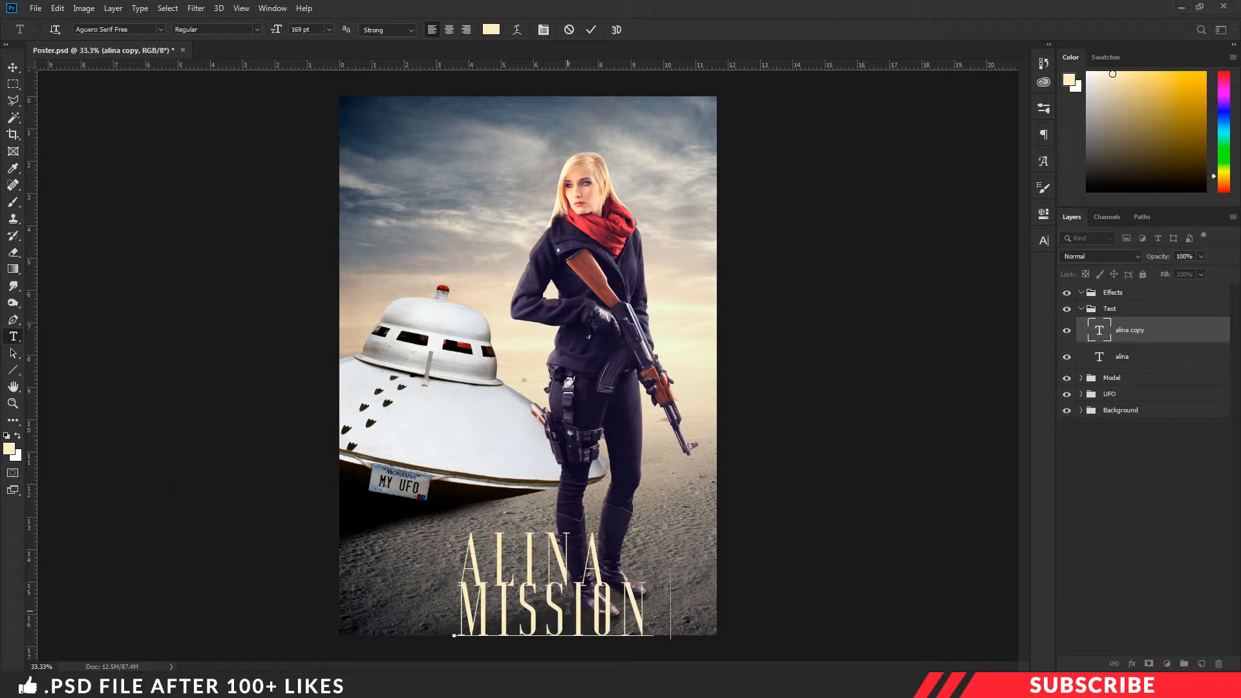
pyautogui.hotkey('ctrl', 'a')
pyautogui.write('CHAPTER X')
# - Set the CHAPTER X text to 52 pt and centre it beneath the ALINA title
pyautogui.hotkey('ctrl', 'a')
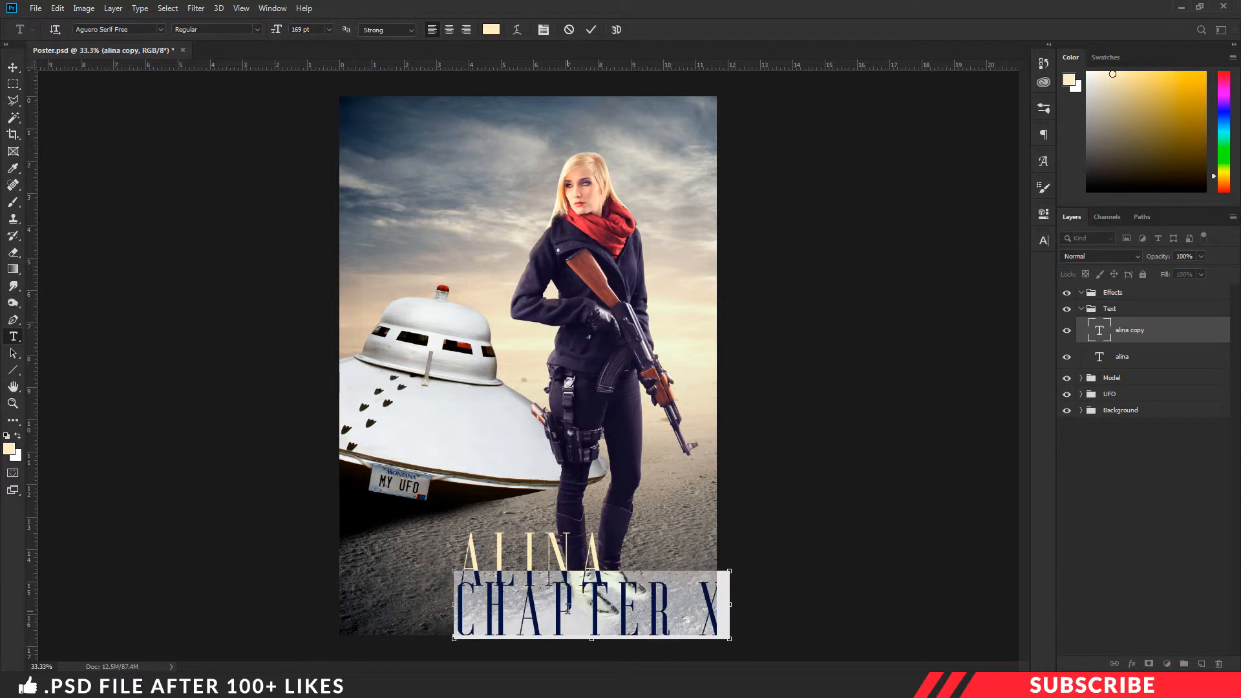
pyautogui.click(301, 30)
pyautogui.write('52')
pyautogui.press('Return')
pyautogui.click(13, 67)
pyautogui.moveTo(525, 635); pyautogui.dragTo(560, 613)
# - Select both title text layers, and collapse the Text group
pyautogui.keyDown('shift'); pyautogui.click(1122, 356); pyautogui.keyUp('shift')
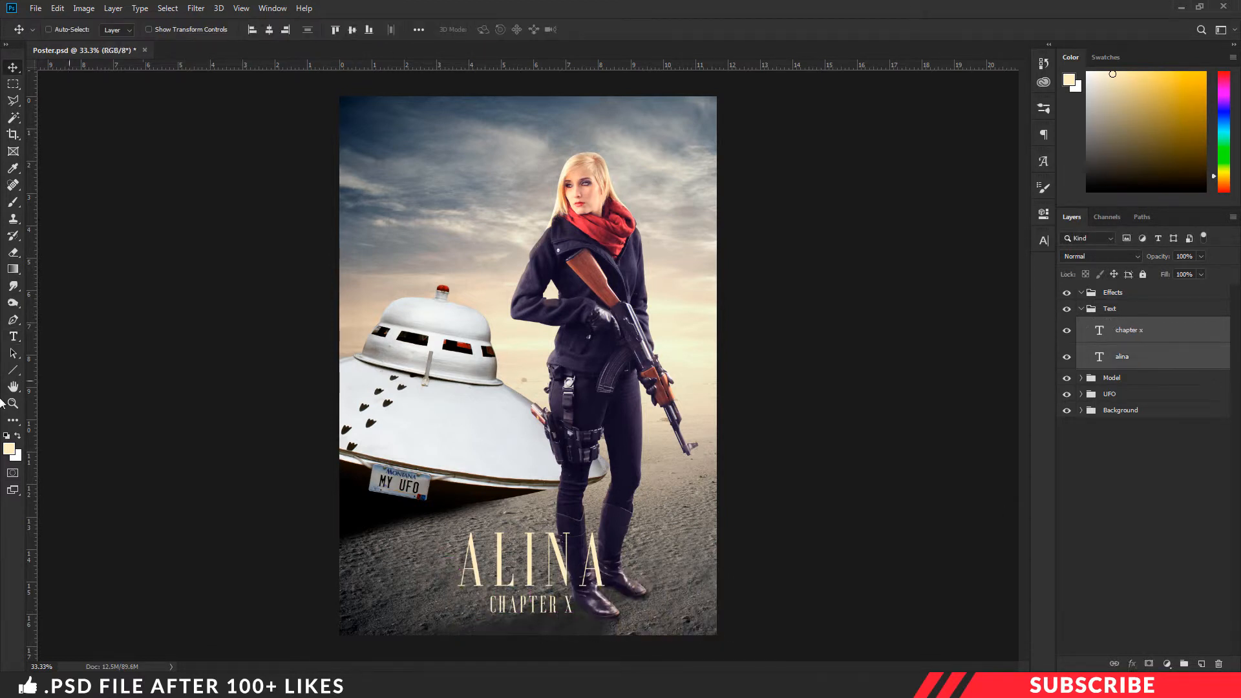
pyautogui.click(1081, 308)
pyautogui.click(1141, 313)
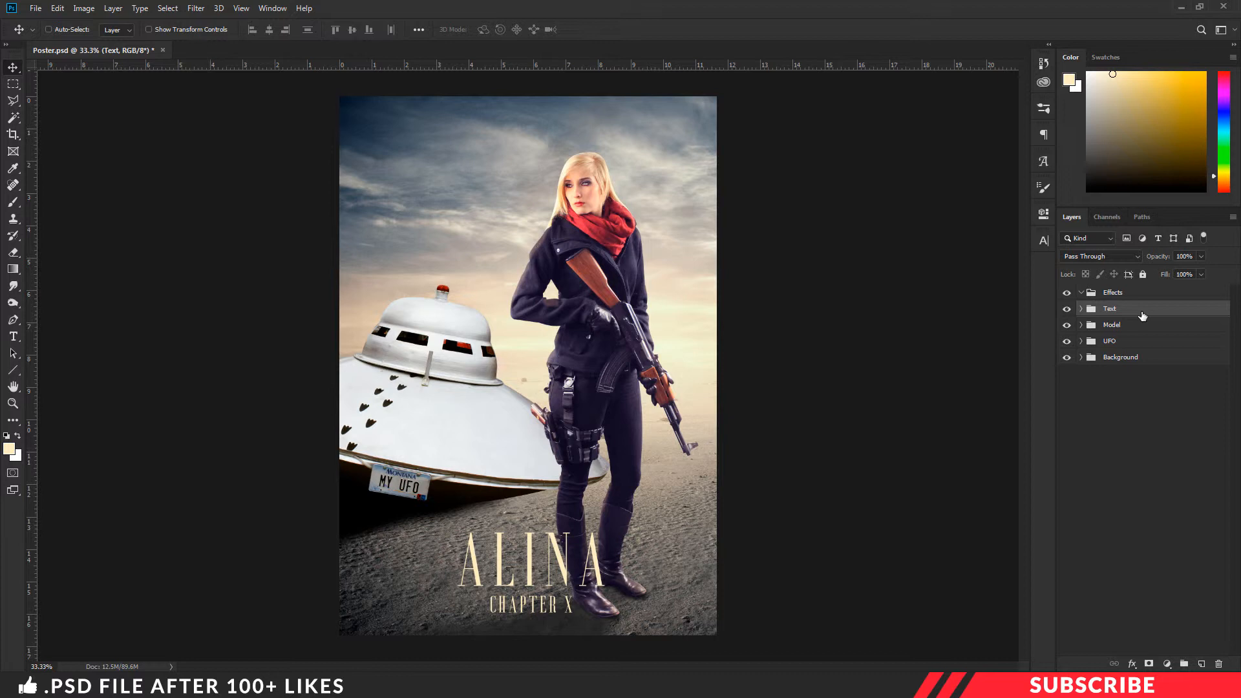
# - Add a Photo Filter adjustment layer inside the Effects group, using the Deep Yellow filter and colour #f5d400
pyautogui.click(1110, 293)
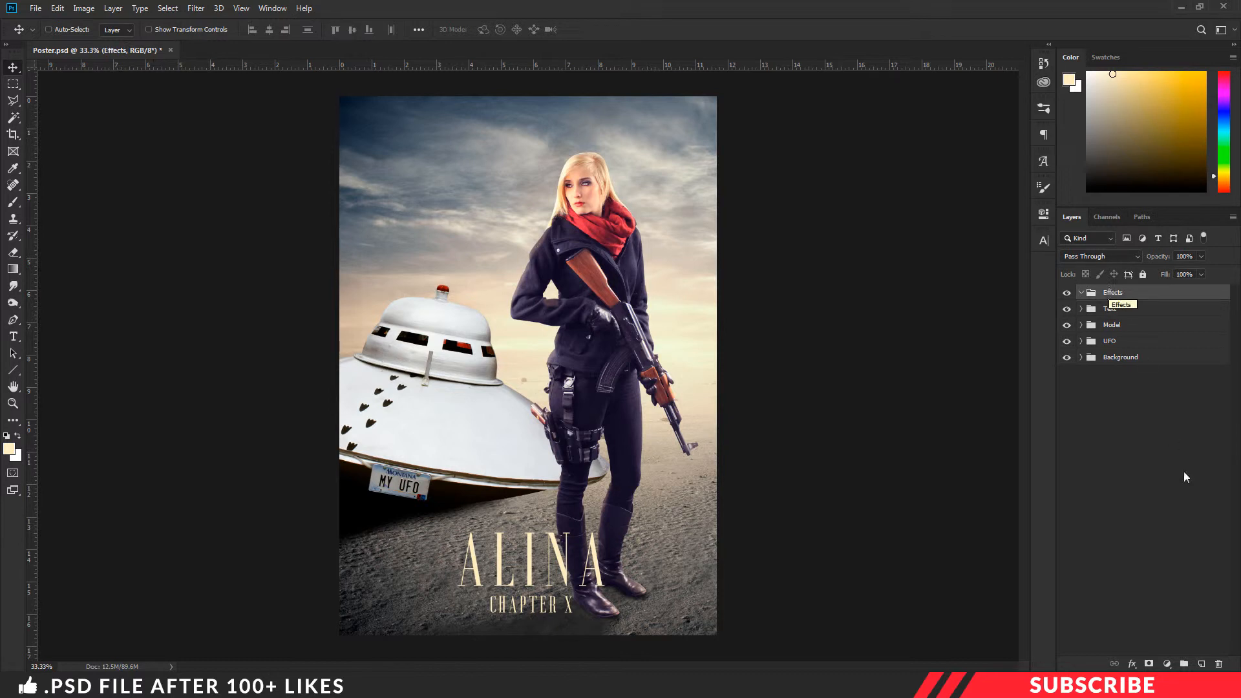
pyautogui.click(1167, 664)
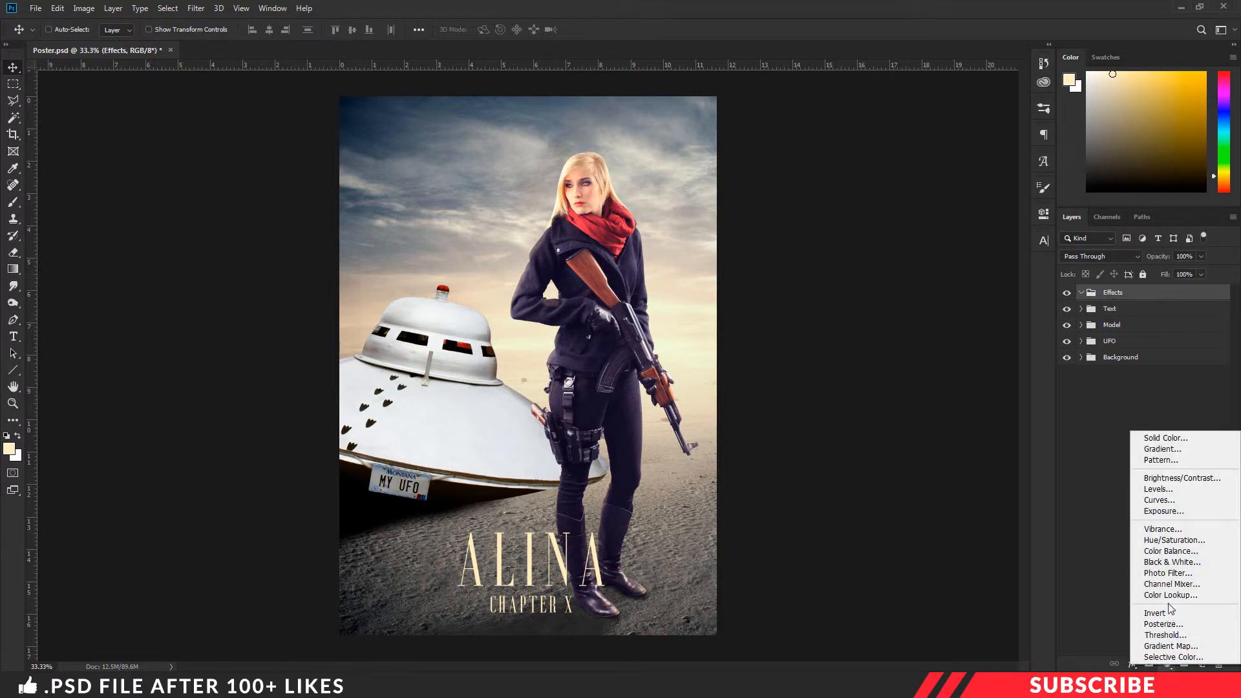
pyautogui.click(1169, 572)
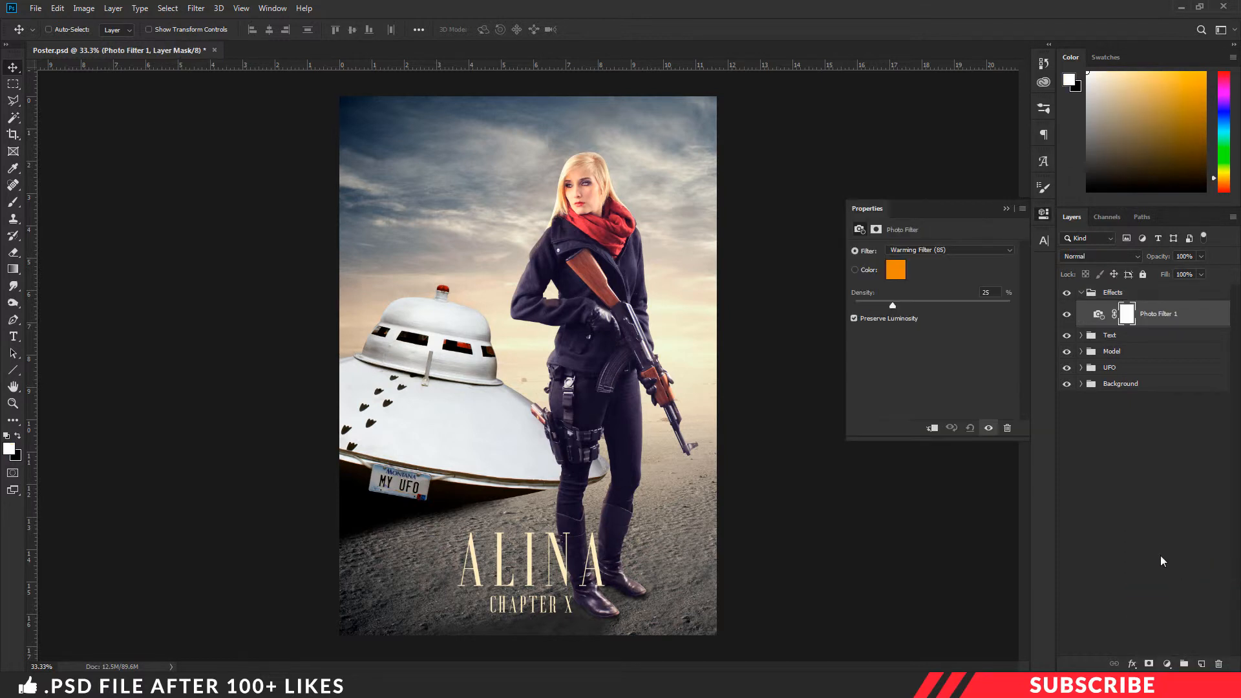
pyautogui.click(945, 249)
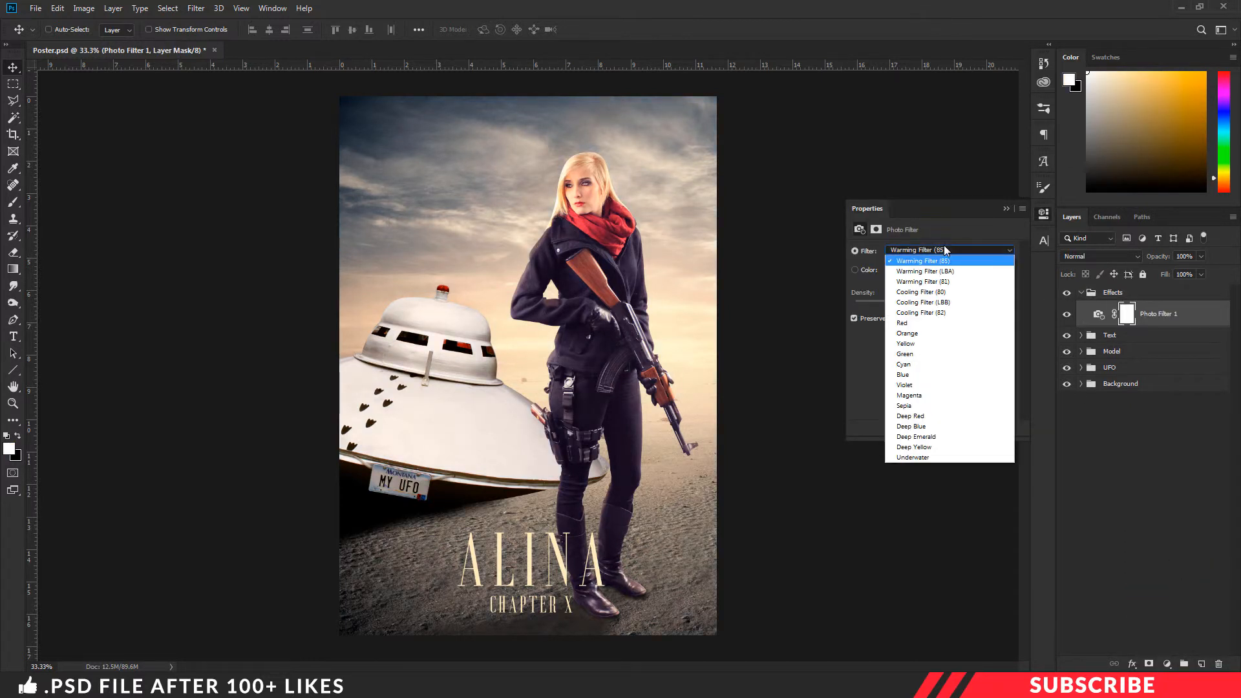
pyautogui.click(927, 448)
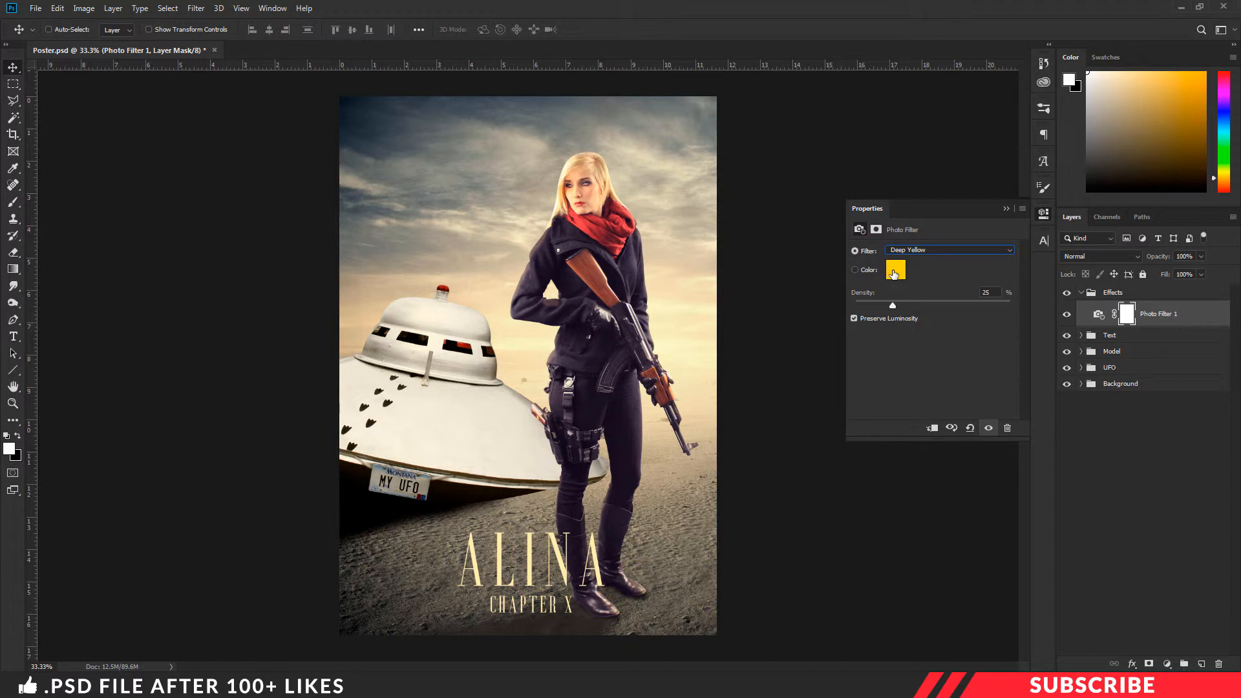
pyautogui.click(896, 270)
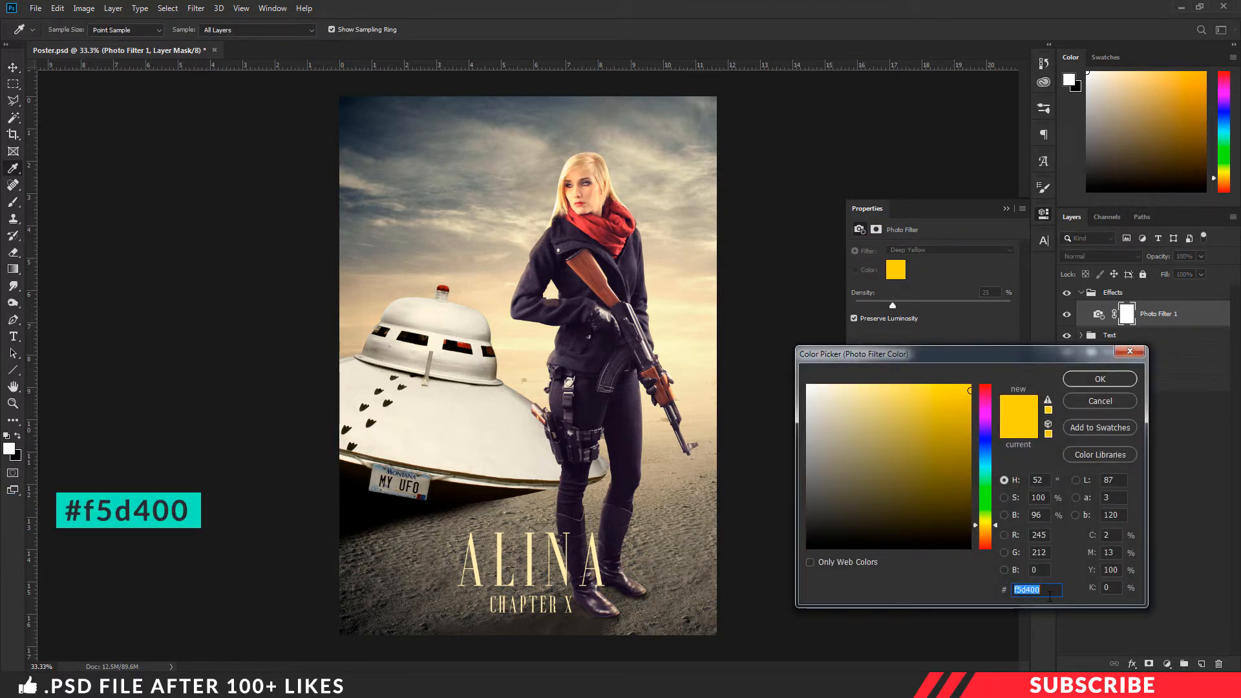
pyautogui.click(1099, 382)
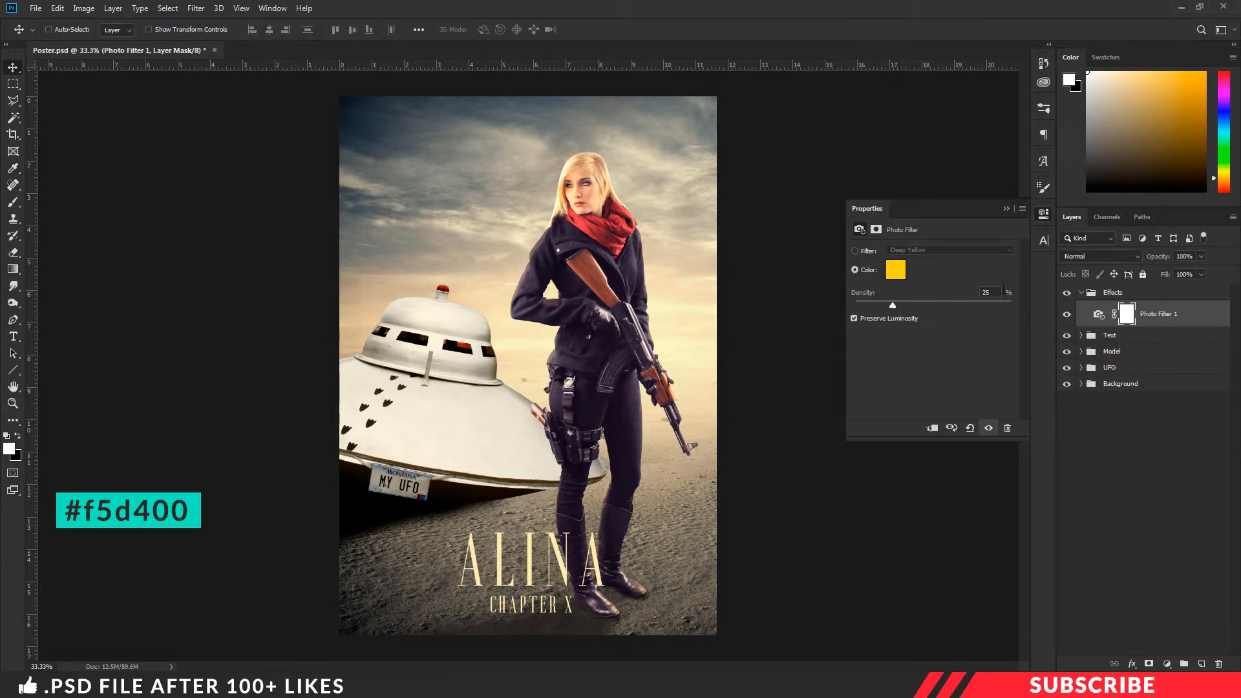
# - Set the photo filter's density to 35% and toggle its layer off and on to compare the effect
pyautogui.moveTo(1001, 291); pyautogui.dragTo(971, 293)
pyautogui.click(984, 293)
pyautogui.write('35')
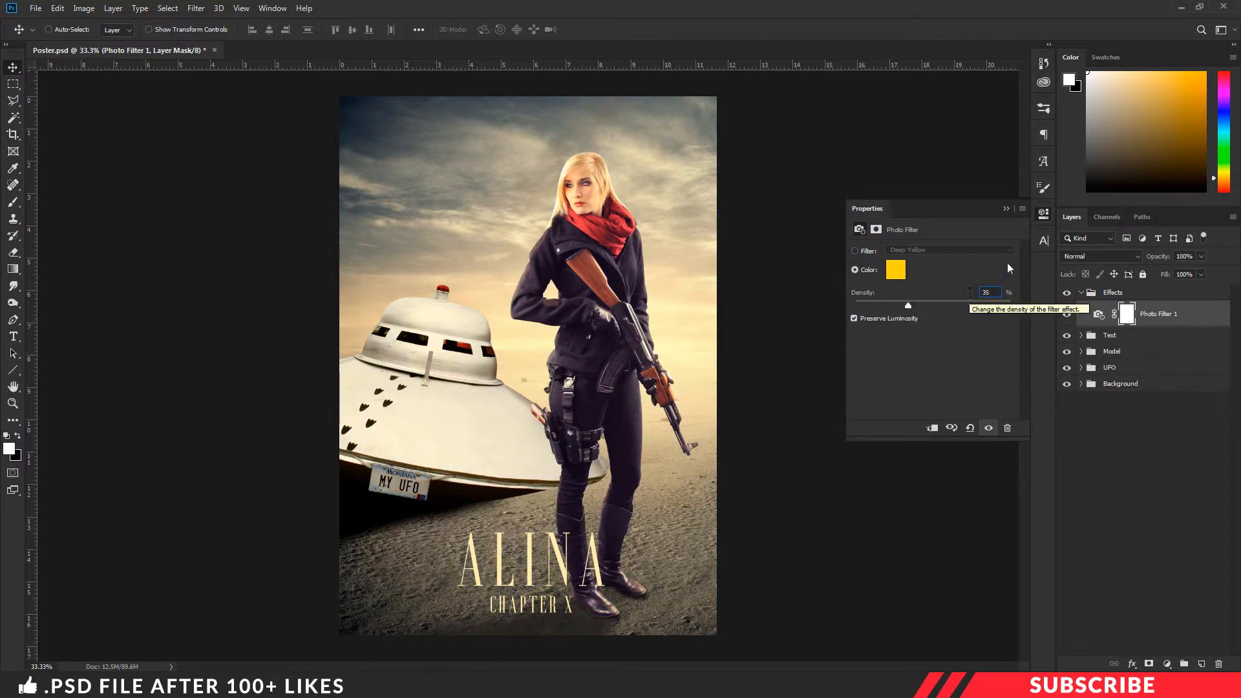
pyautogui.click(1043, 213)
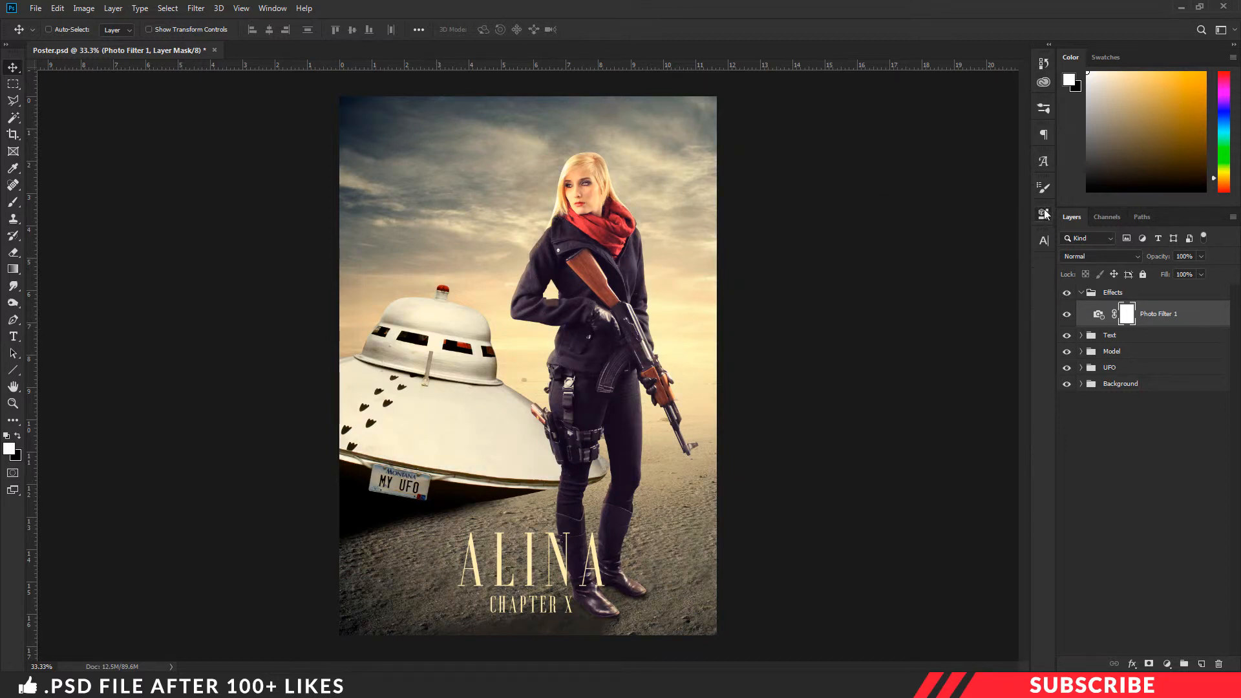
pyautogui.click(1067, 315)
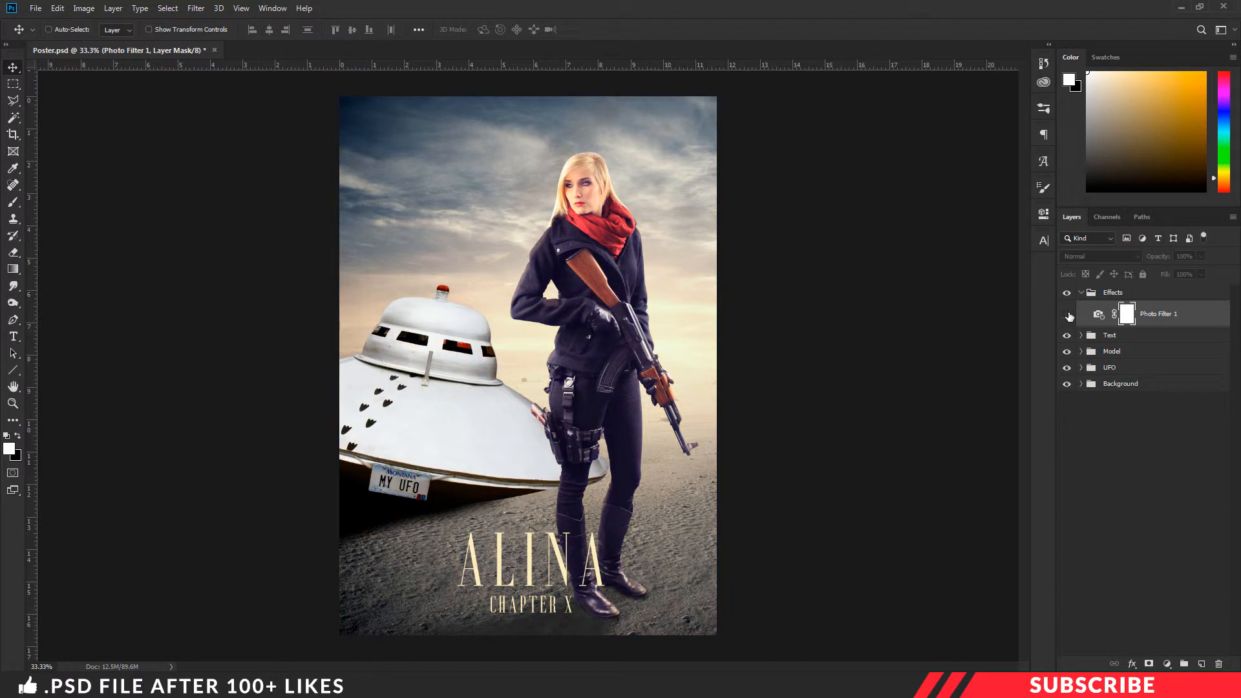
pyautogui.click(1067, 314)
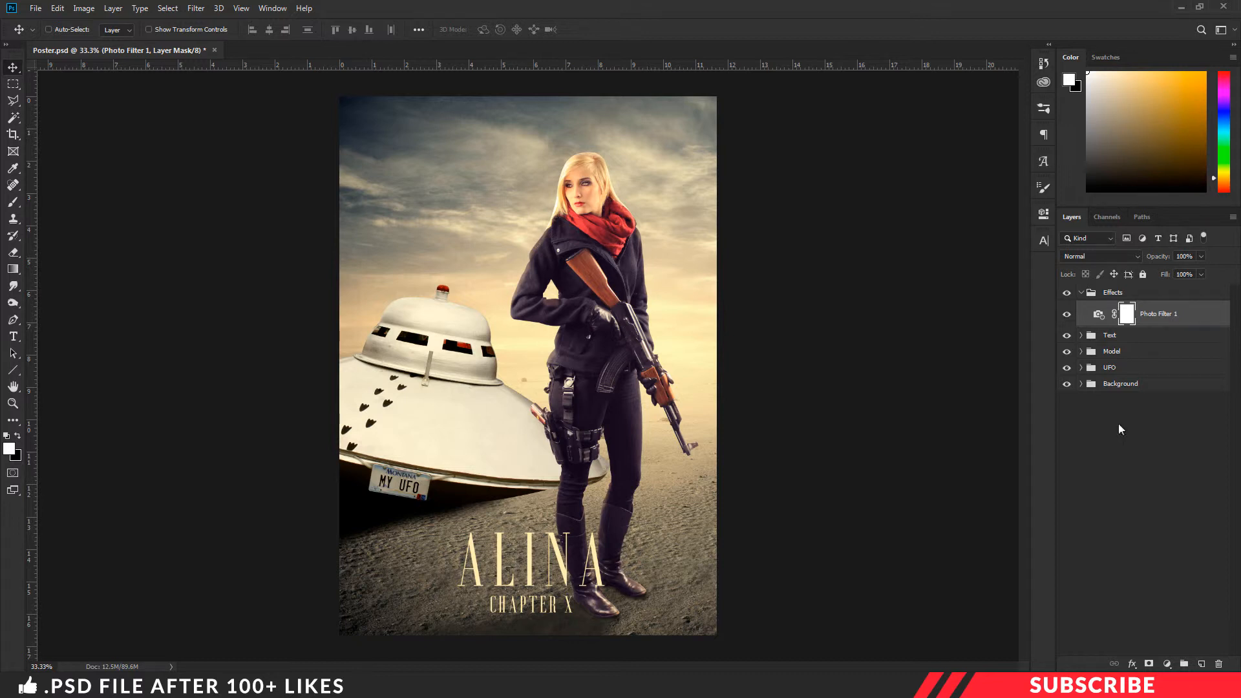
# - Add a Color Lookup adjustment above the photo filter with the Candlelight.CUBE 3D LUT, and set its opacity to 55%
pyautogui.click(1166, 665)
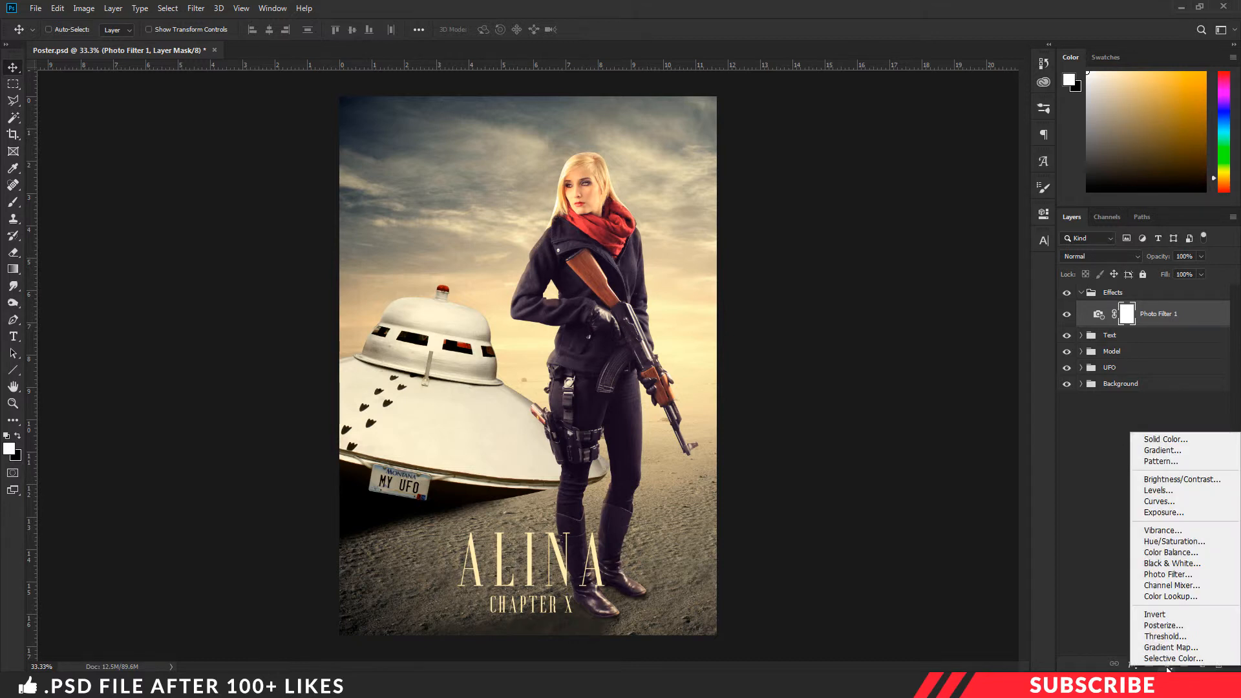
pyautogui.click(1180, 594)
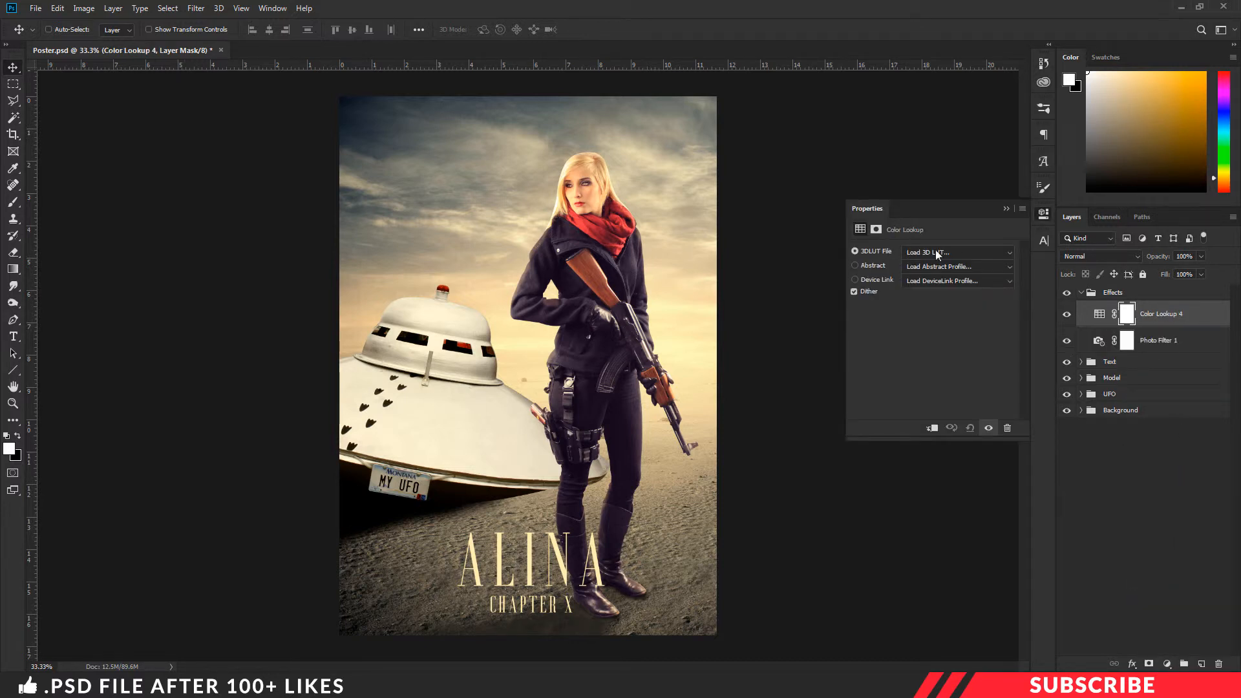
pyautogui.click(938, 253)
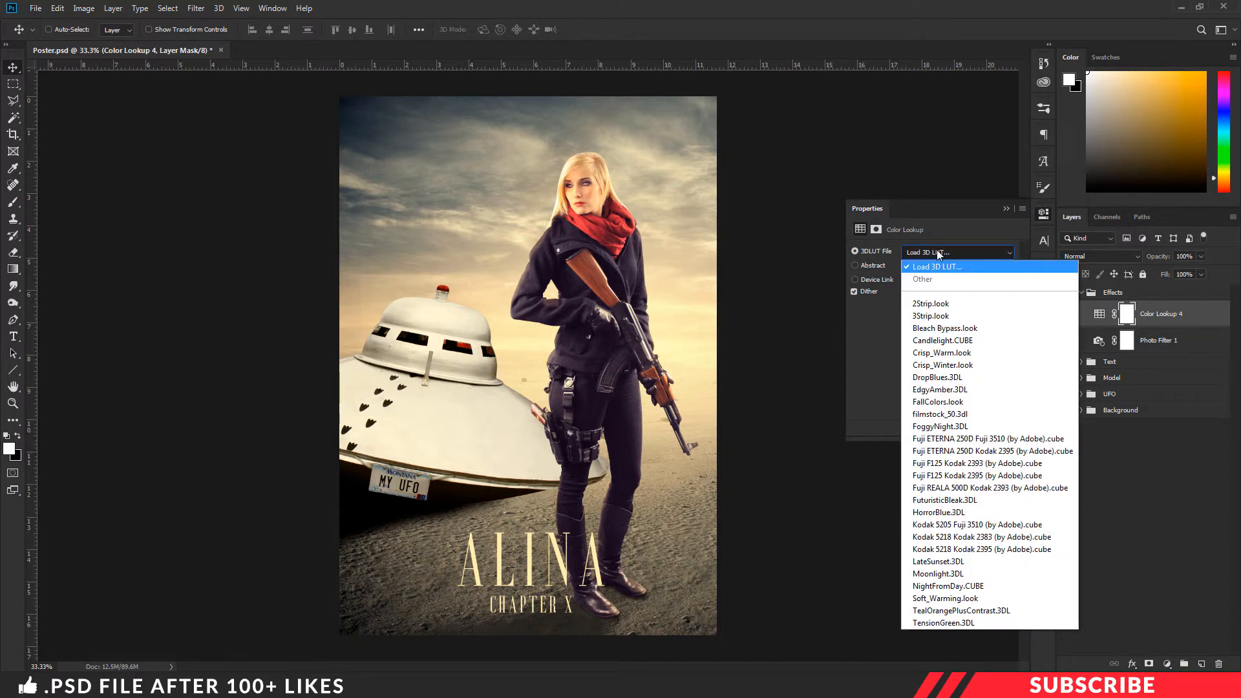
pyautogui.click(960, 340)
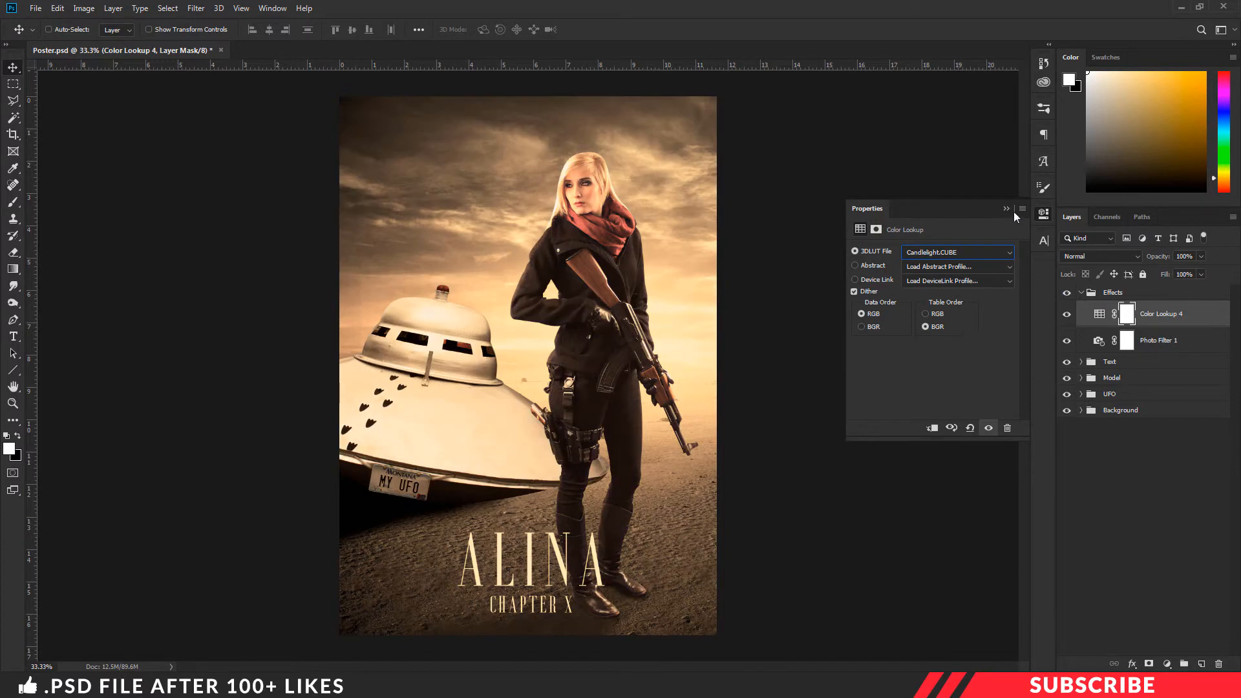
pyautogui.click(1044, 214)
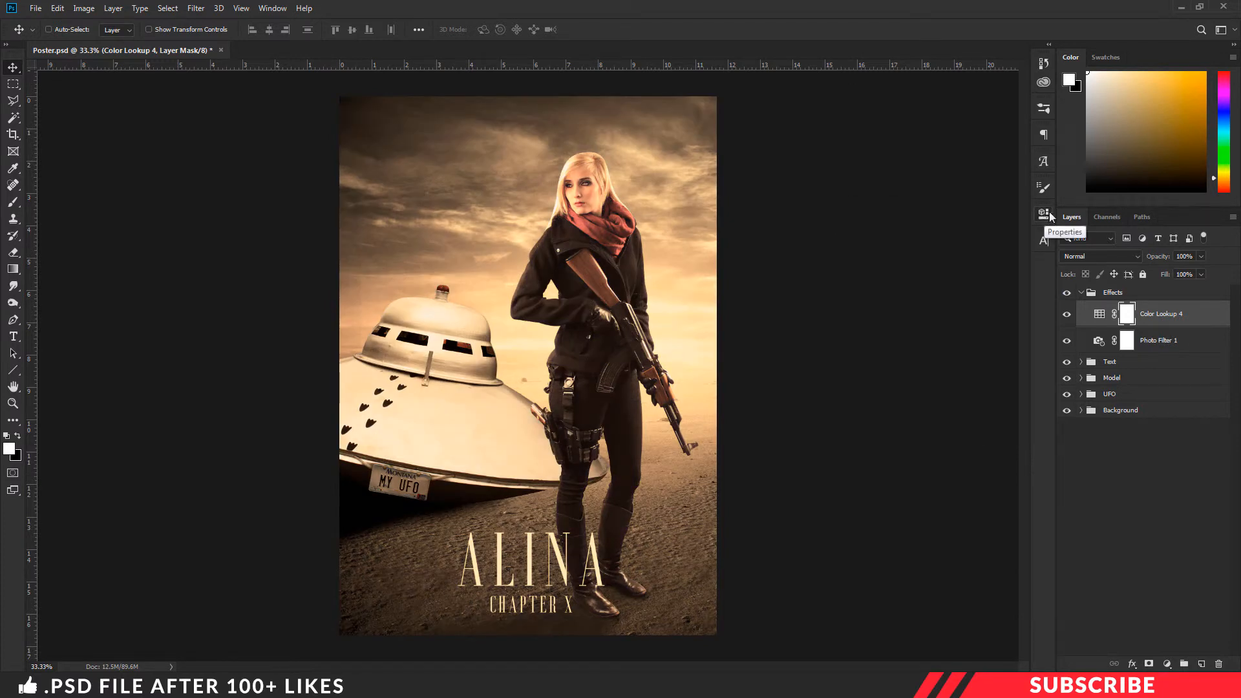
pyautogui.click(1191, 256)
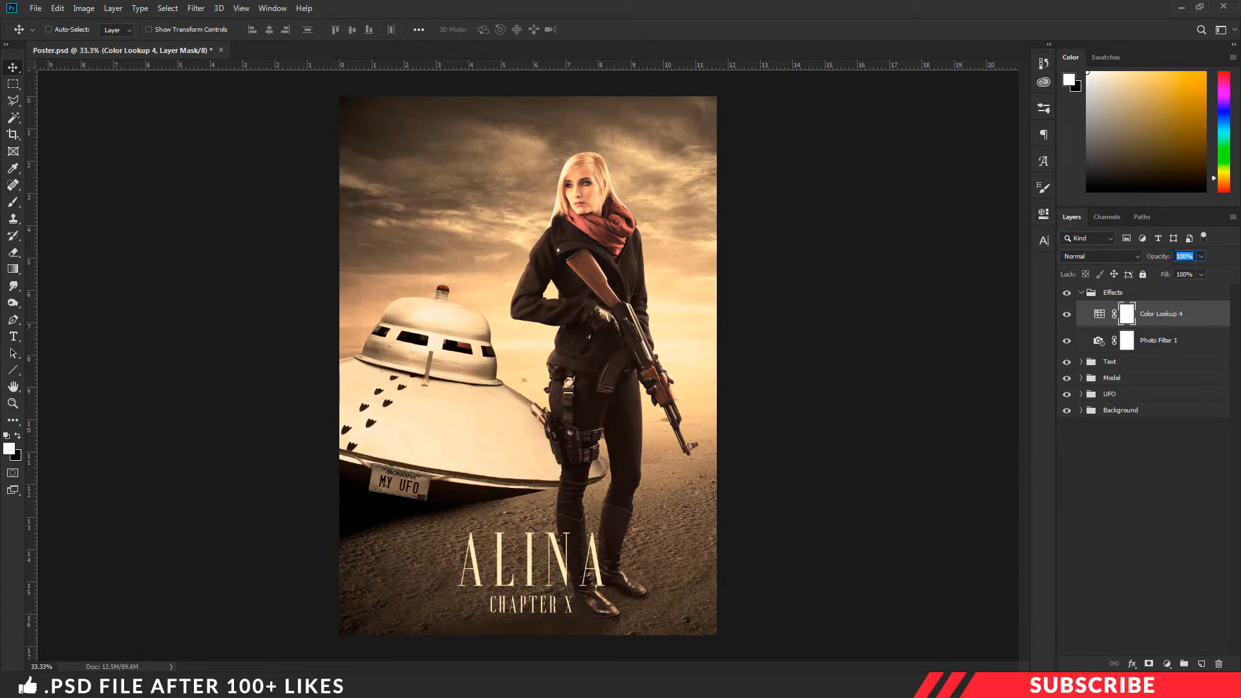
pyautogui.write('55')
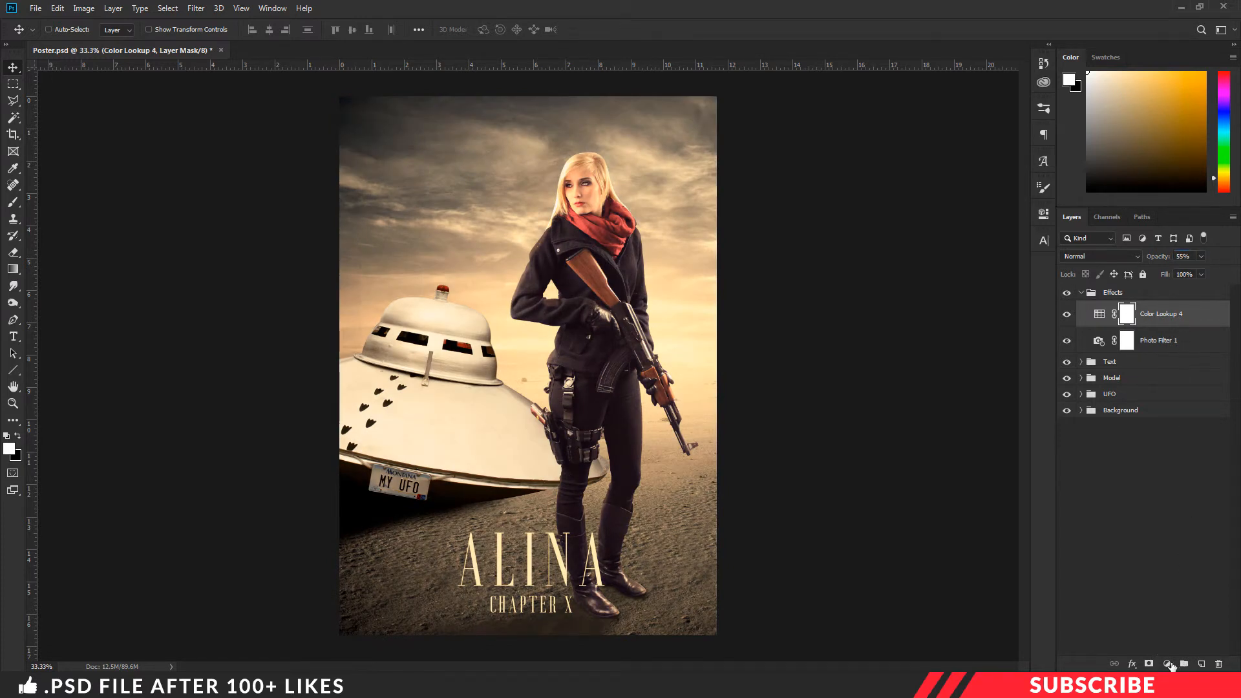
# - Add a Curves adjustment above the colour lookup and pull the RGB curve's midpoint slightly down to darken the midtones
pyautogui.click(1169, 664)
pyautogui.click(1179, 503)
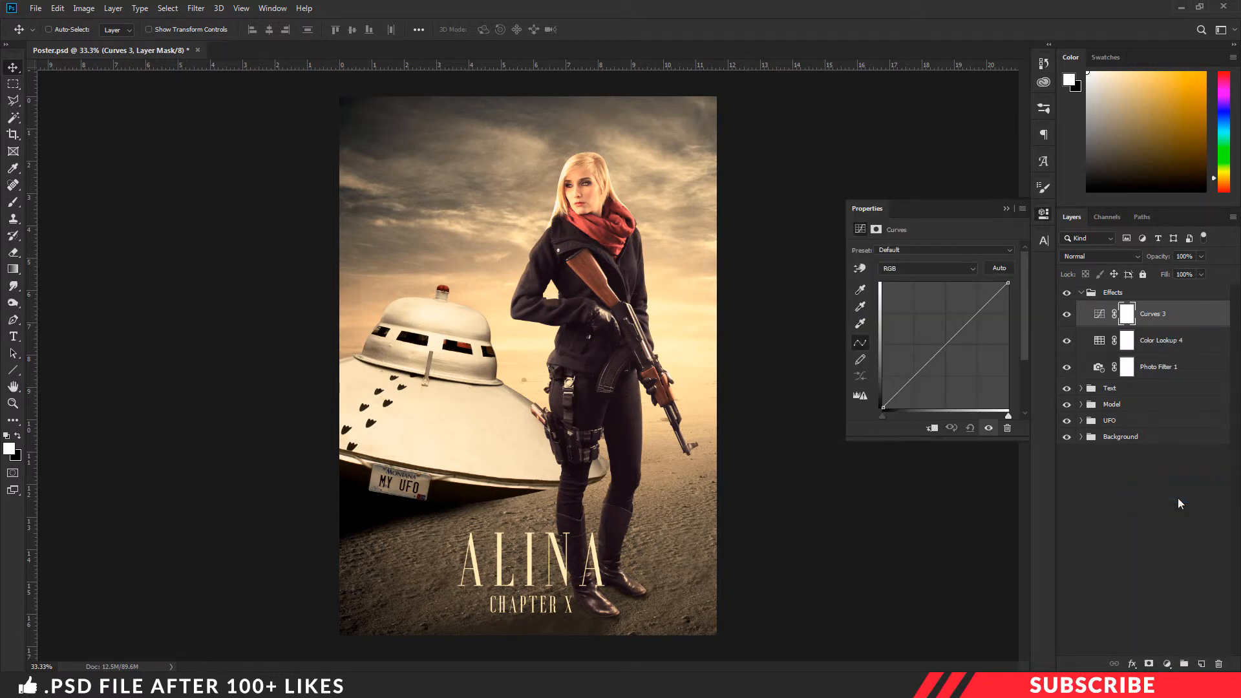
pyautogui.click(903, 268)
pyautogui.click(962, 353)
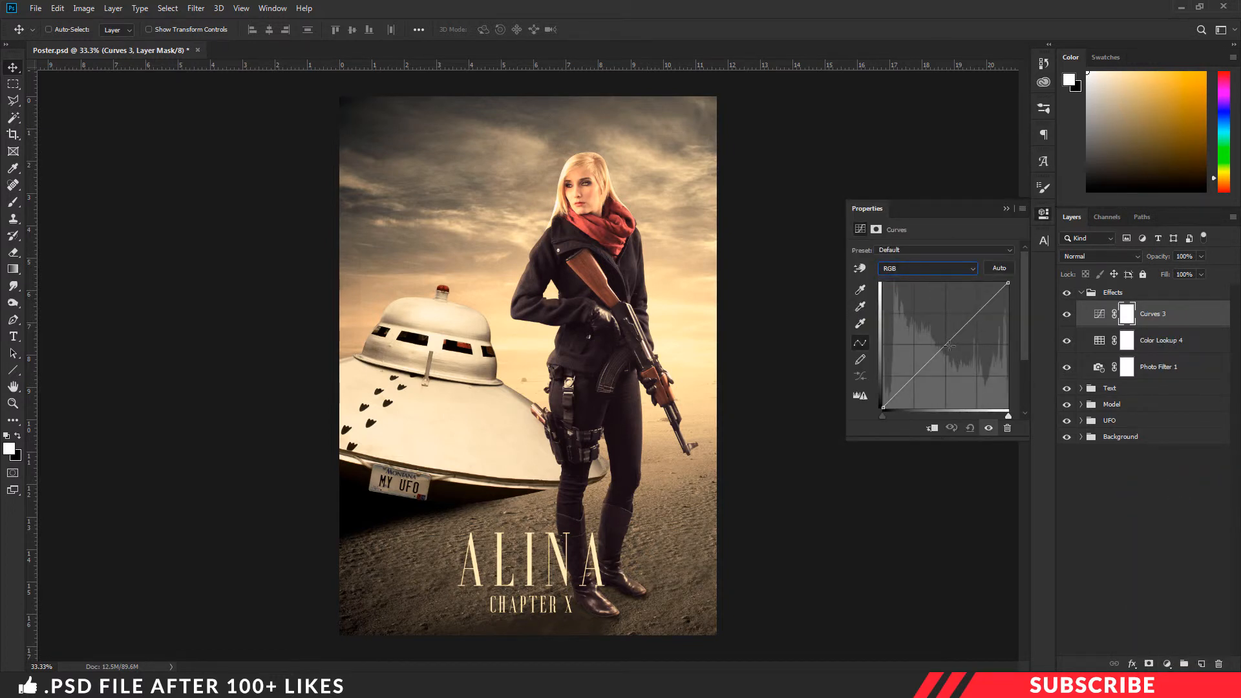
pyautogui.moveTo(949, 344); pyautogui.dragTo(953, 346)
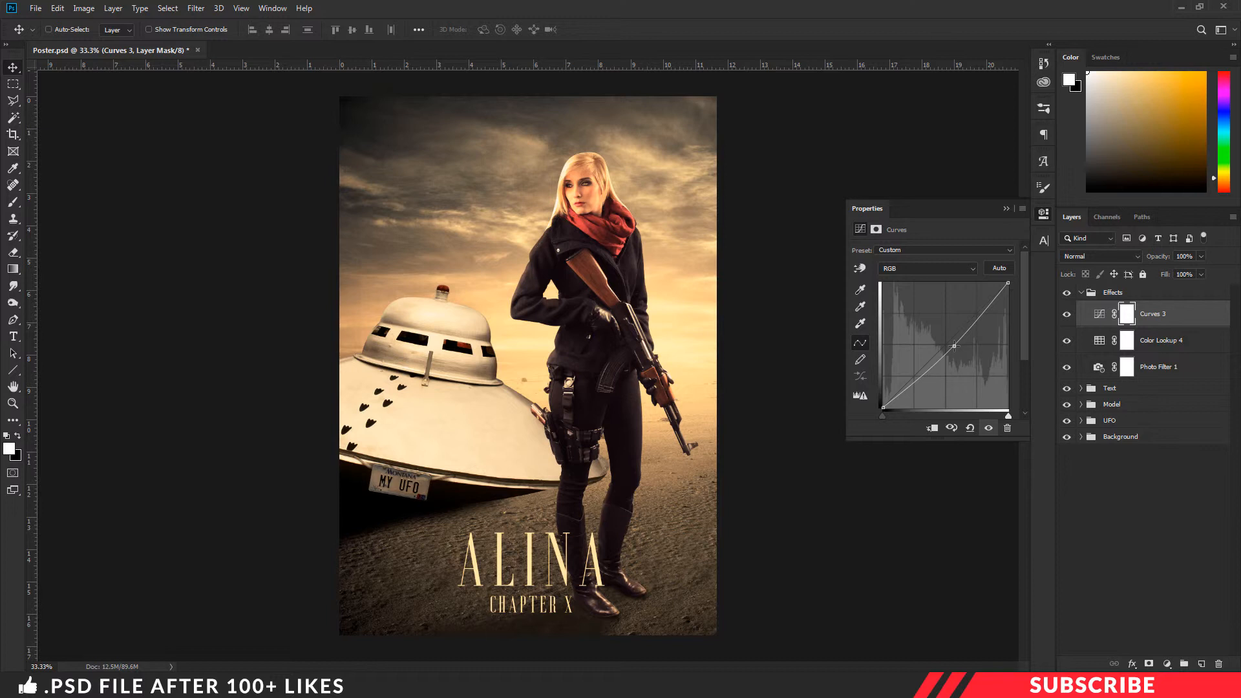
pyautogui.click(1045, 214)
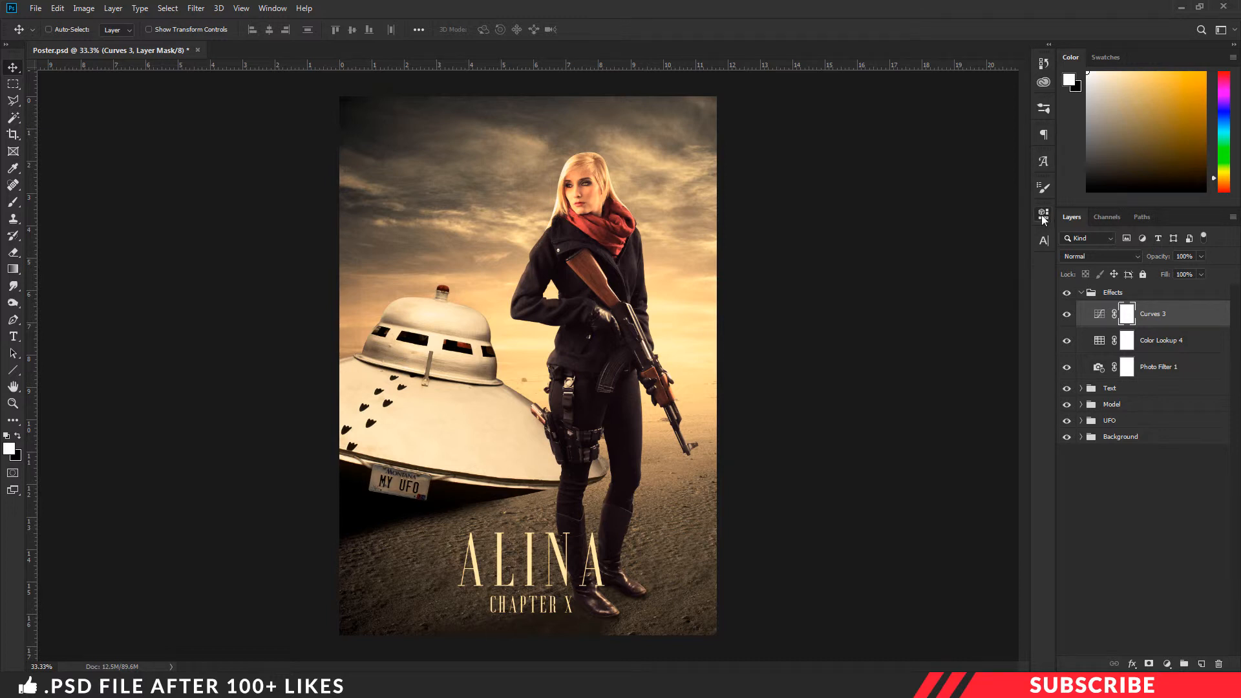
# - Collapse the Effects group, expand the UFO group and select its bottom layer, "show"
pyautogui.click(1090, 293)
pyautogui.click(1143, 332)
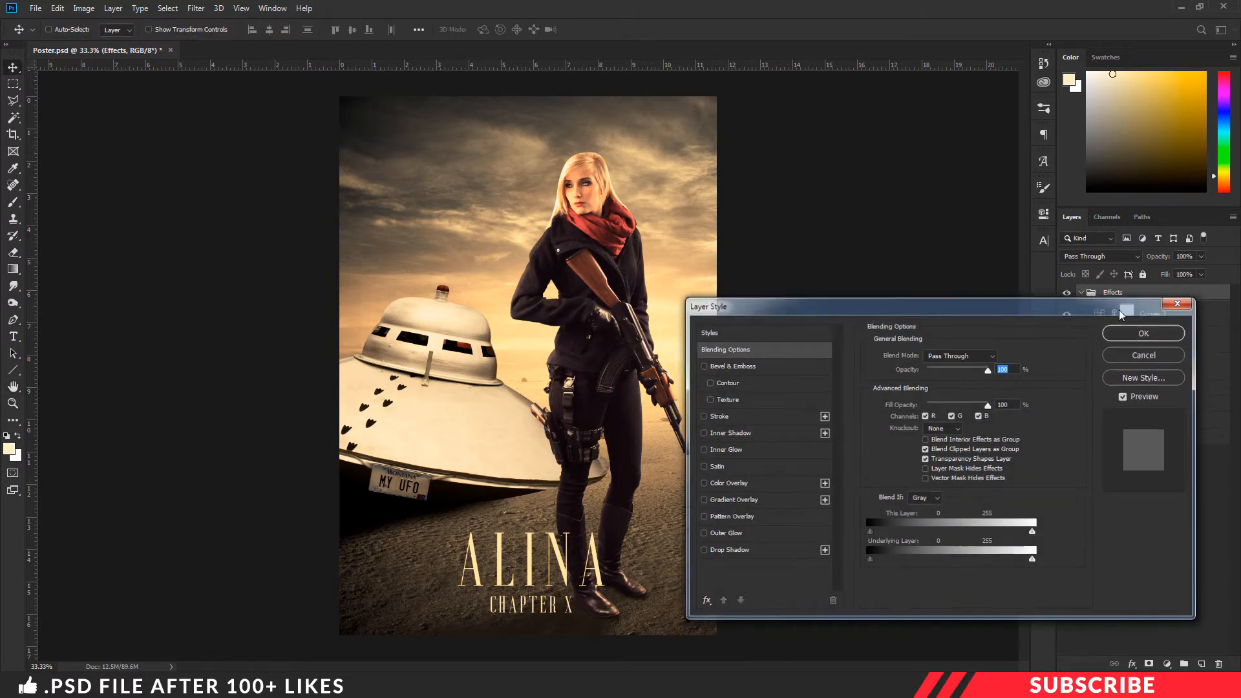
pyautogui.click(1081, 293)
pyautogui.click(1088, 342)
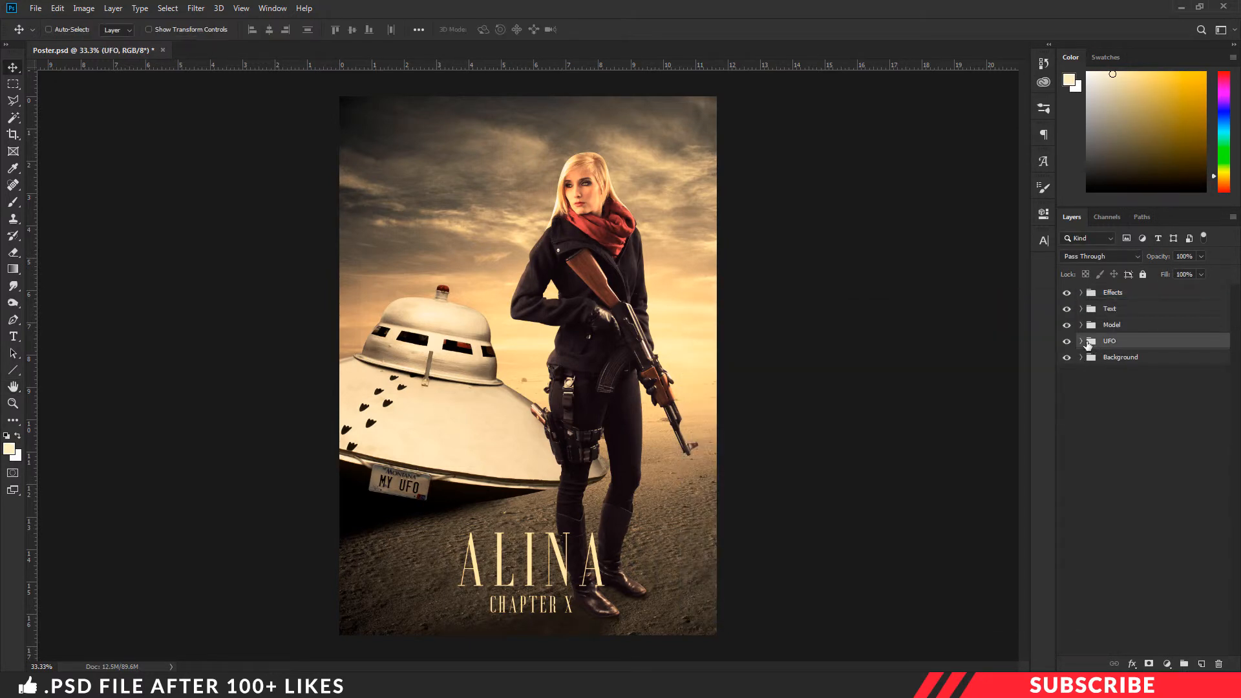
pyautogui.click(1080, 342)
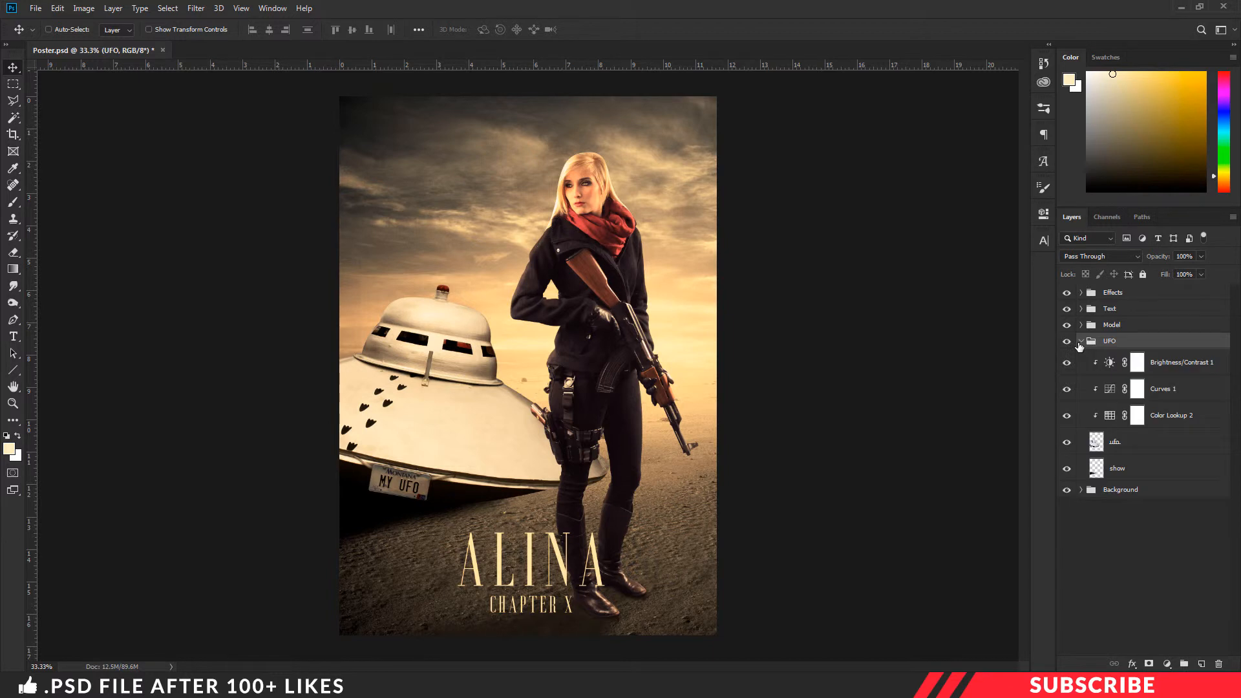
pyautogui.click(1146, 474)
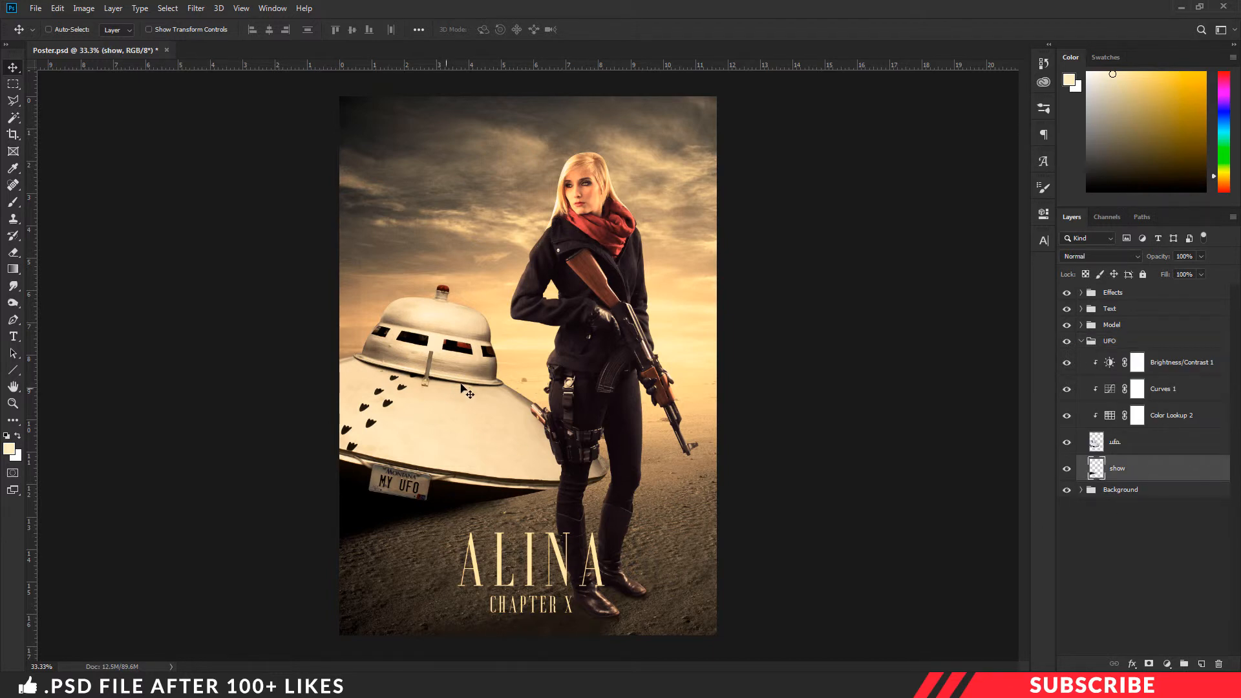
# - Open image-4 from the PTE29 folder in Photoshop, copy the fire into the poster above the "show" layer, and close the source image
pyautogui.hotkey('alt', 'Tab')
pyautogui.click(545, 397)
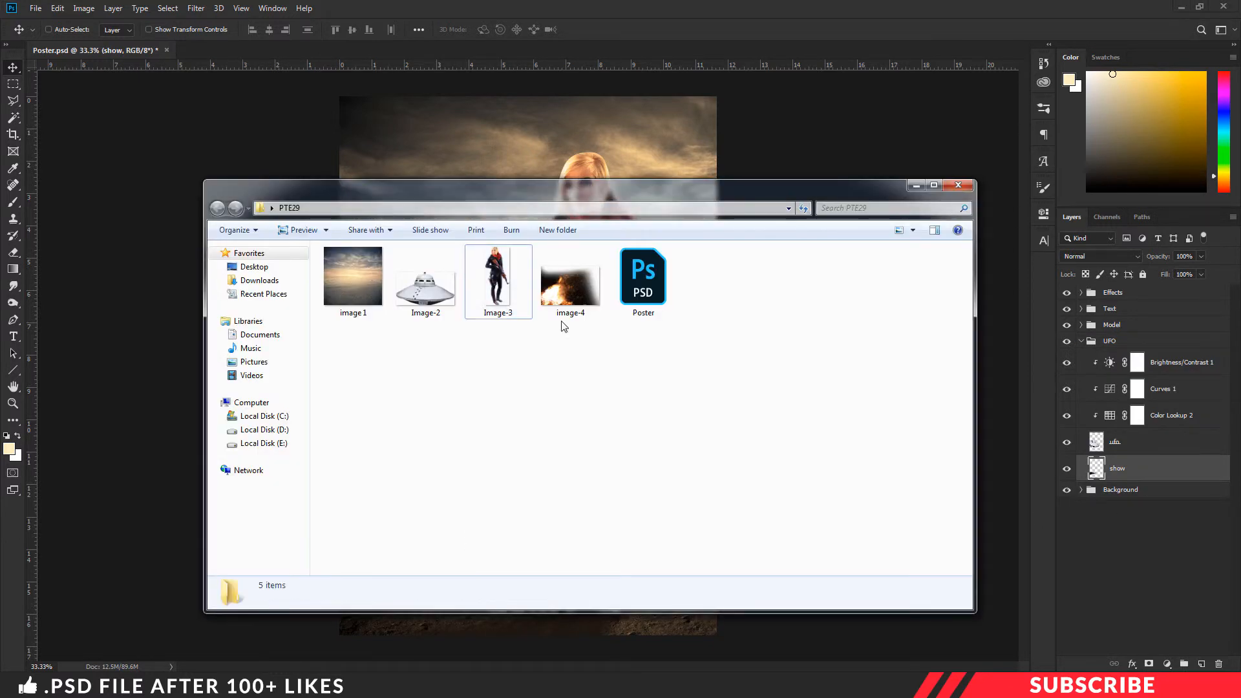
pyautogui.click(568, 295)
pyautogui.rightClick(569, 295)
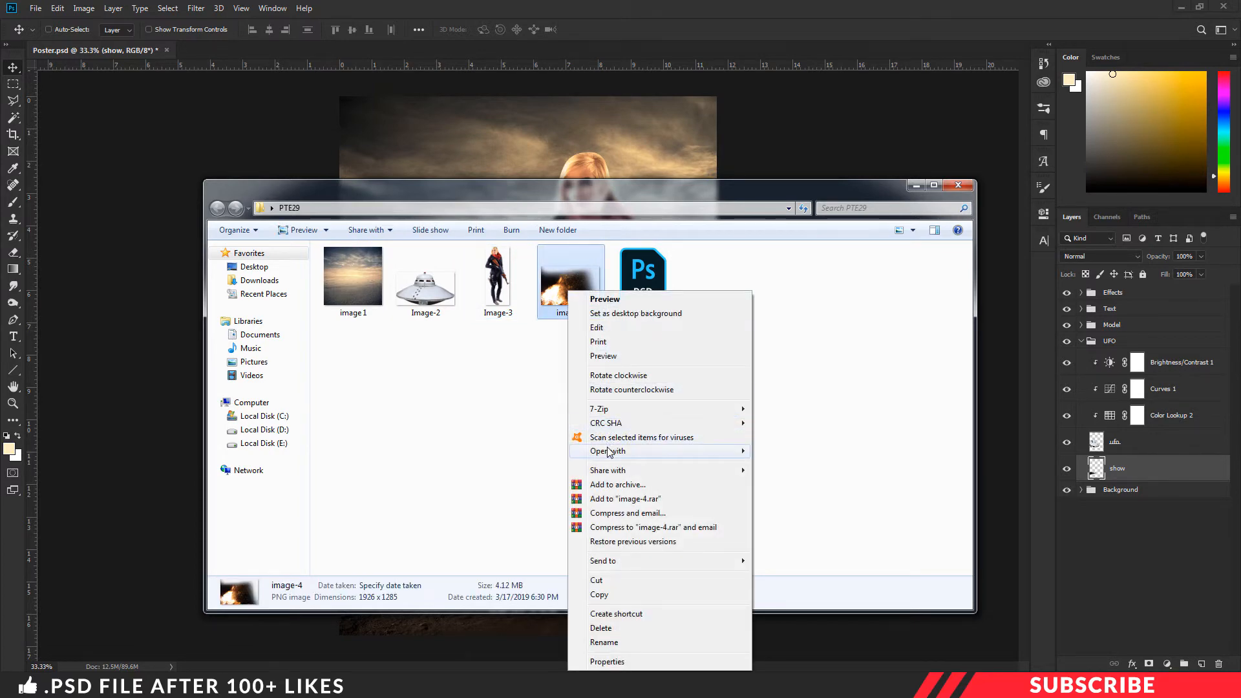
pyautogui.moveTo(718, 451)
pyautogui.click(787, 454)
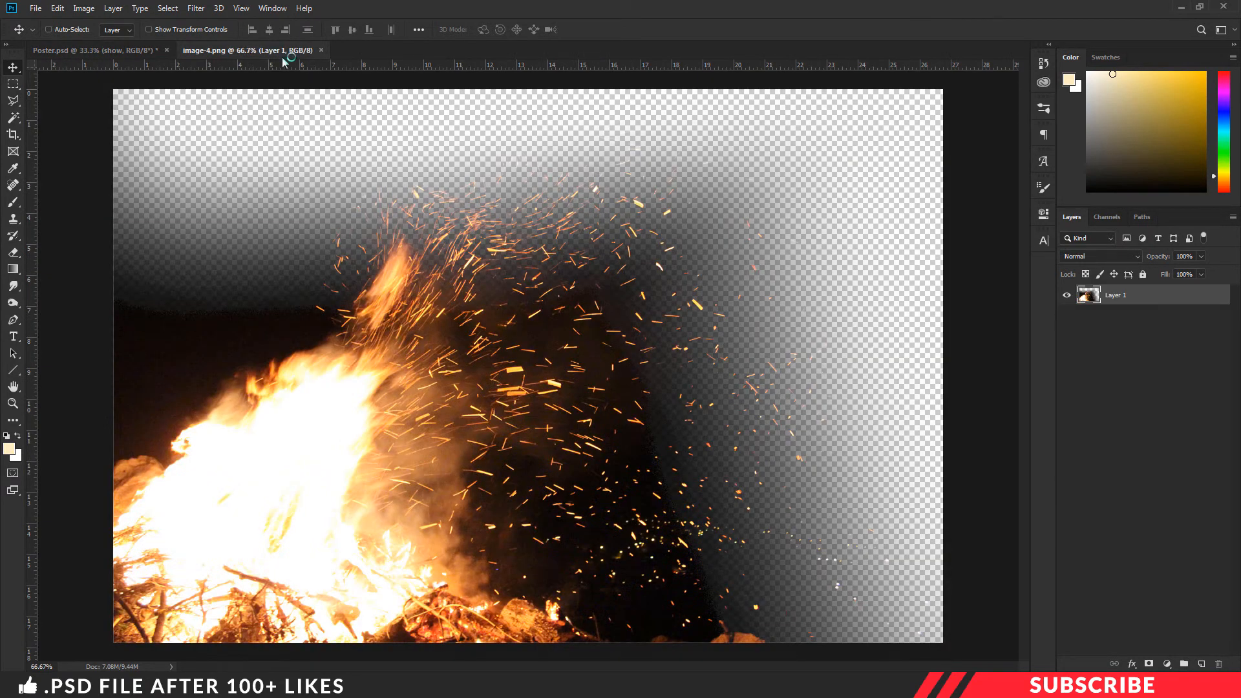
pyautogui.moveTo(271, 51); pyautogui.dragTo(280, 128)
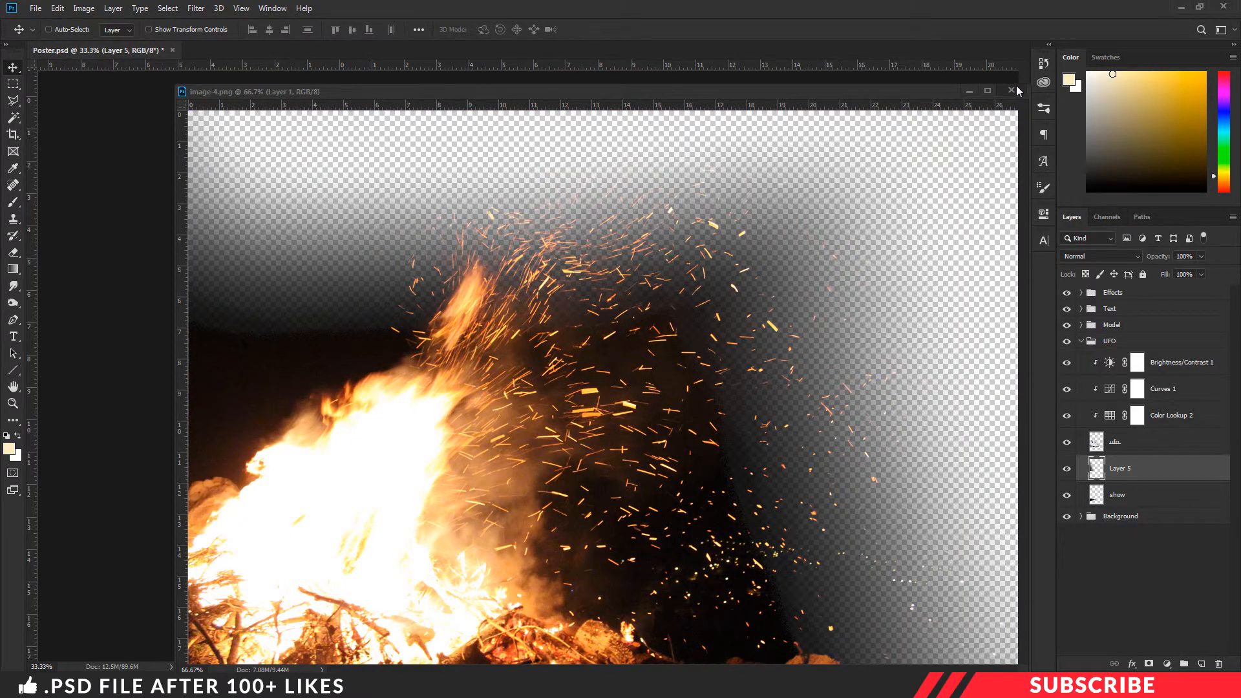
pyautogui.click(1012, 90)
# - Scale the fire layer to about 91%, position its flames and sparks behind the UFO dome, and set its blend mode to Screen
pyautogui.moveTo(360, 335); pyautogui.dragTo(541, 323)
pyautogui.hotkey('ctrl', 't')
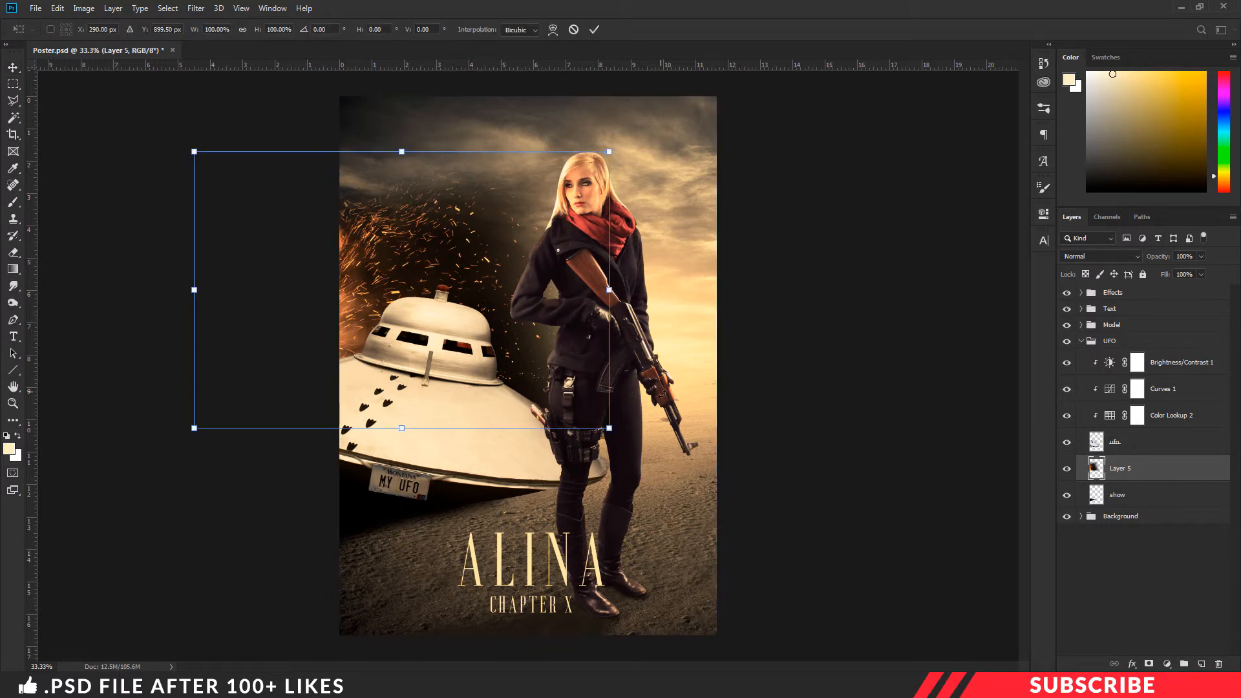
pyautogui.moveTo(610, 428); pyautogui.dragTo(572, 404)
pyautogui.moveTo(380, 318); pyautogui.dragTo(468, 331)
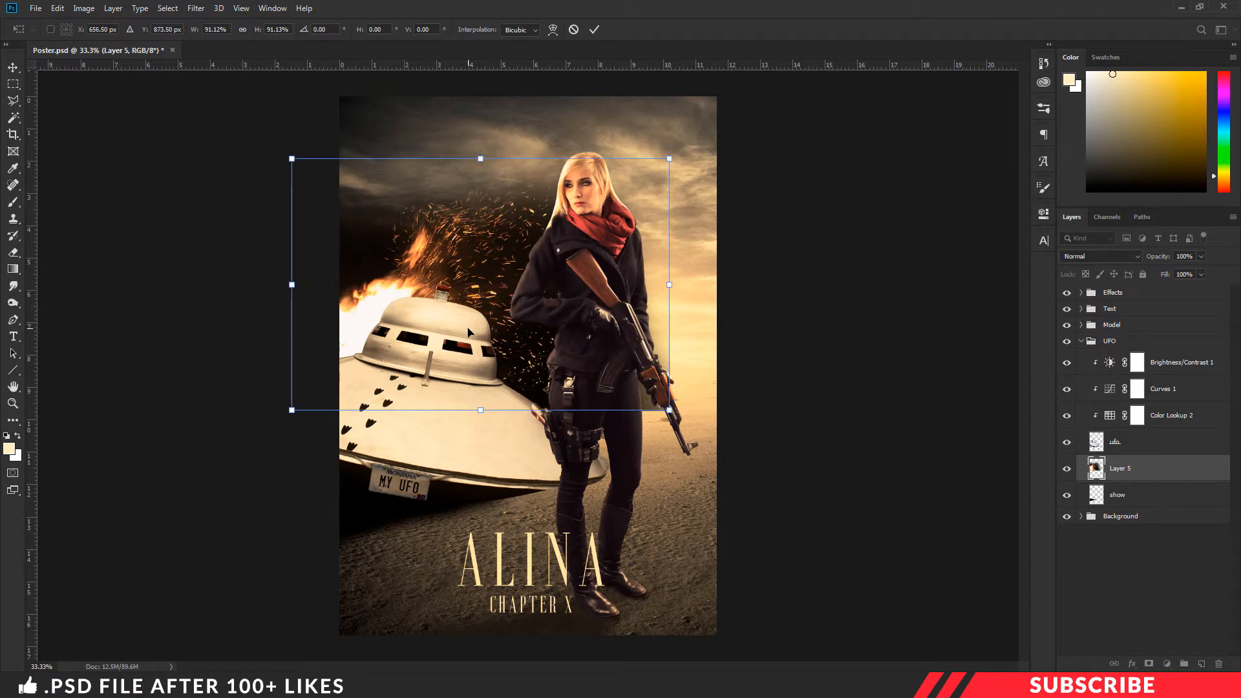
pyautogui.press('Return')
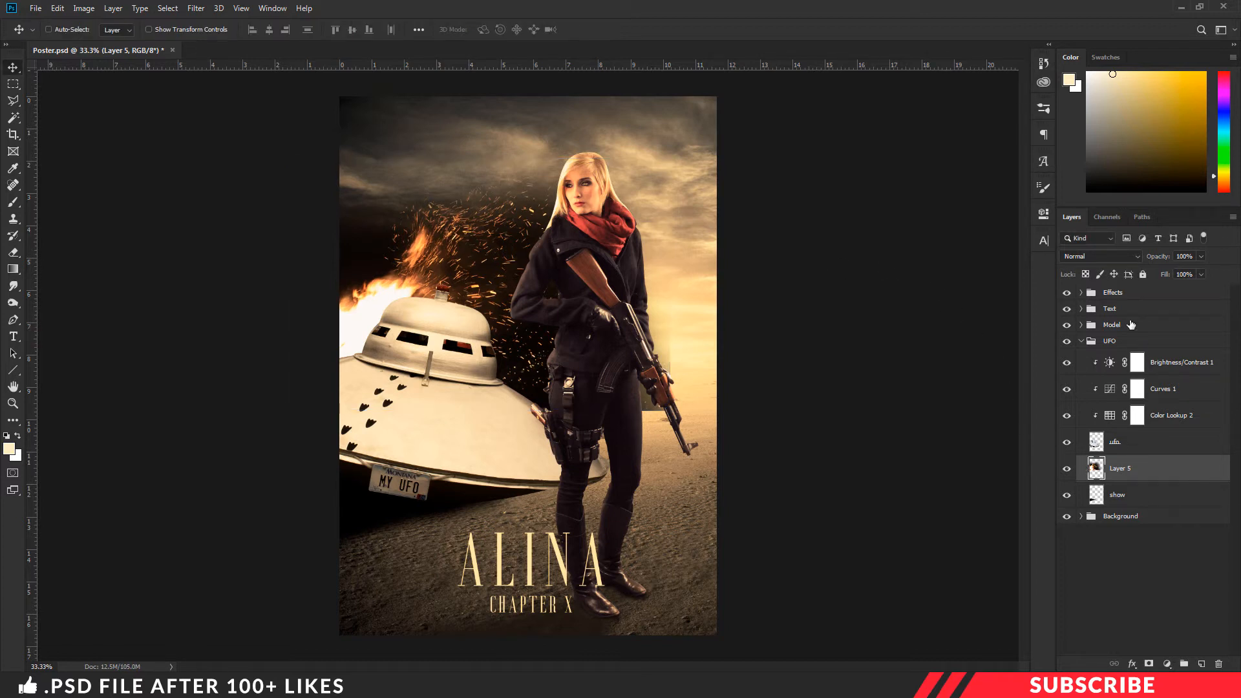
pyautogui.click(1104, 255)
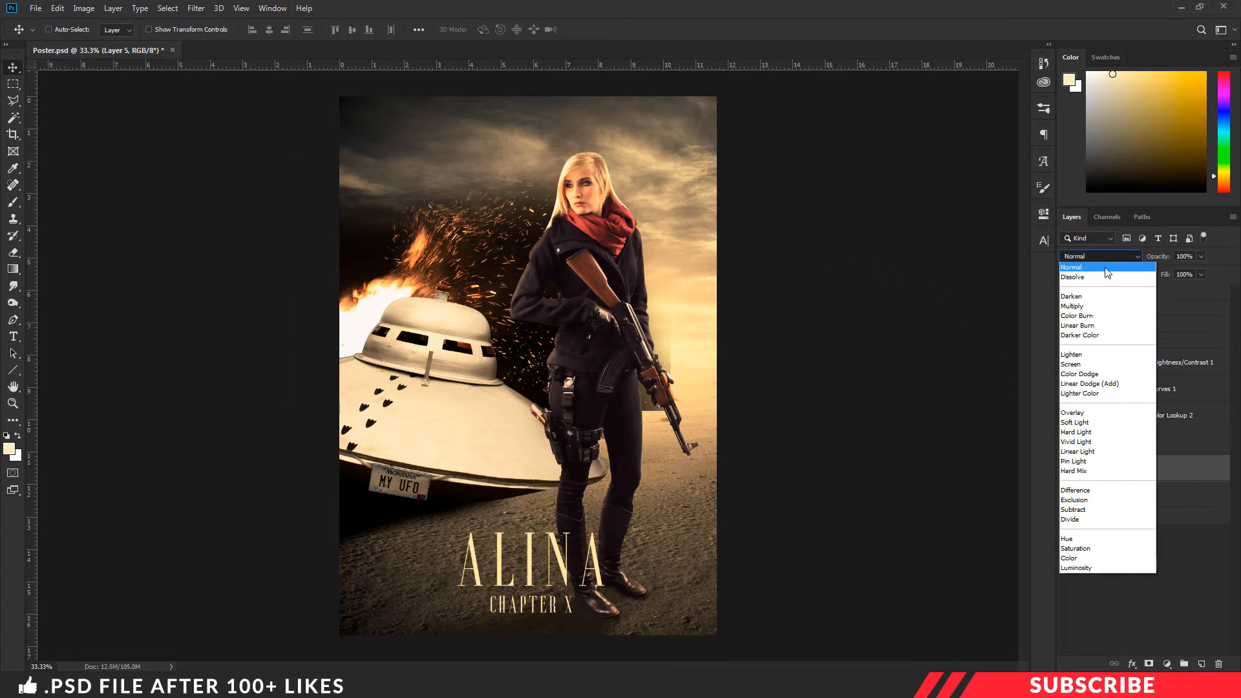
pyautogui.click(1069, 364)
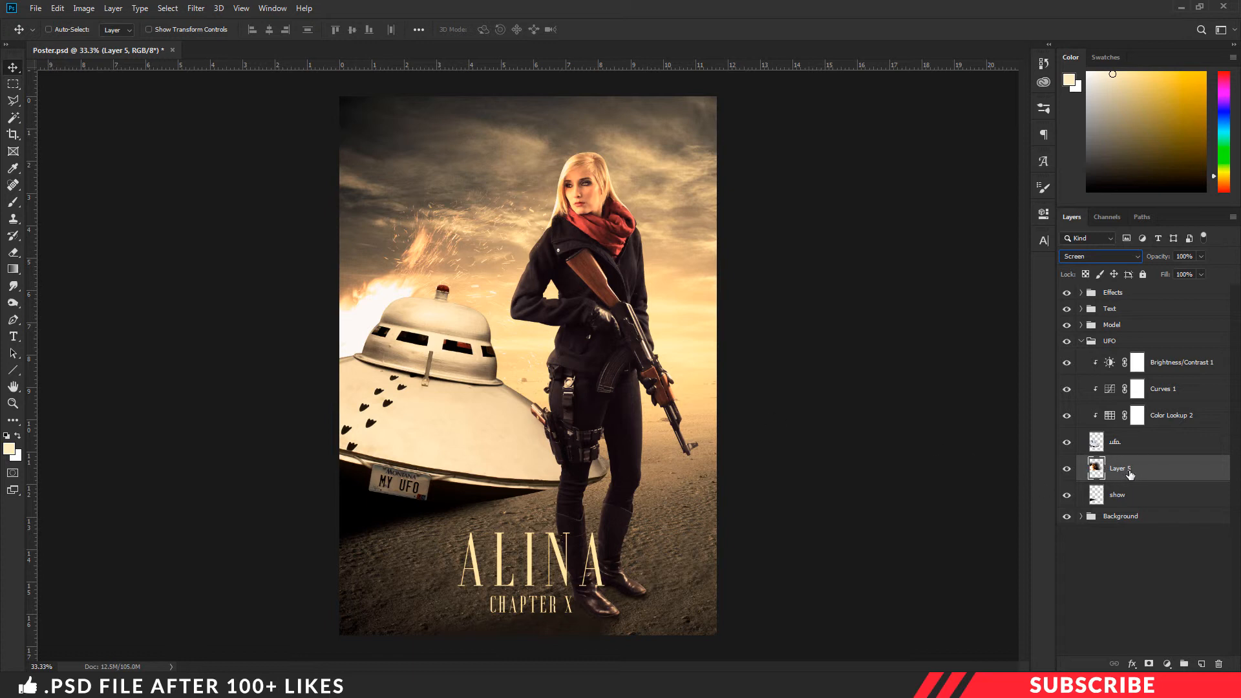
# - Create a new layer directly beneath the fire layer and set the foreground colour to dark grey 1b1b1b
pyautogui.click(1200, 664)
pyautogui.moveTo(1149, 482); pyautogui.dragTo(1153, 510)
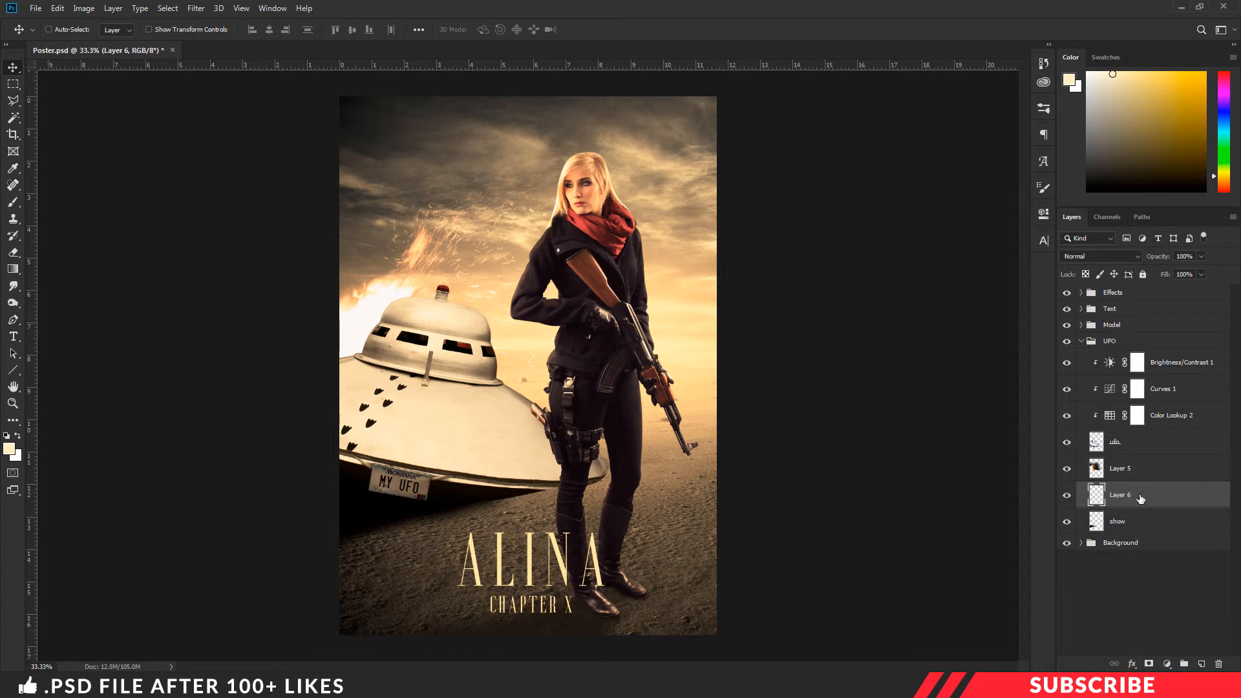
pyautogui.click(10, 449)
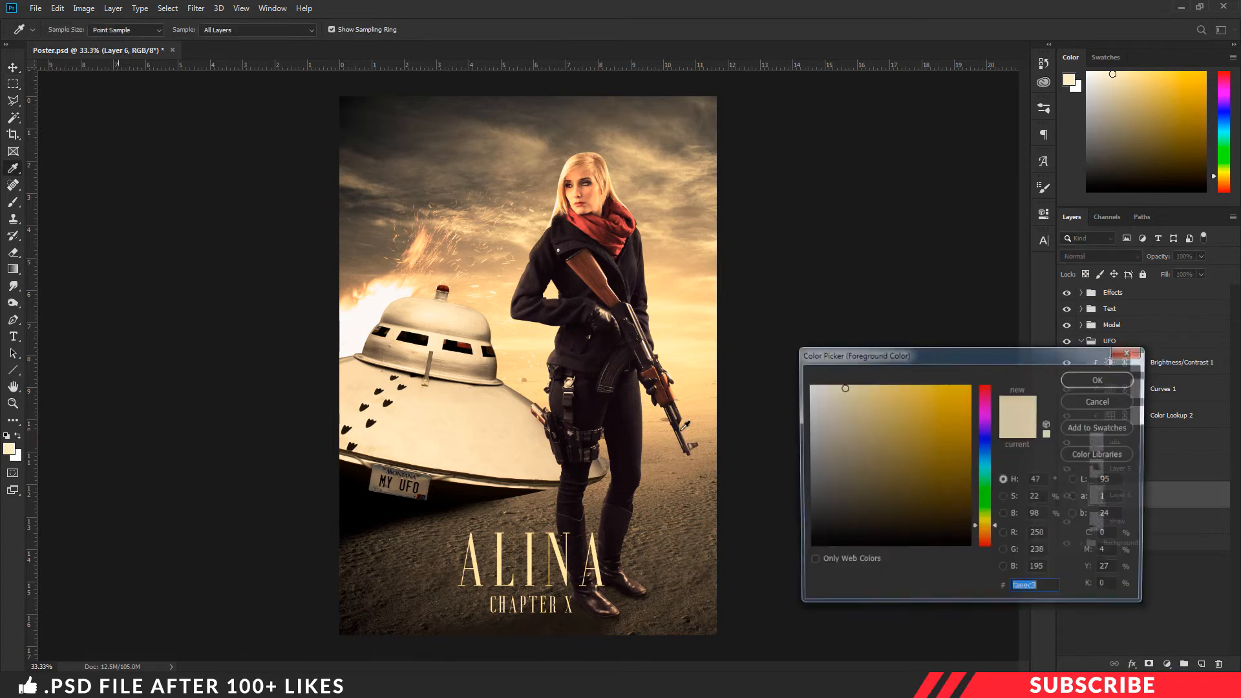
pyautogui.click(806, 529)
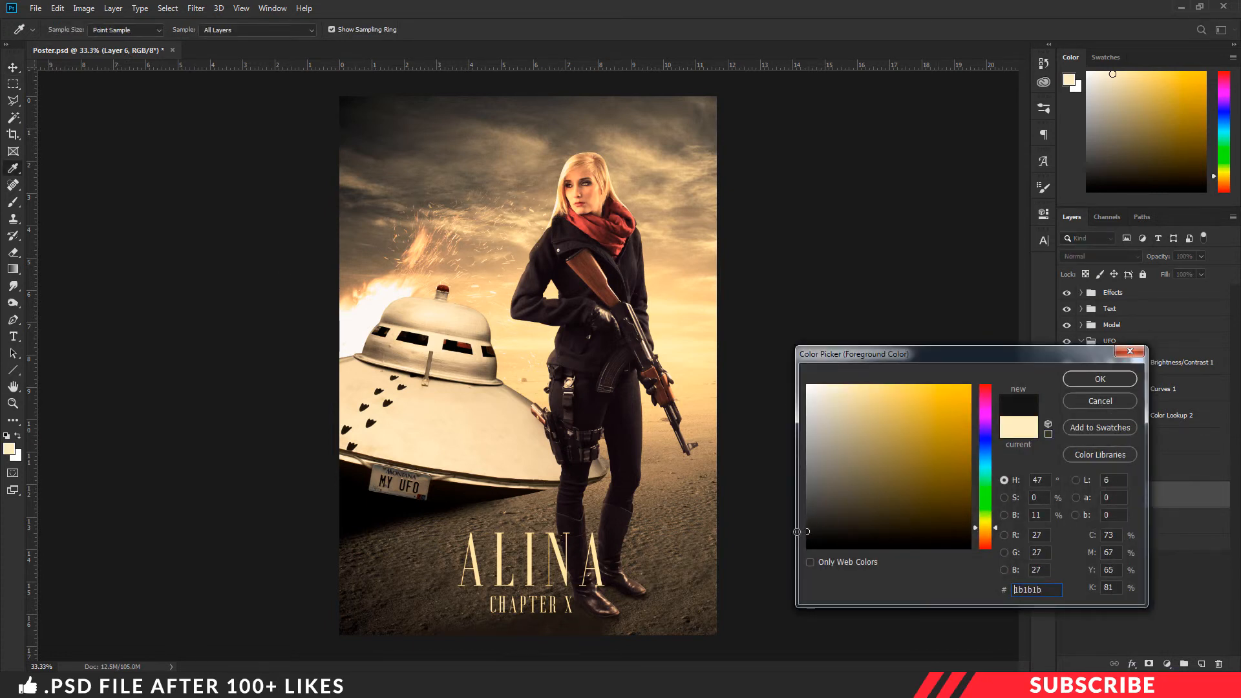
pyautogui.click(1085, 380)
# - Paint dark shading behind the flames and UFO dome with a soft 500 px brush at 50% flow
pyautogui.press('b')
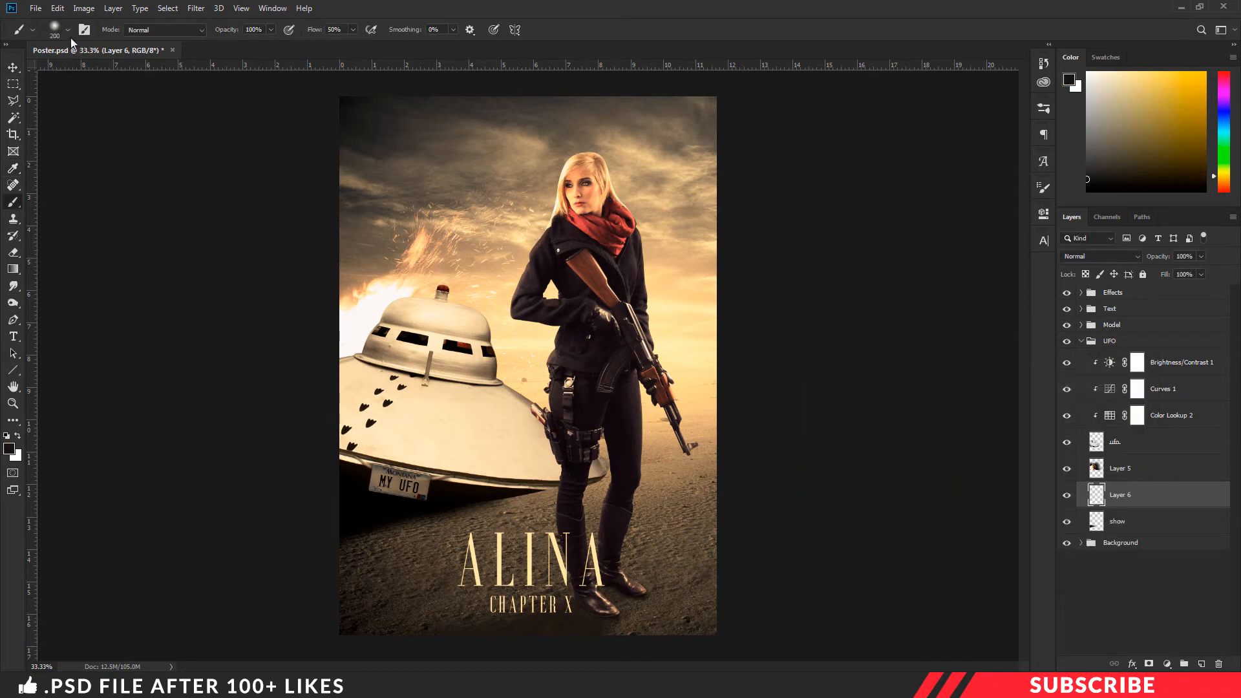
pyautogui.click(67, 30)
pyautogui.press('Return')
pyautogui.press(']')
pyautogui.press(']')
pyautogui.press(']')
pyautogui.press(']')
pyautogui.click(353, 30)
pyautogui.click(335, 30)
pyautogui.press('Return')
pyautogui.moveTo(338, 269)
pyautogui.mouseDown()
pyautogui.moveTo(364, 311)
pyautogui.moveTo(362, 271)
pyautogui.moveTo(415, 250)
pyautogui.moveTo(360, 215)
pyautogui.moveTo(371, 280)
pyautogui.mouseUp()
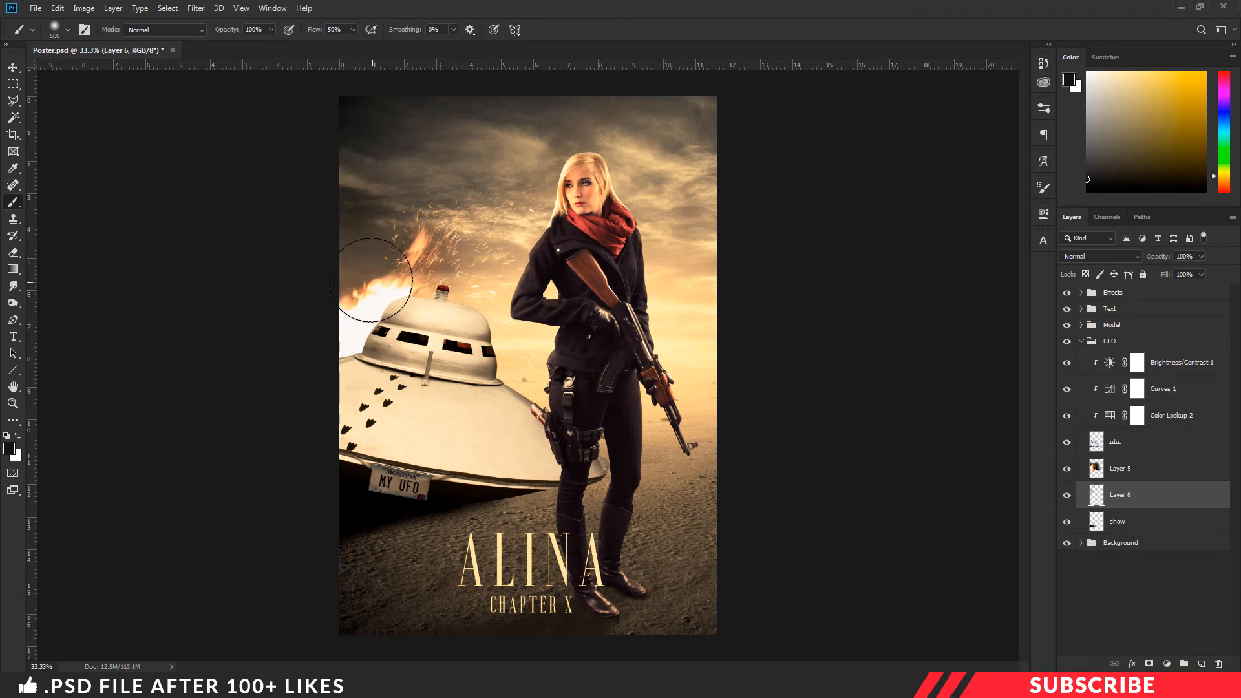
pyautogui.click(423, 300)
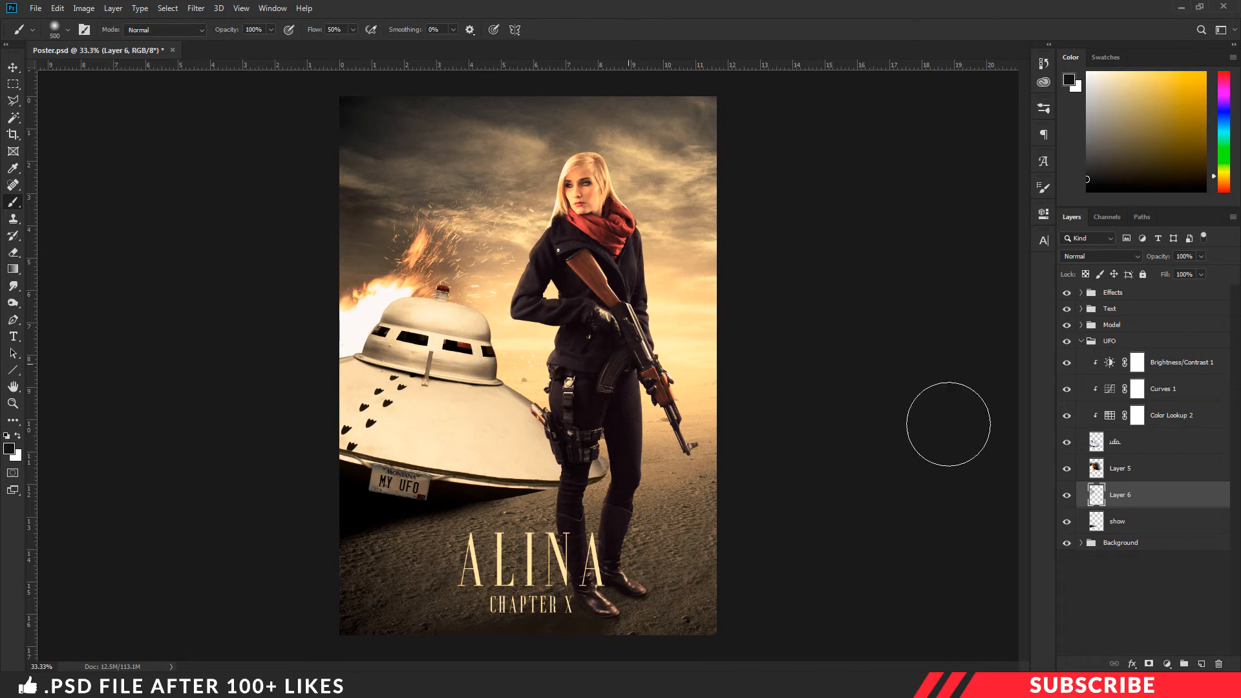
# - Collapse the UFO group, expand the Effects group and select its Curves adjustment layer
pyautogui.click(1081, 342)
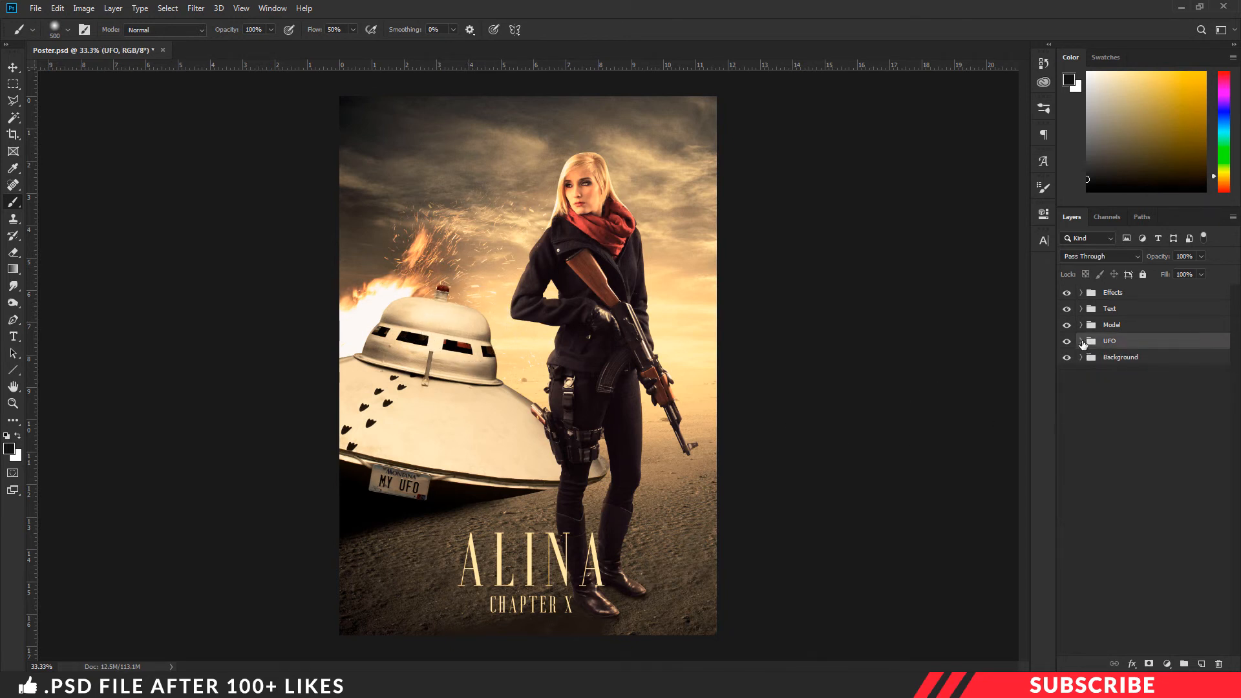
pyautogui.click(1081, 295)
pyautogui.click(1080, 295)
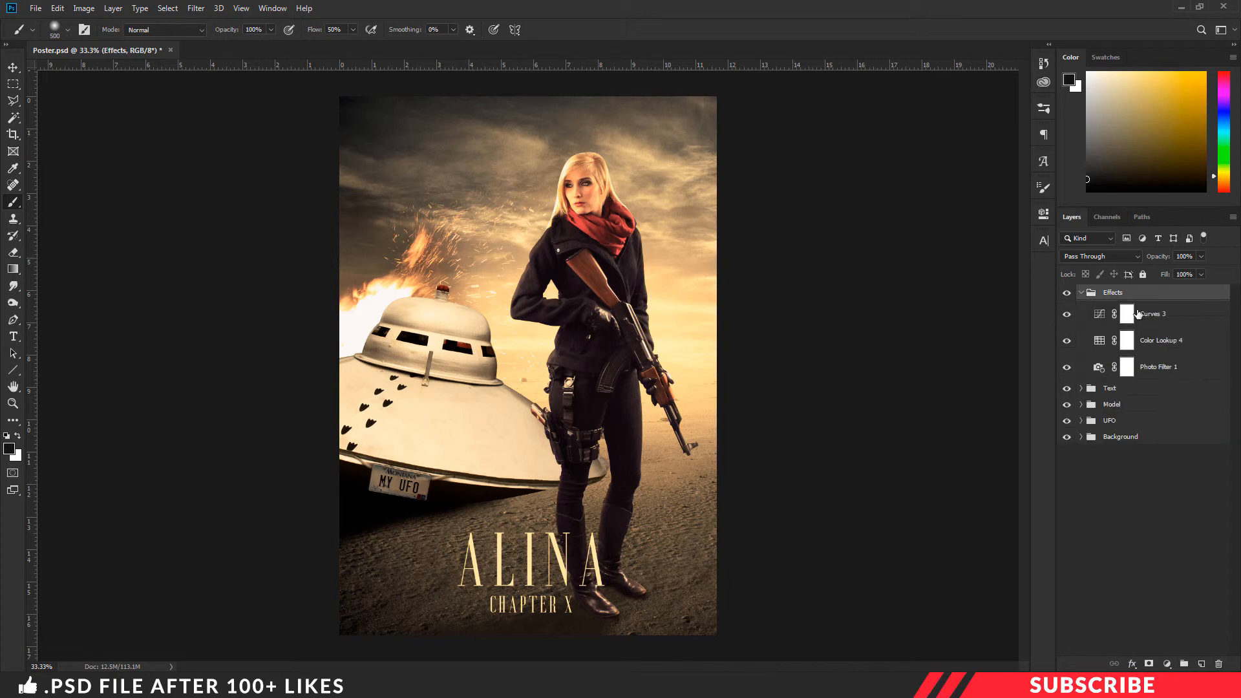
pyautogui.click(1162, 316)
# - Add a Vibrance adjustment above the Effects group's Curves layer with vibrance at 15, and collapse the group
pyautogui.click(1166, 662)
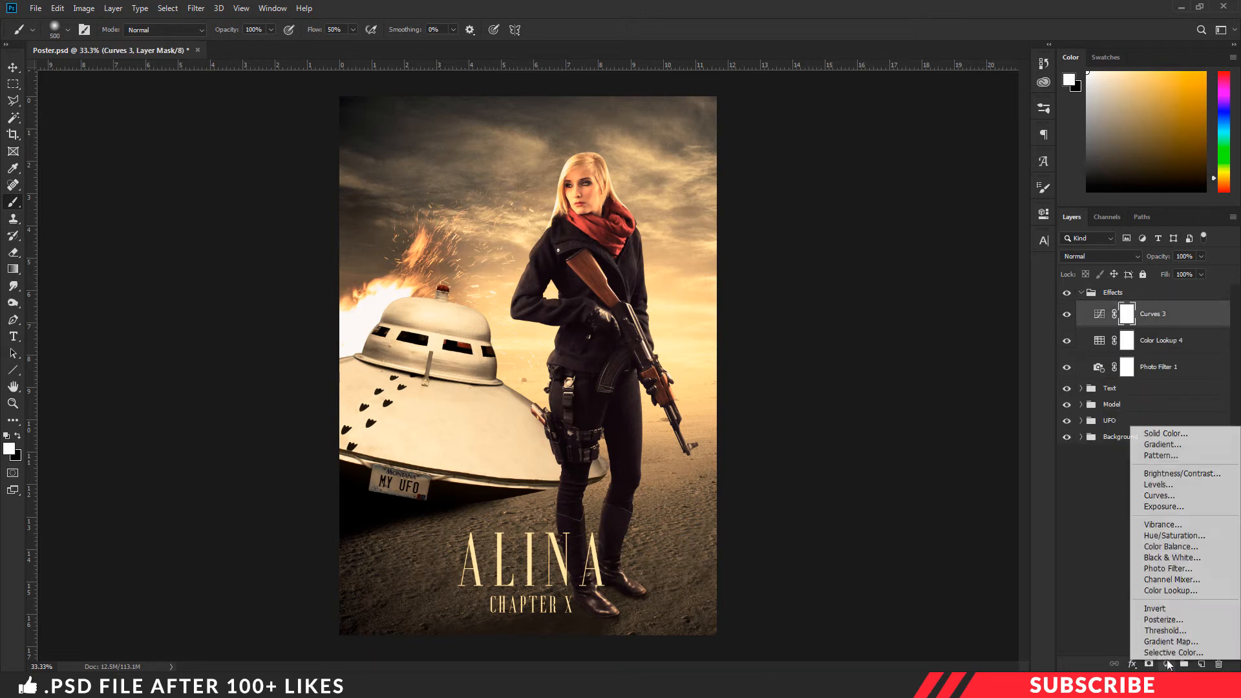
pyautogui.click(1160, 525)
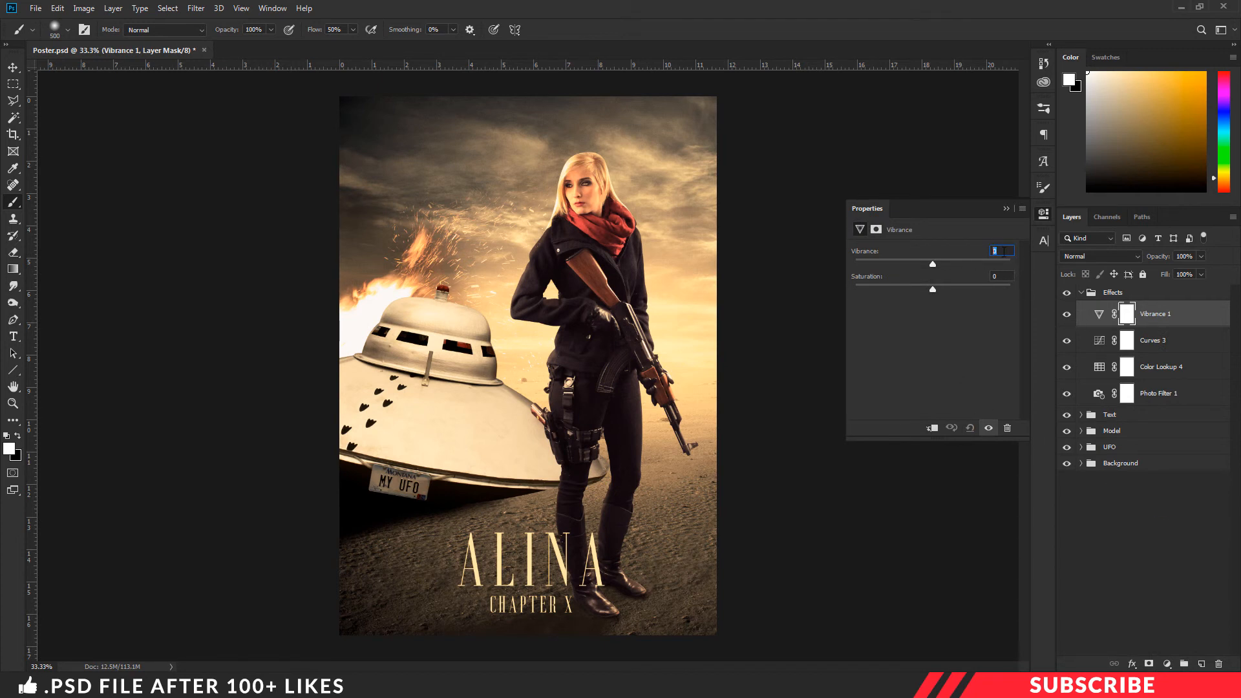
pyautogui.write('15')
pyautogui.press('Return')
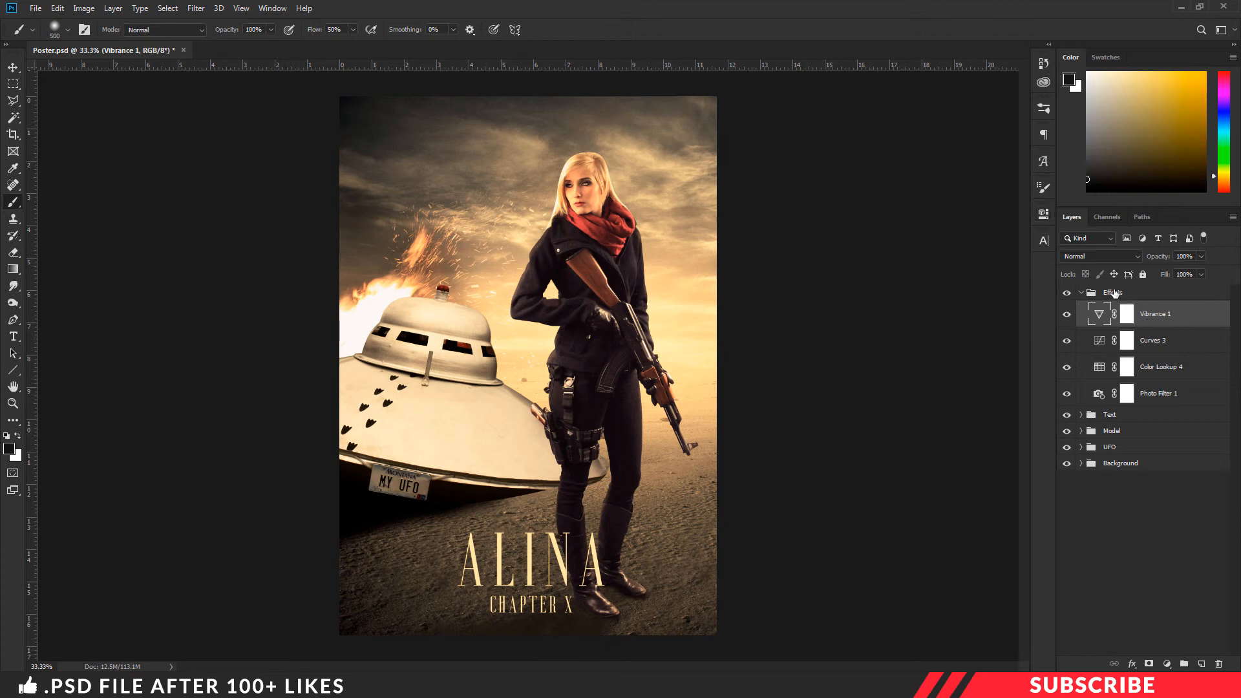
pyautogui.click(1163, 295)
pyautogui.click(1082, 292)
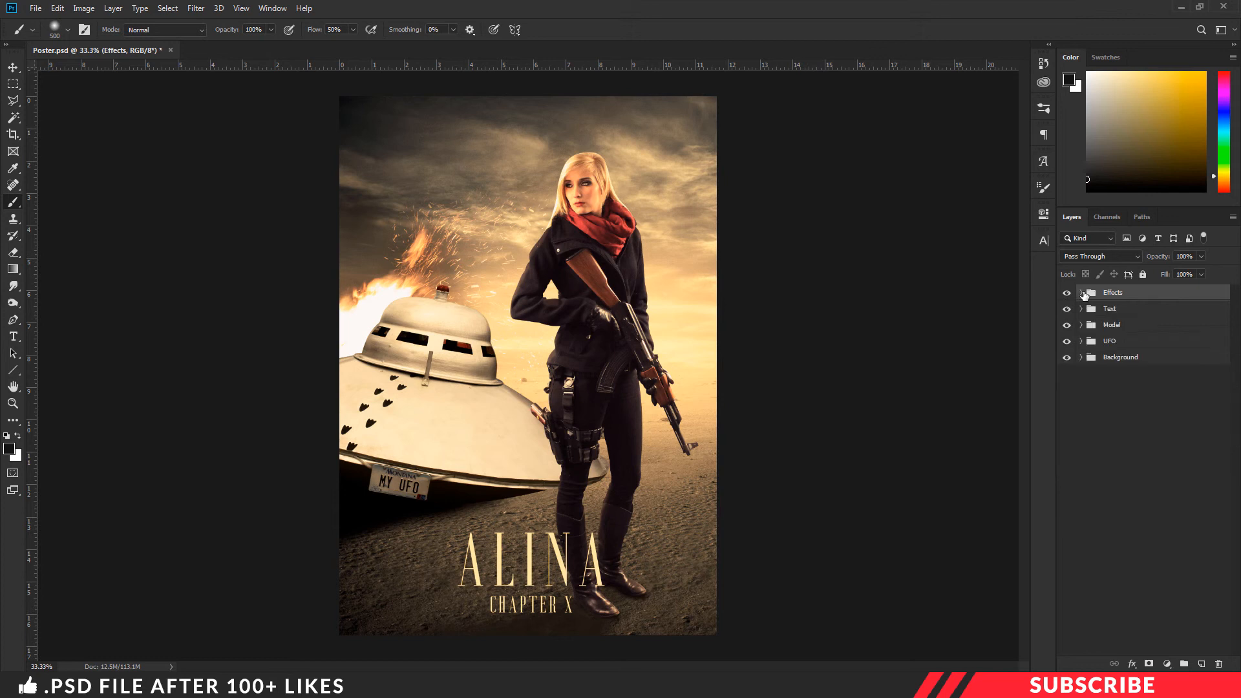